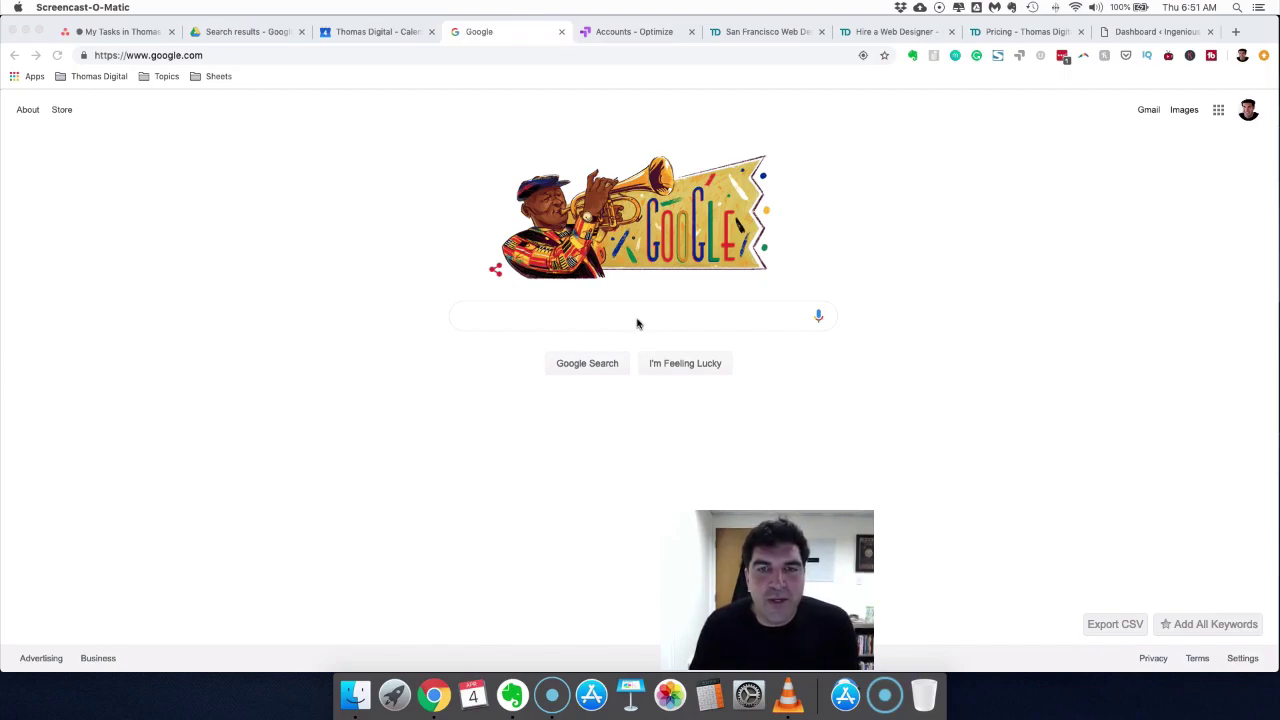
Review the free custom mockup headline and the delivery section on the Thomas Digital home page
click(637, 320)
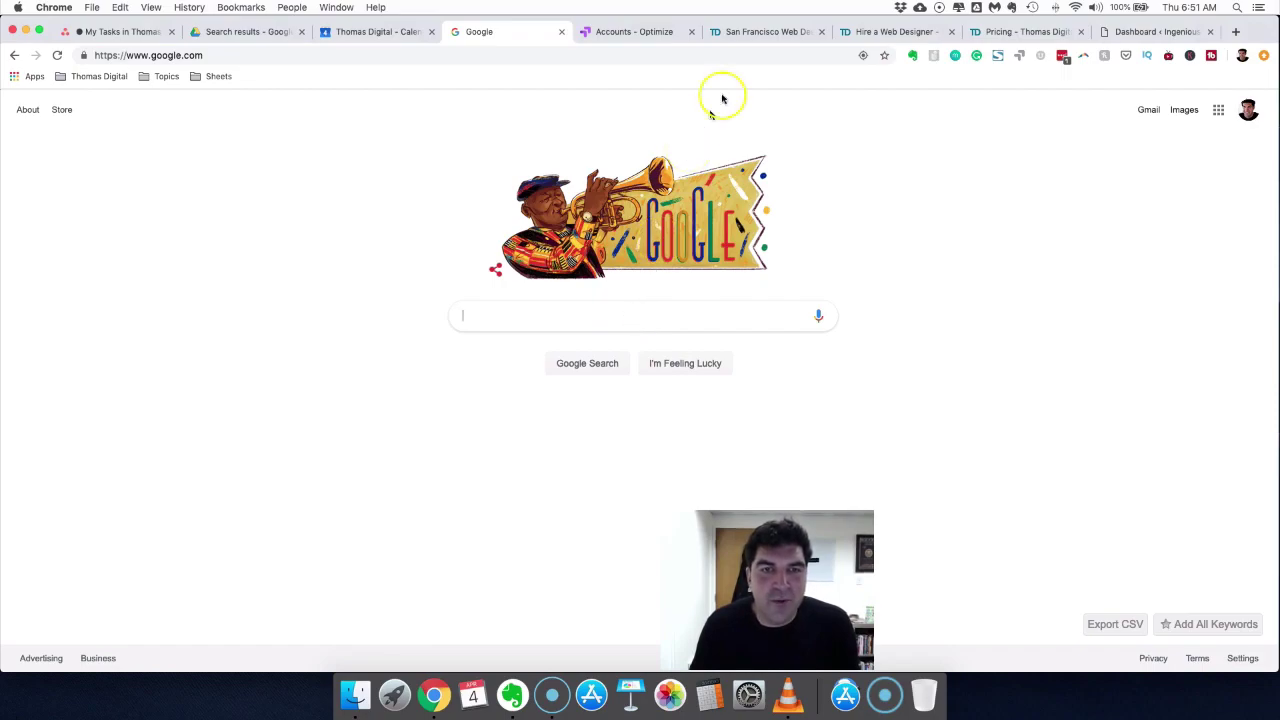
click(754, 33)
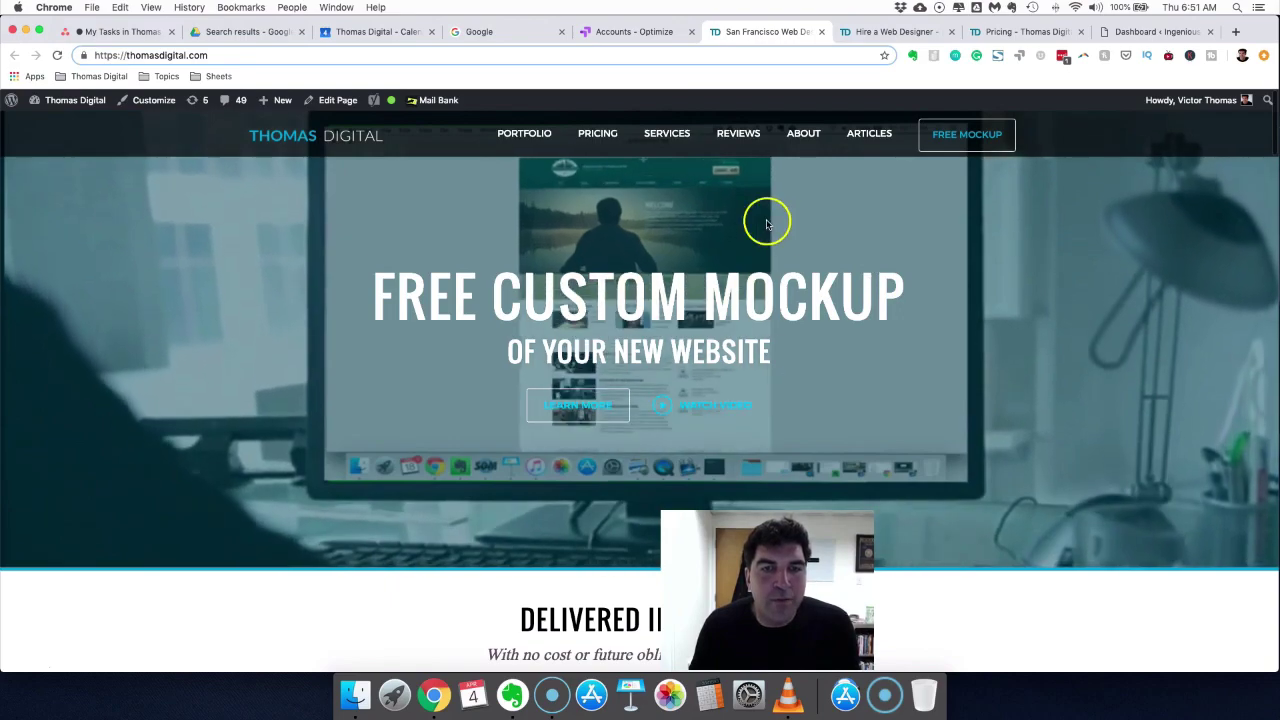
drag(377, 288, 1020, 310)
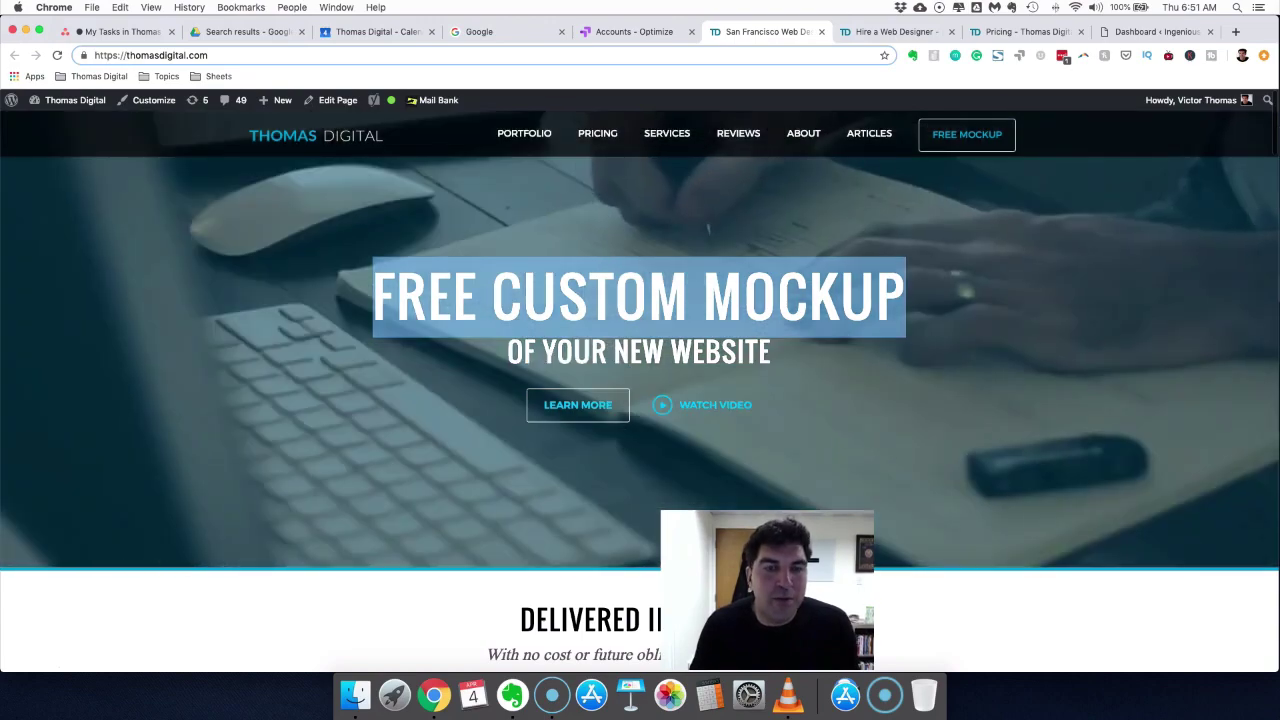
click(840, 370)
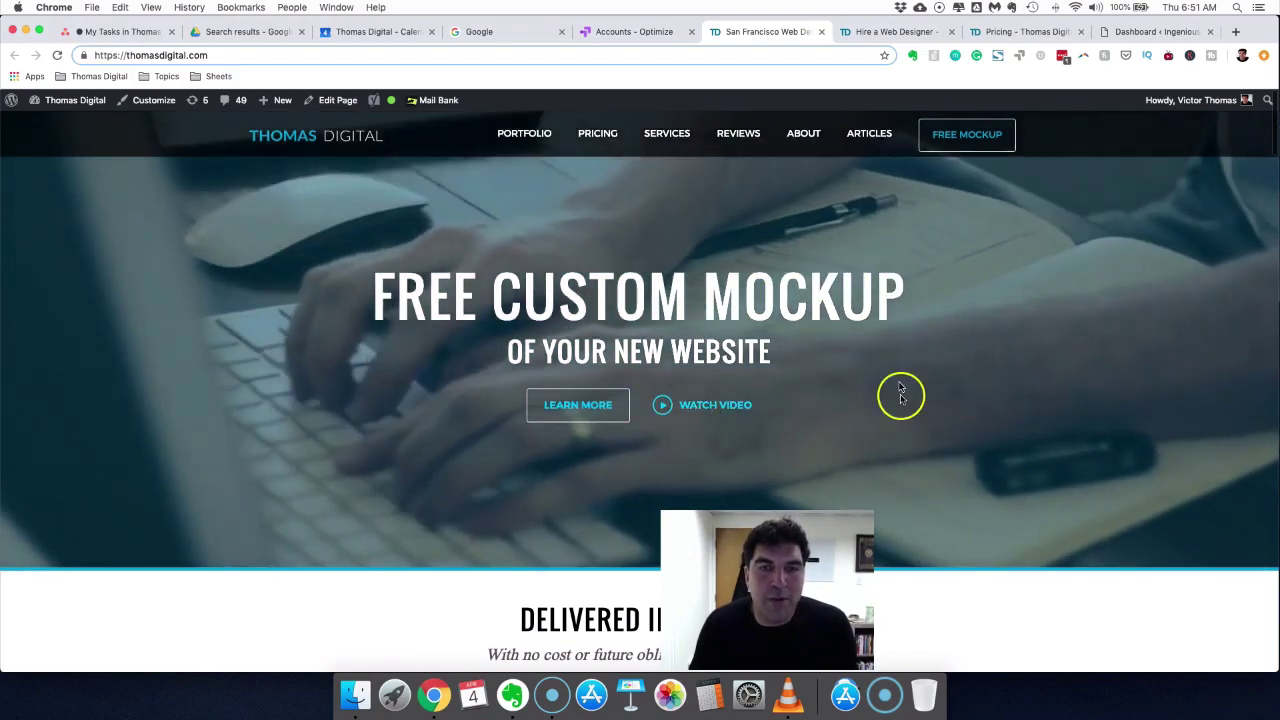
scroll(901, 400, down, 3)
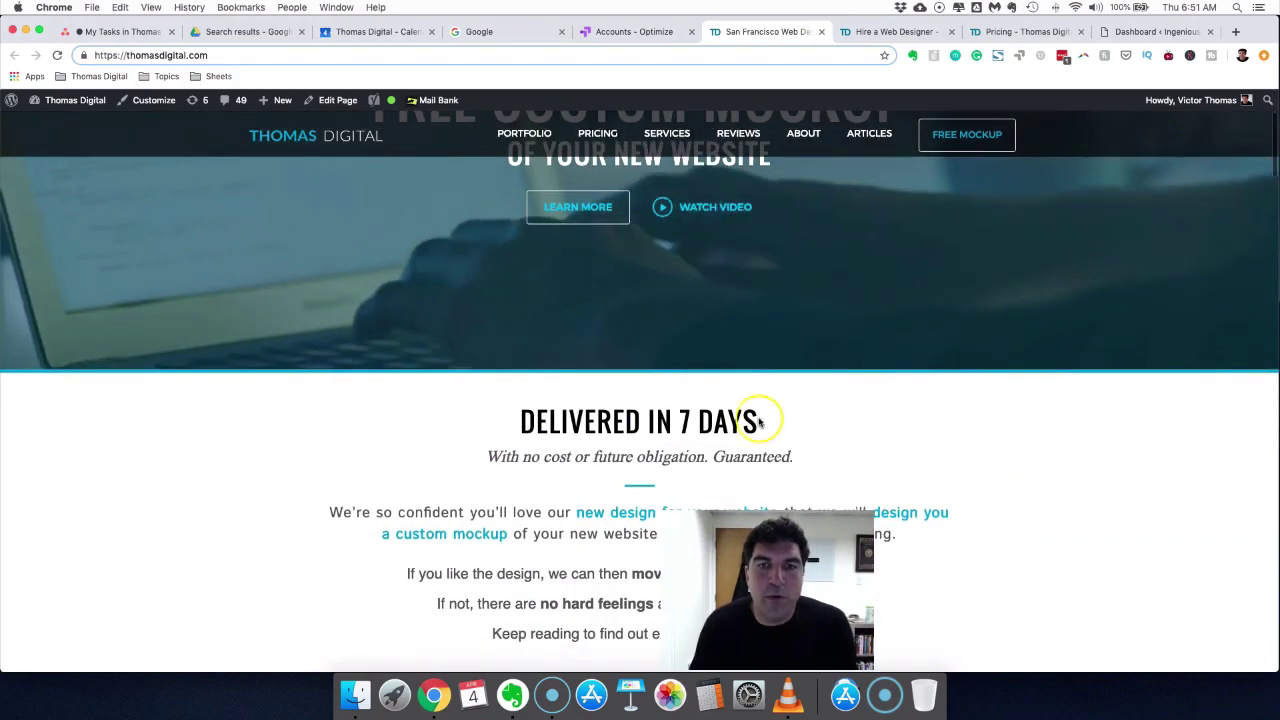
scroll(757, 423, up, 3)
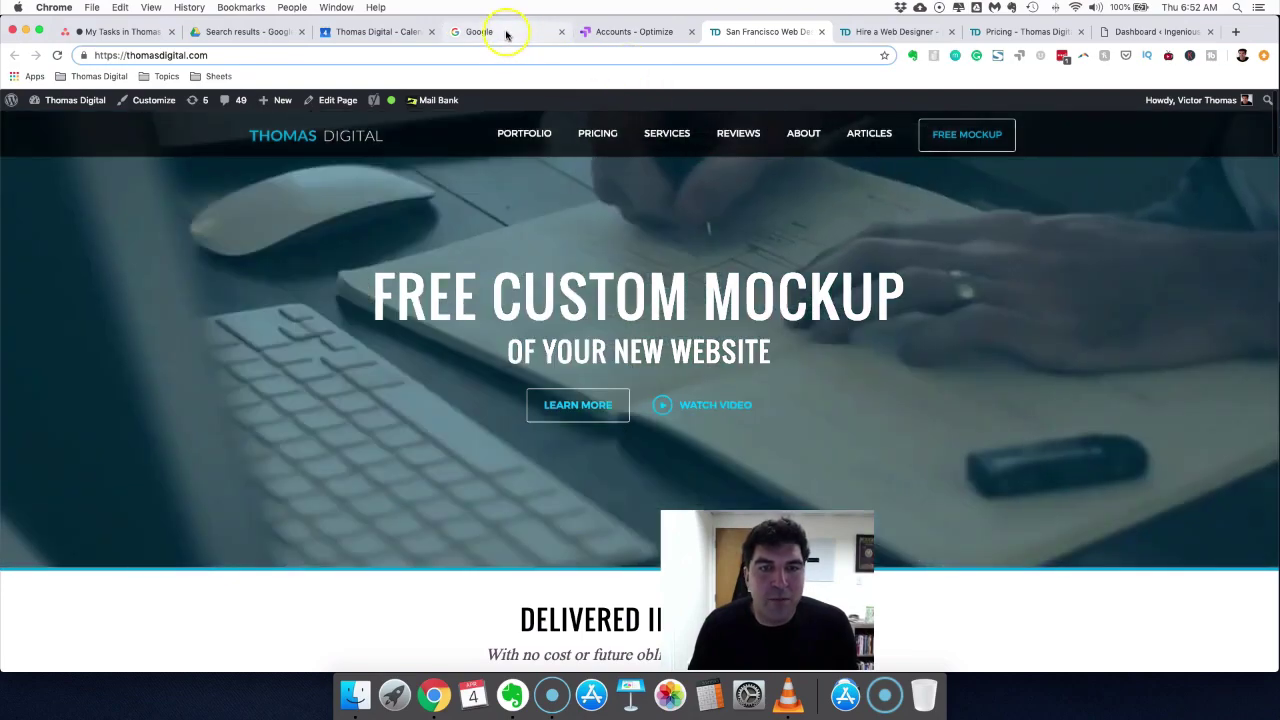
Search Google for "optimize google" to reach the Google Optimize site
click(506, 34)
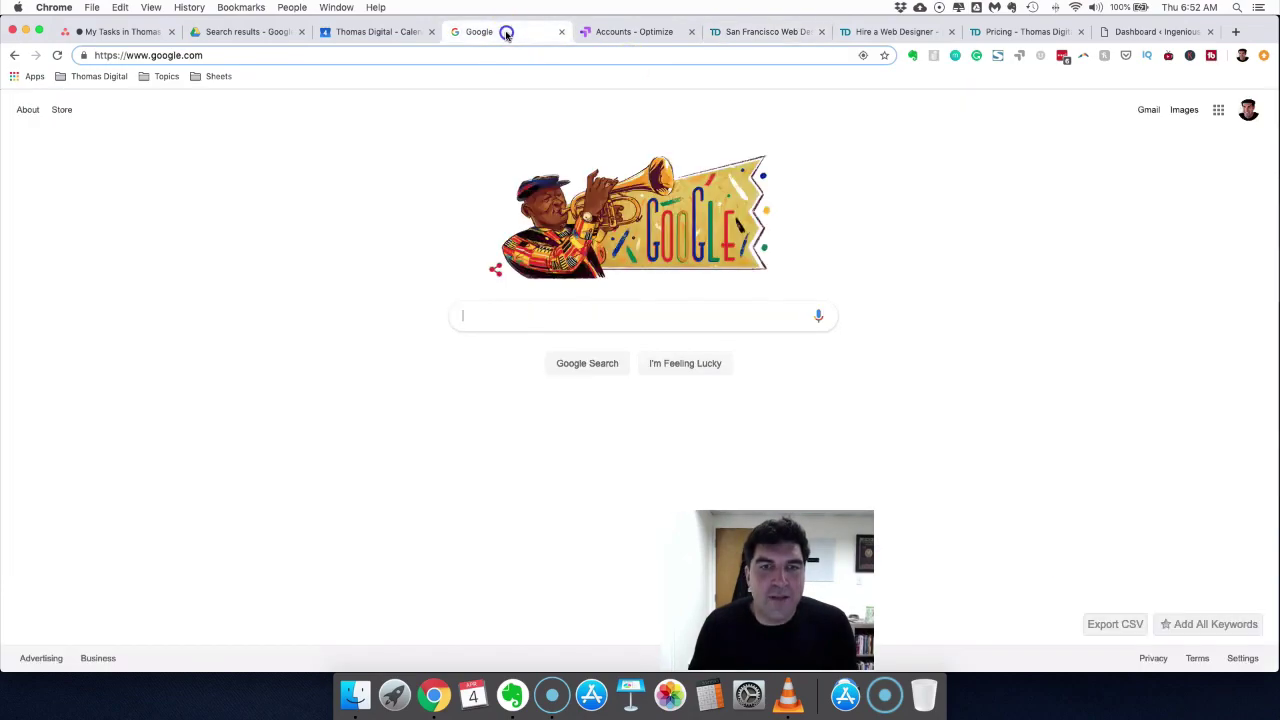
click(572, 311)
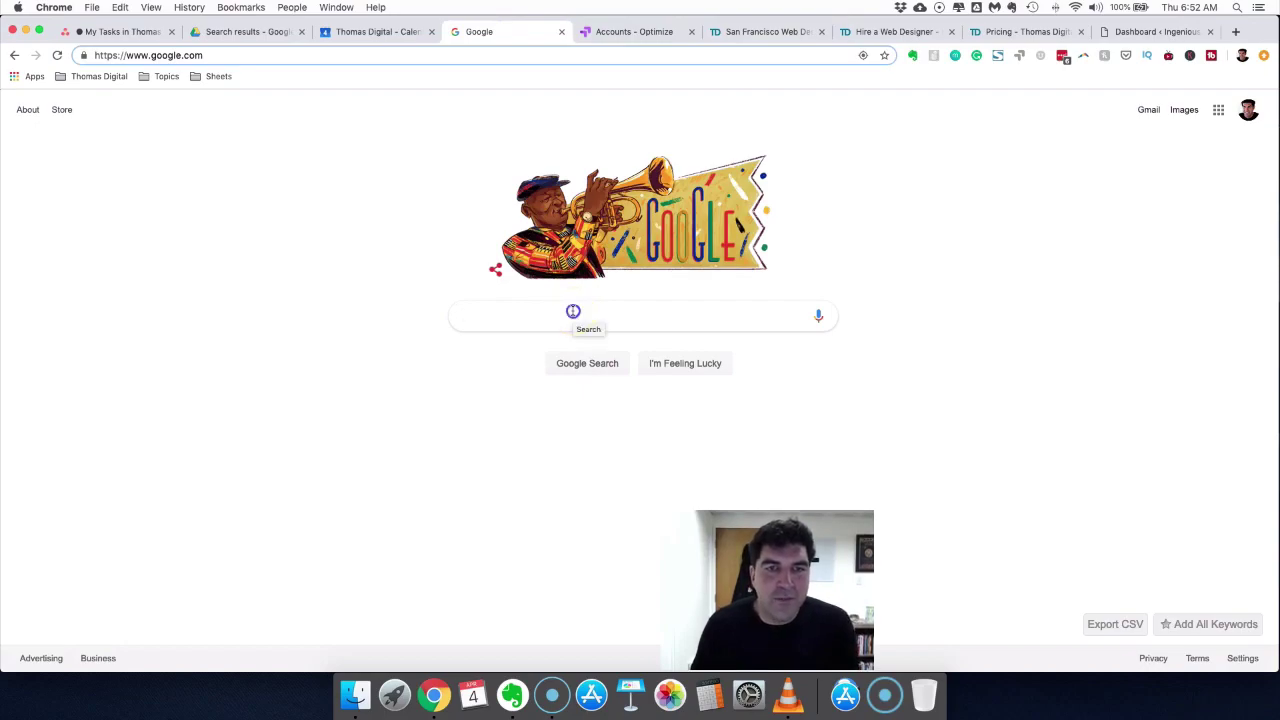
text(optmize)
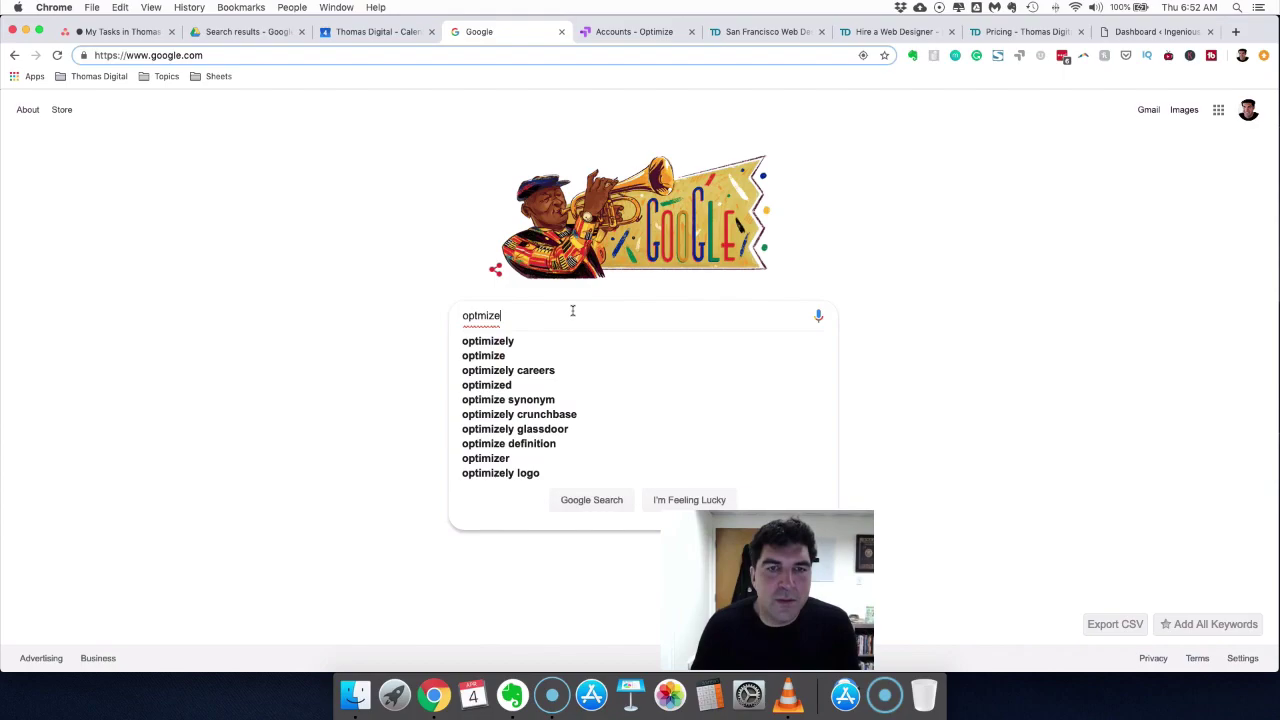
key(Down)
key(Down)
key(Down)
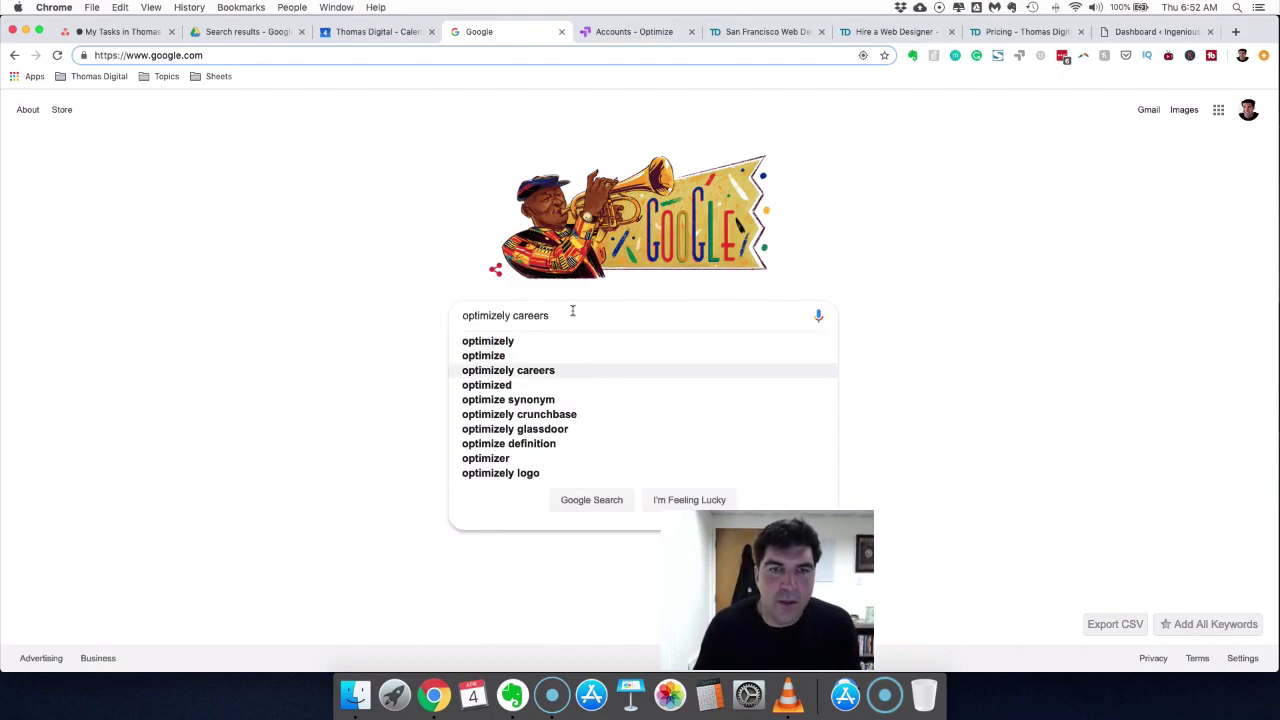
key(Up)
text(google)
key(Return)
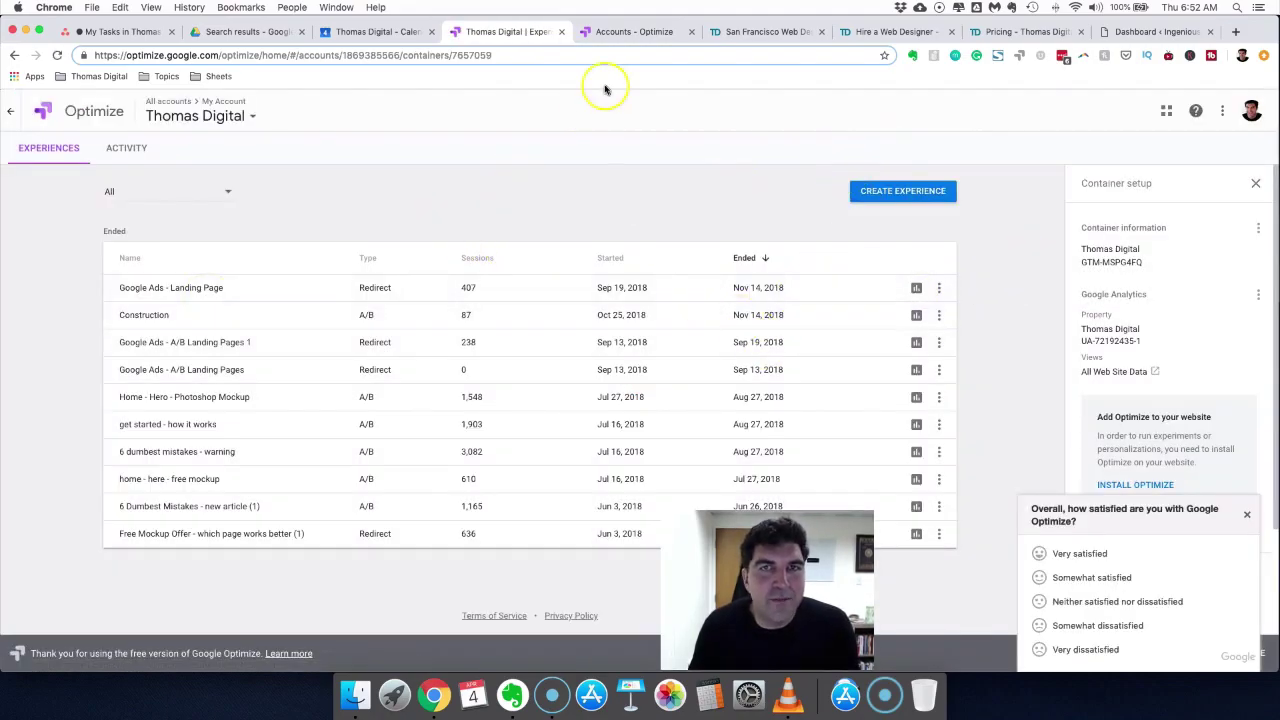
Set up a new Optimize account named Ingenious Baby, accept all three terms, and continue to the container setup
click(592, 32)
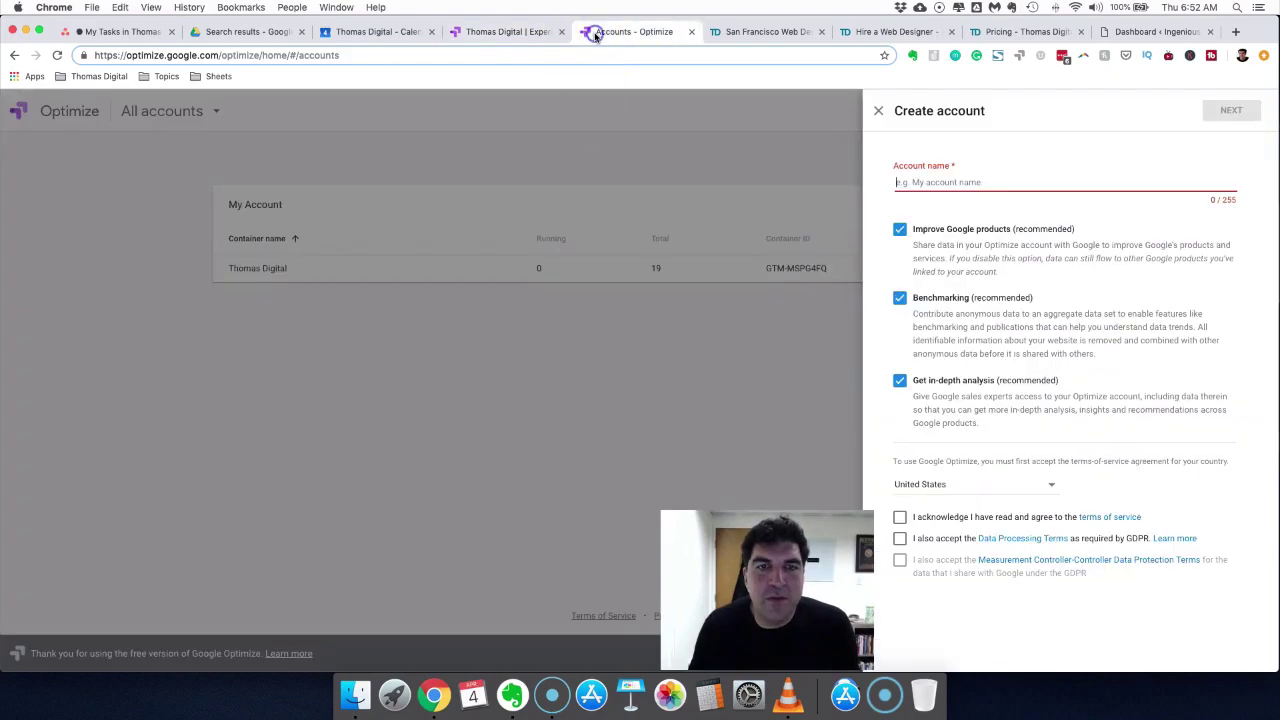
click(875, 110)
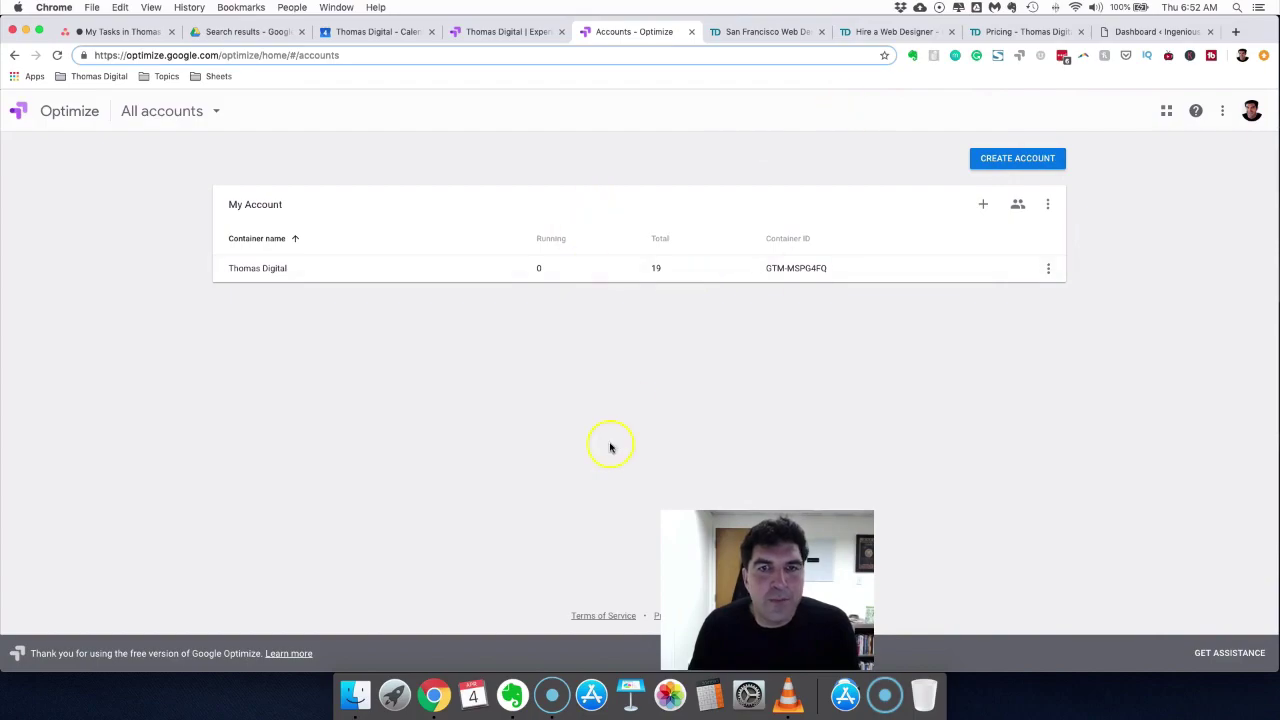
click(1001, 160)
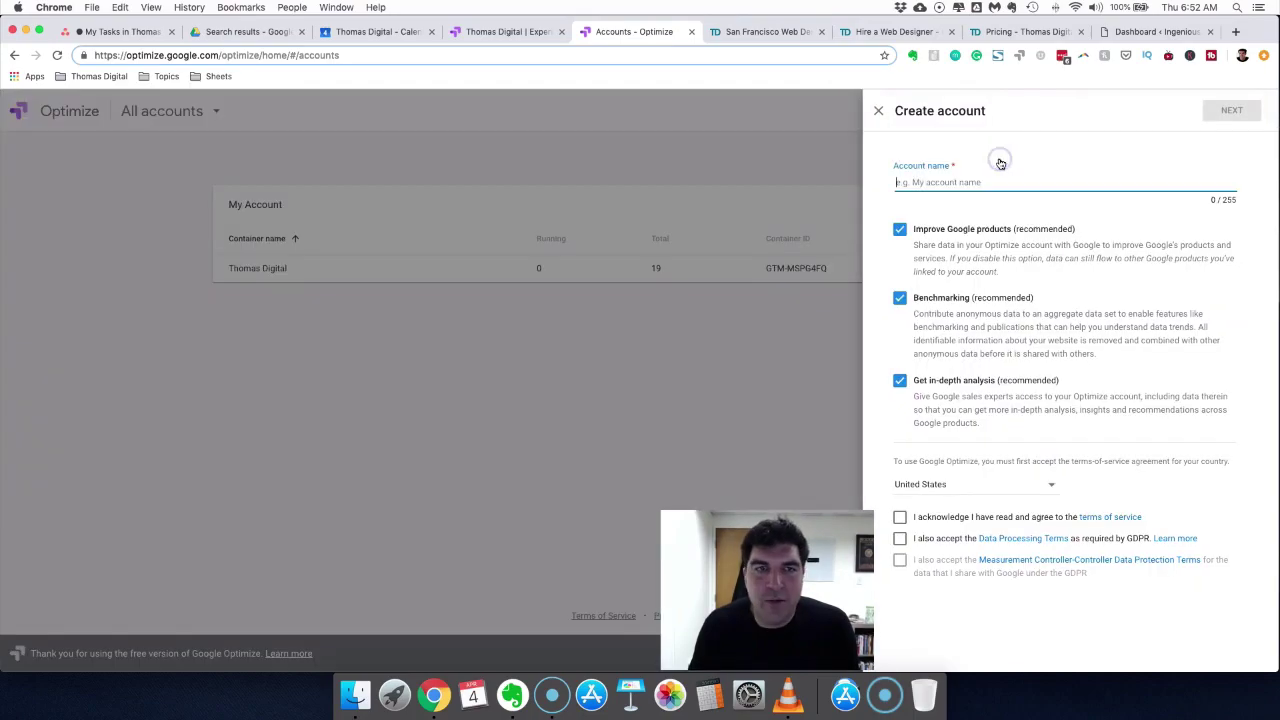
text(Ingenious Baby)
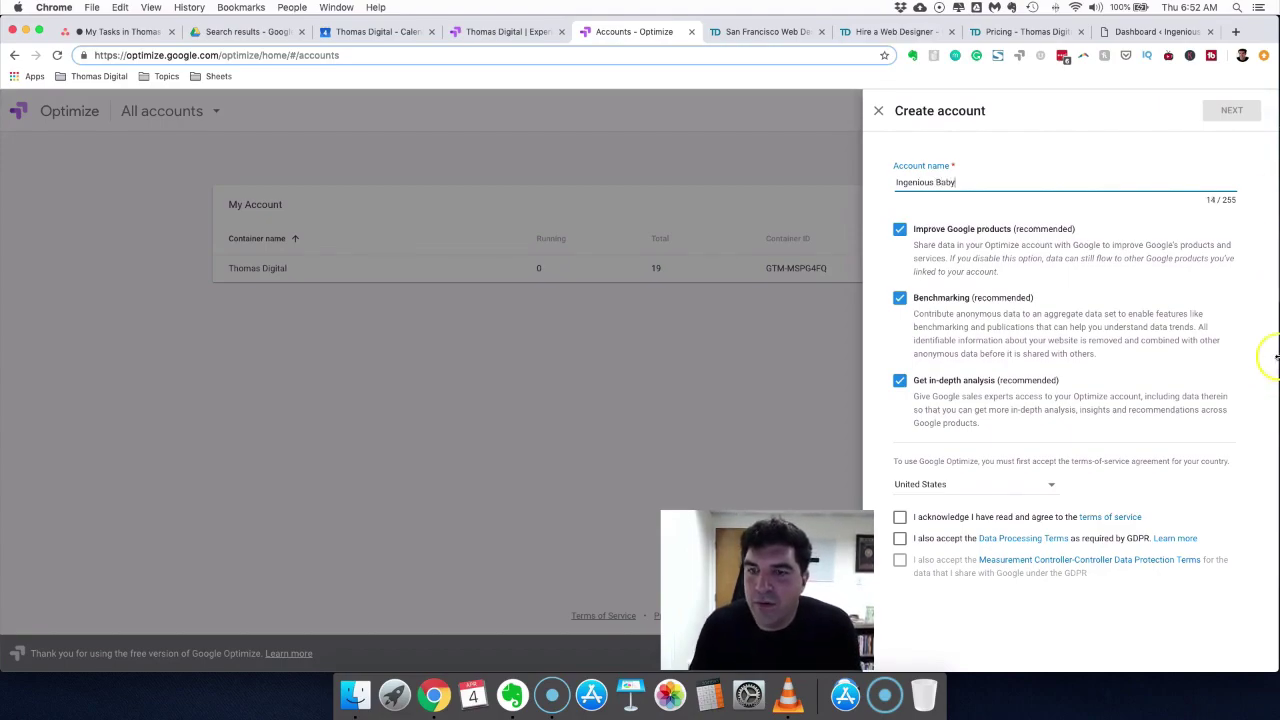
click(900, 517)
click(900, 538)
click(900, 559)
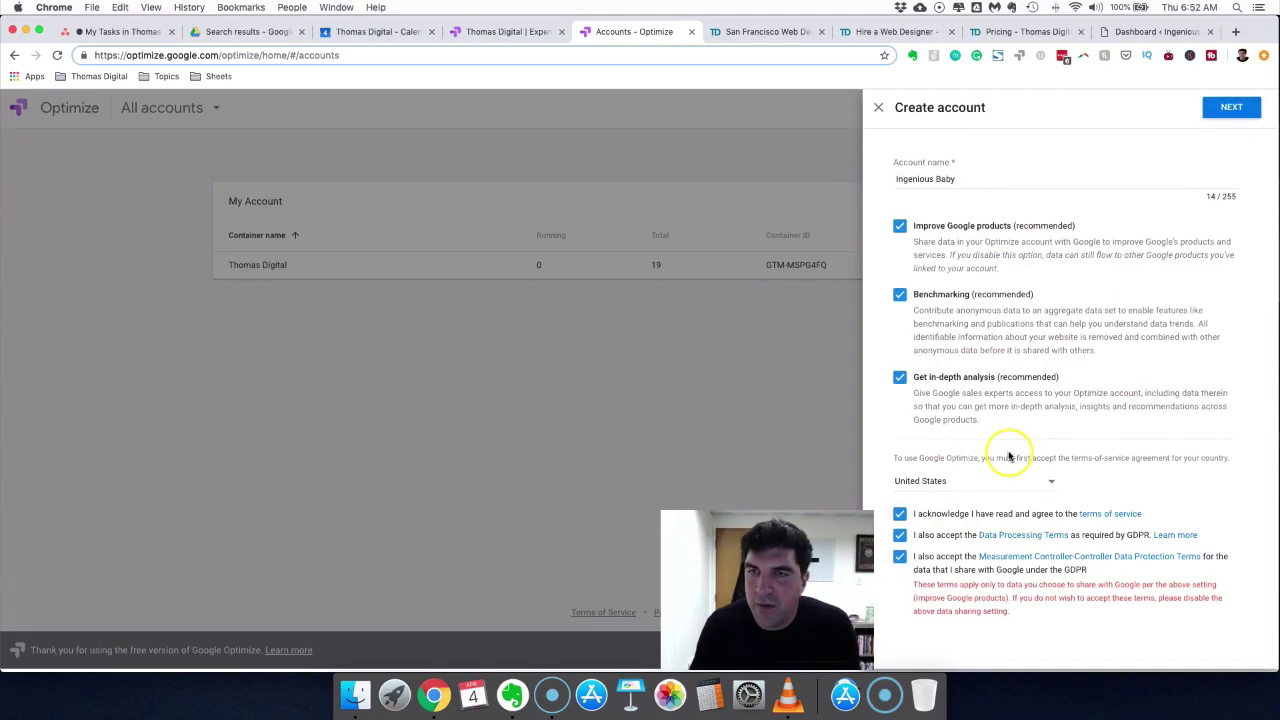
click(1219, 118)
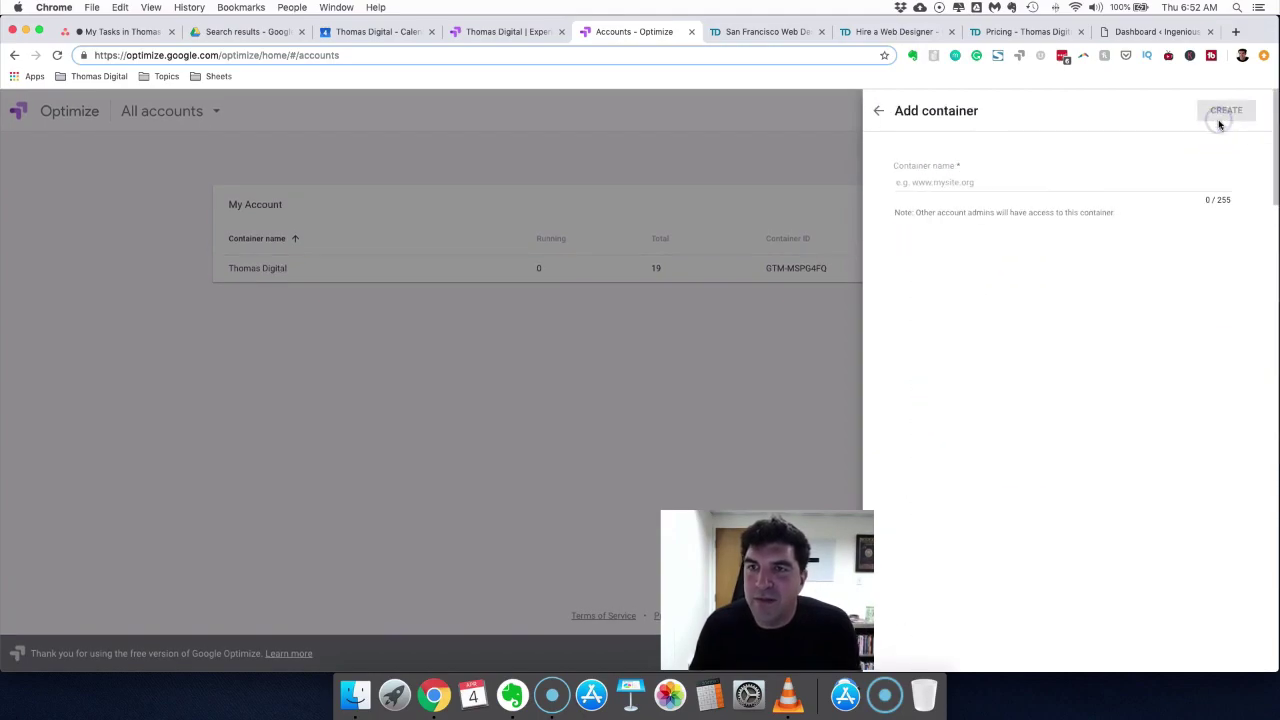
Copy the Ingenious Baby site's base address from its WordPress dashboard into the new container's name
click(1006, 181)
click(1133, 38)
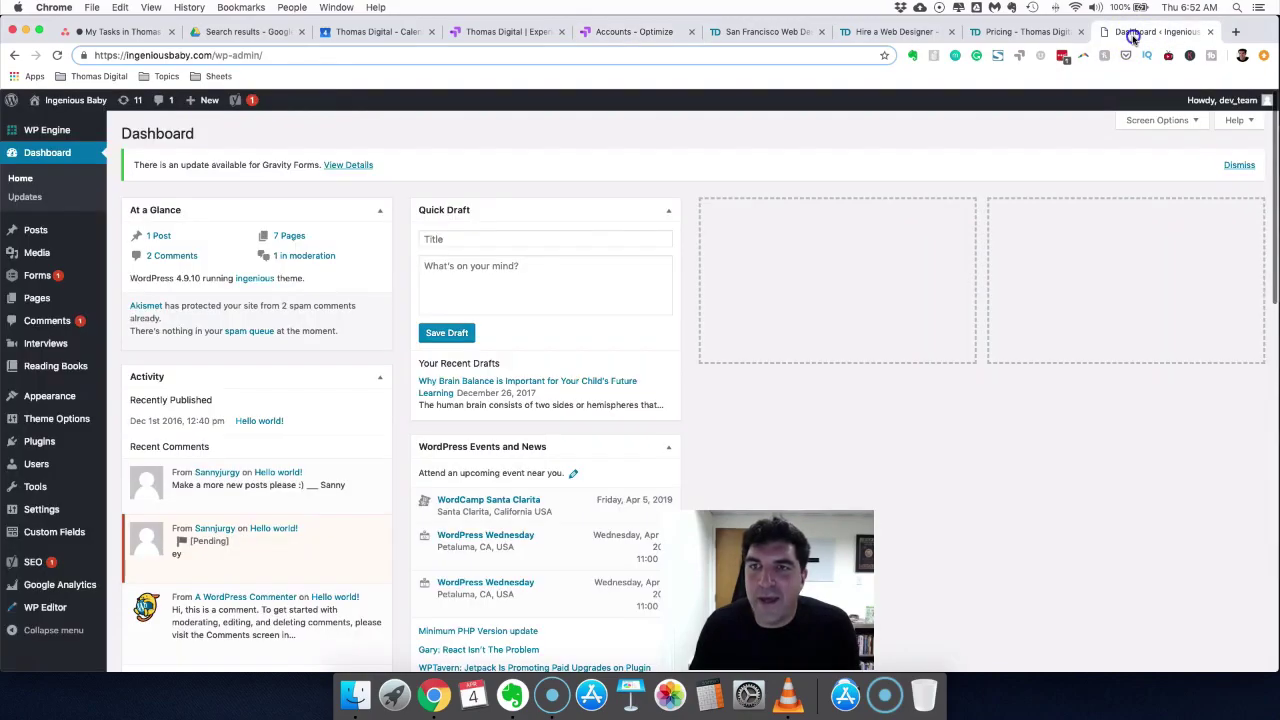
drag(212, 55, 60, 57)
key(super+c)
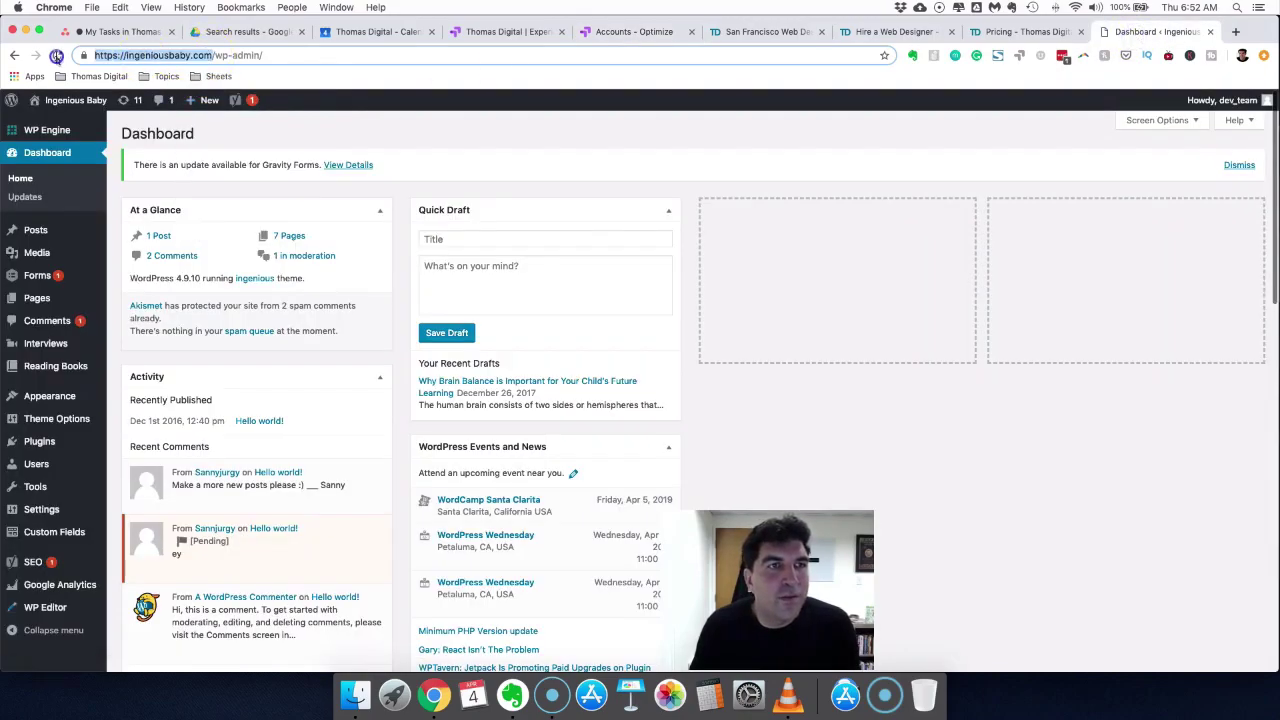
click(631, 36)
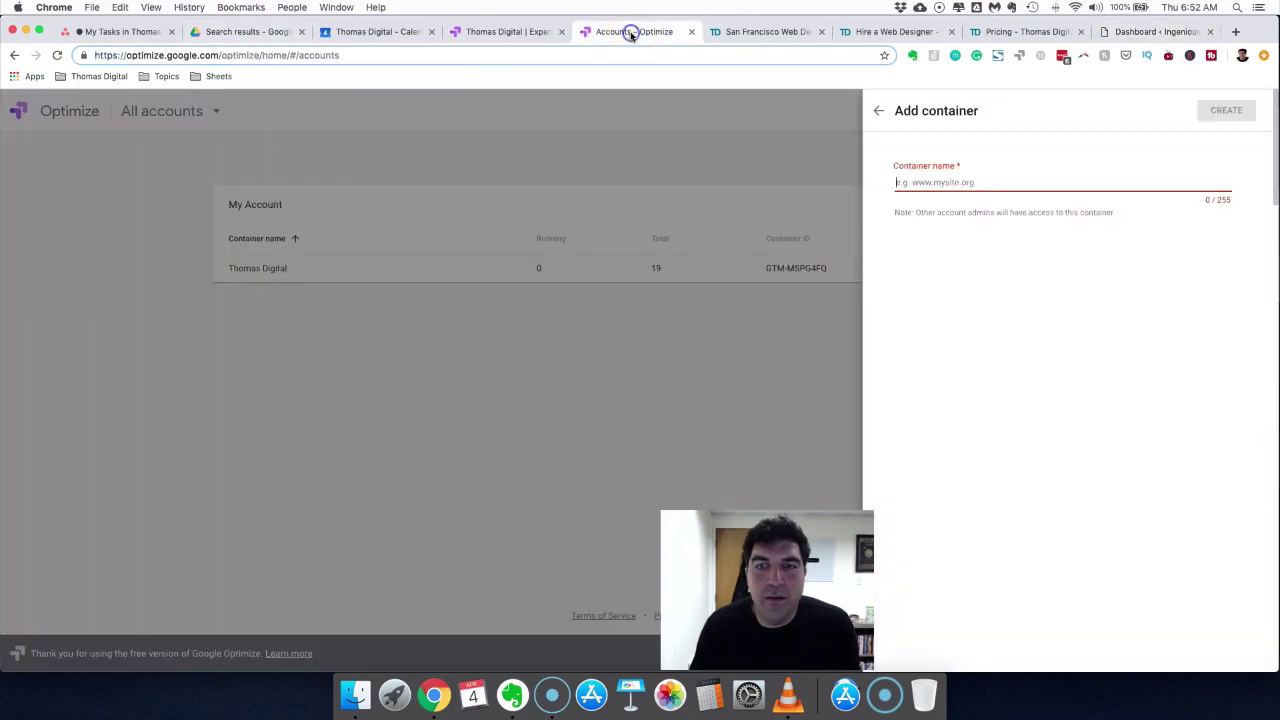
click(945, 174)
key(super+v)
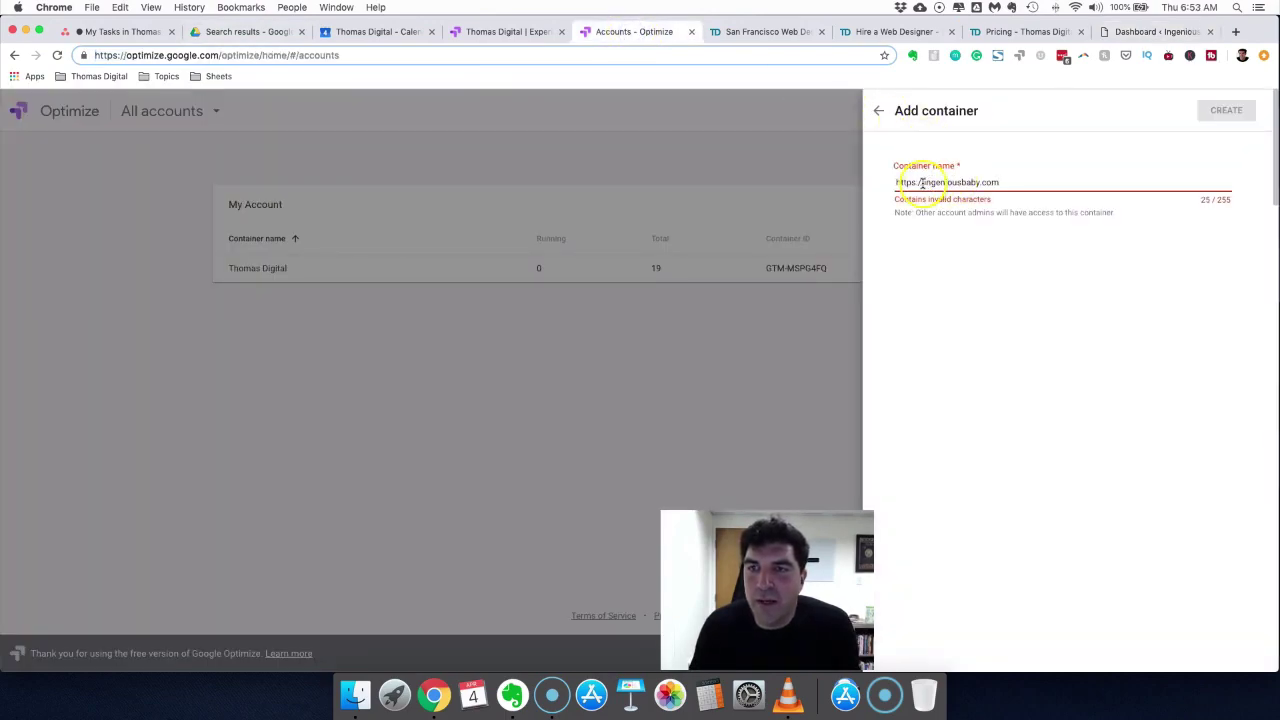
drag(922, 182, 879, 186)
mouse_move(978, 198)
key(BackSpace)
click(1227, 112)
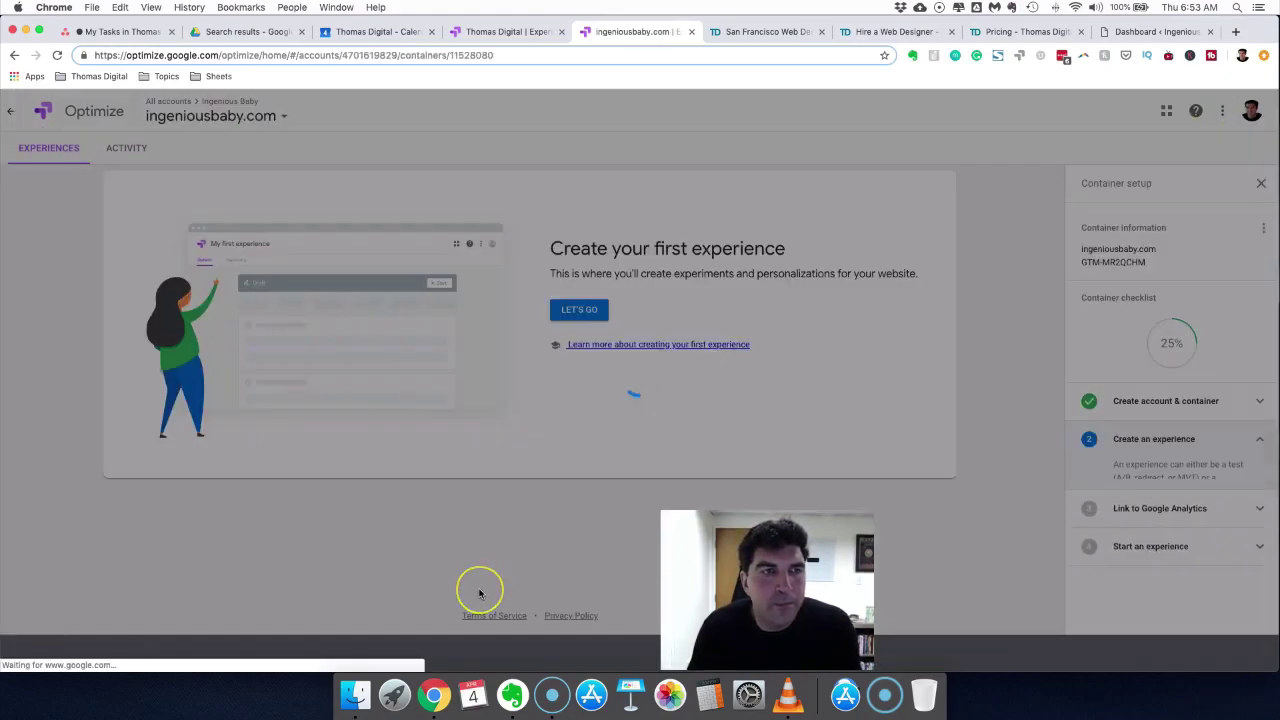
click(488, 505)
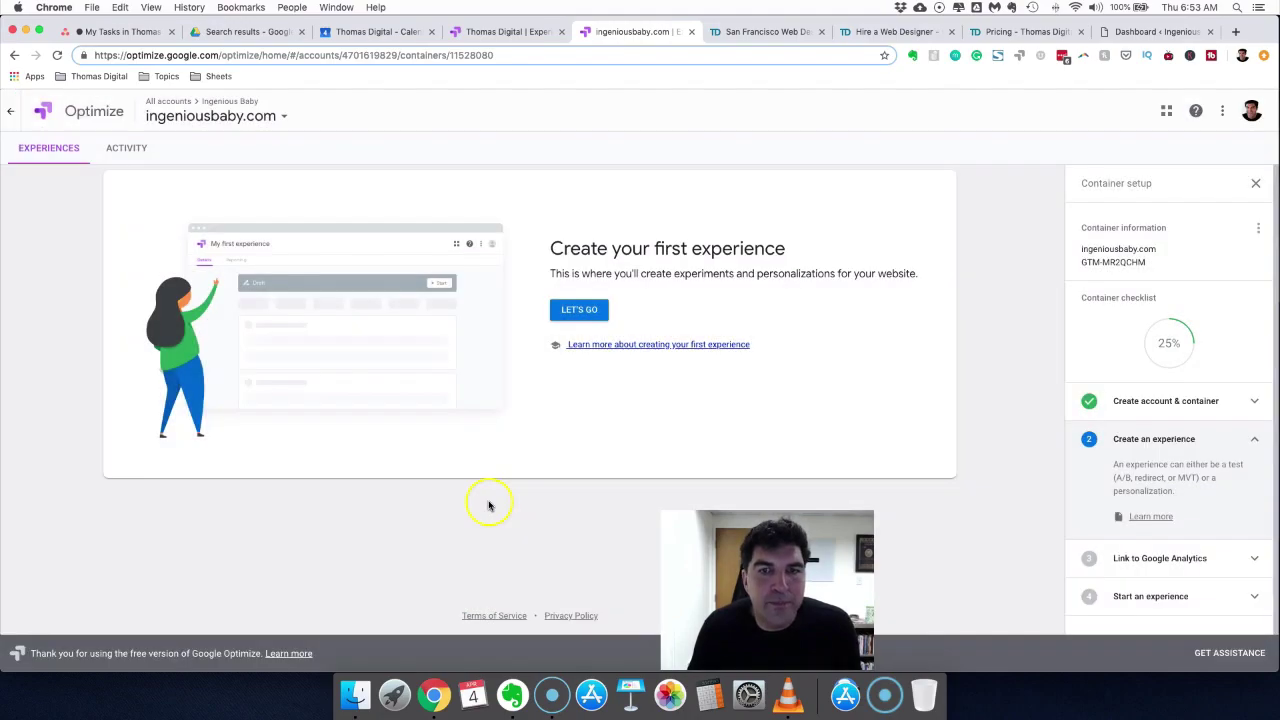
click(582, 310)
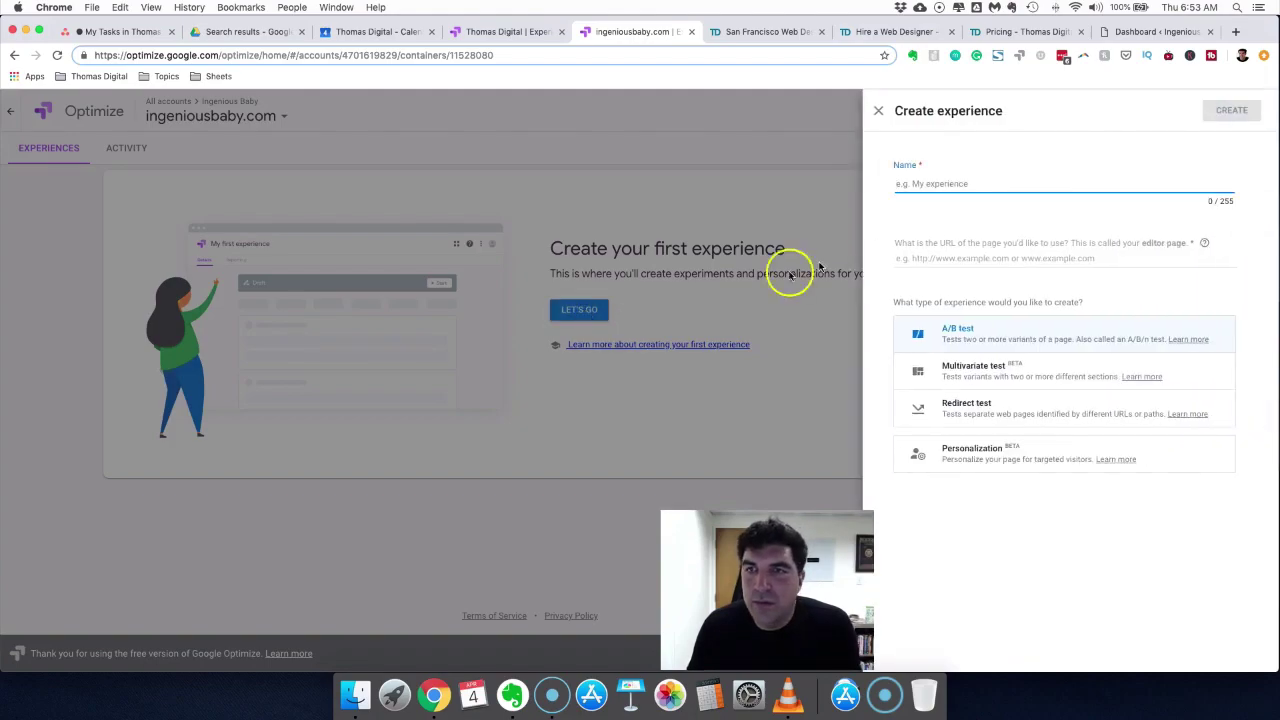
text(home)
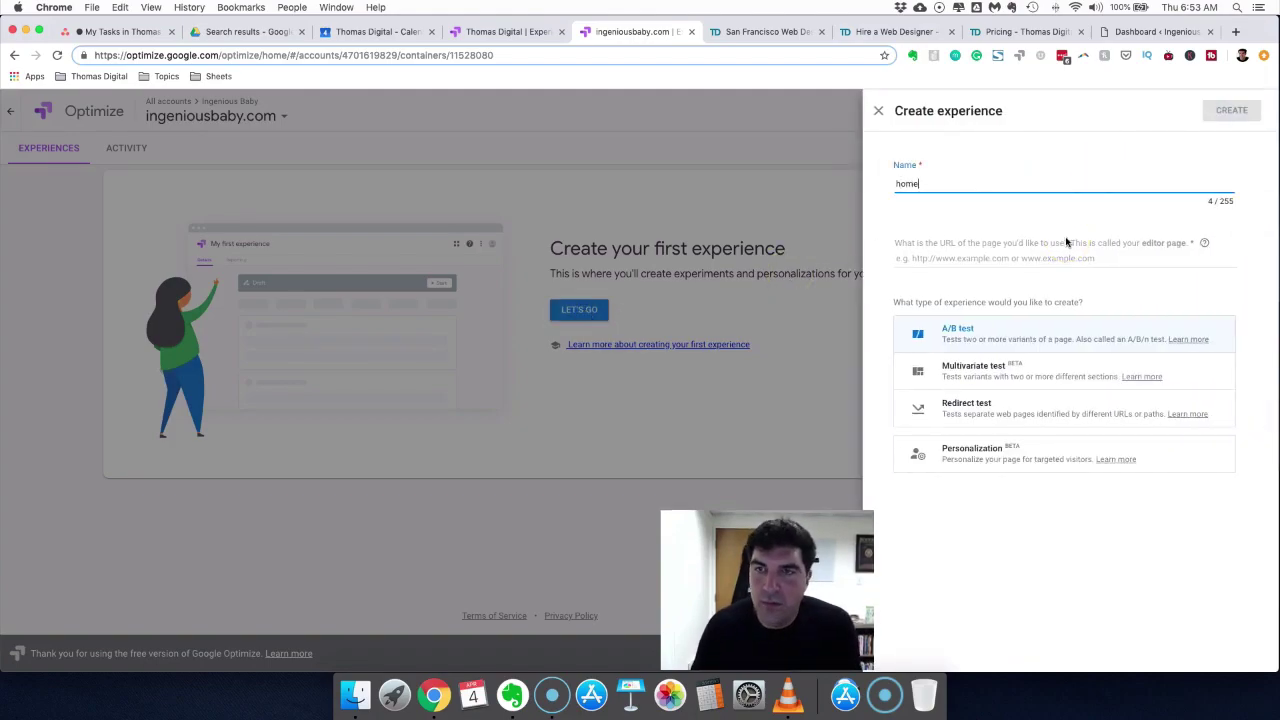
text( - test)
click(1110, 356)
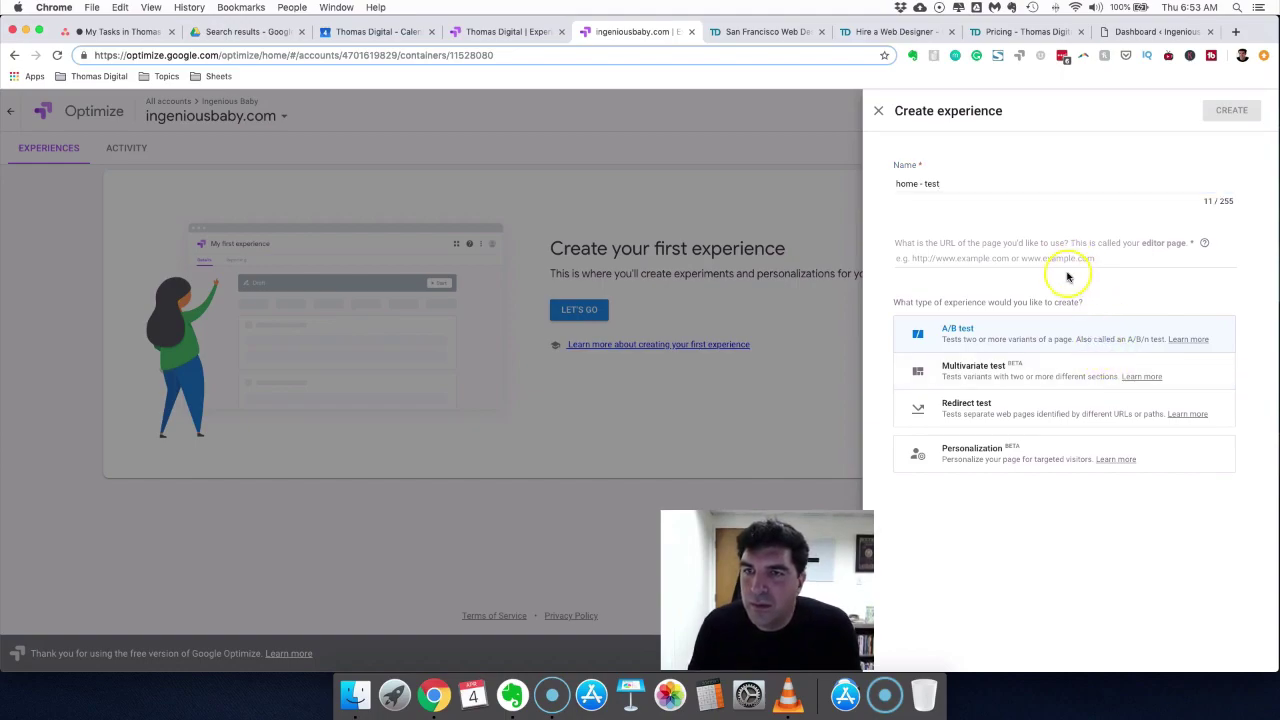
click(977, 251)
key(Down)
key(Return)
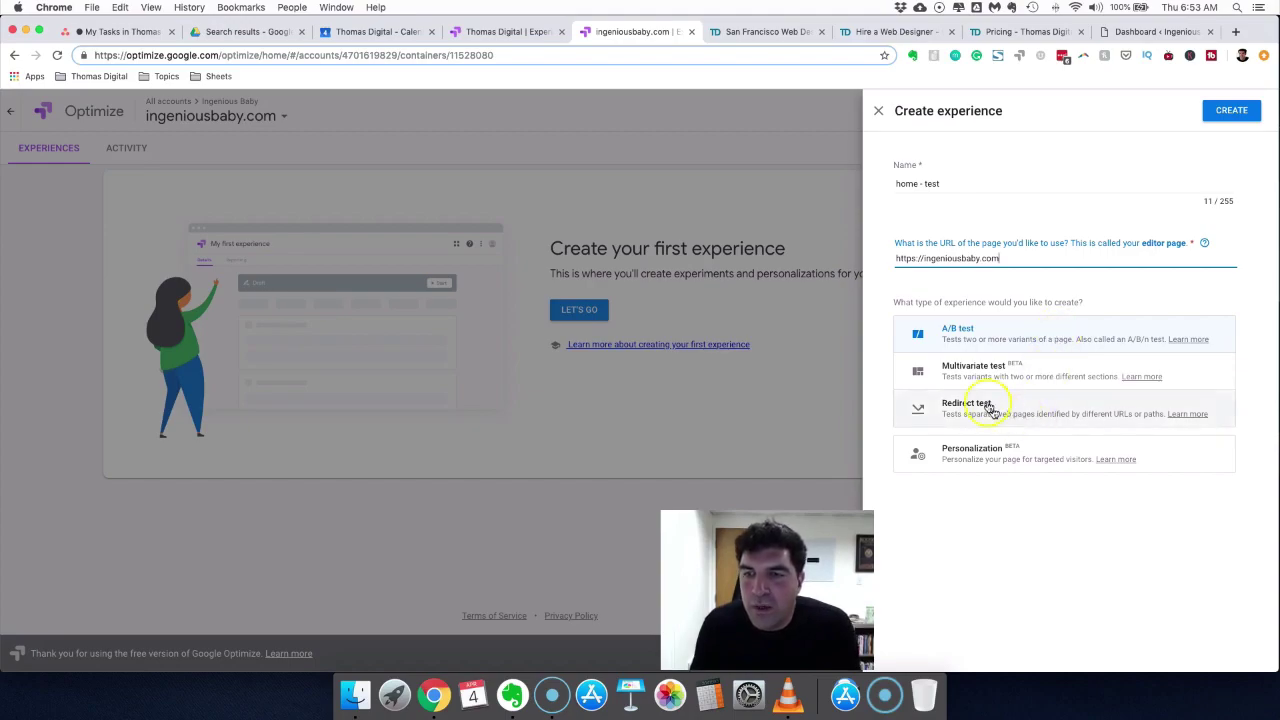
click(1012, 344)
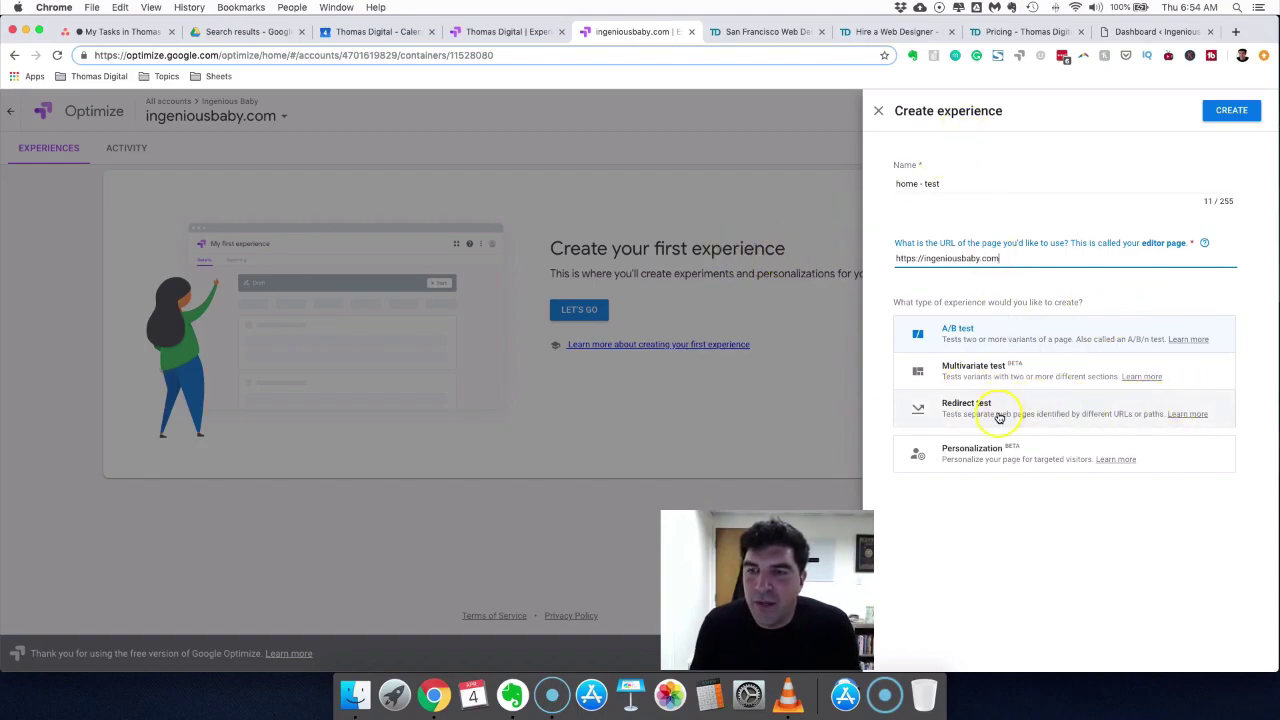
click(1231, 110)
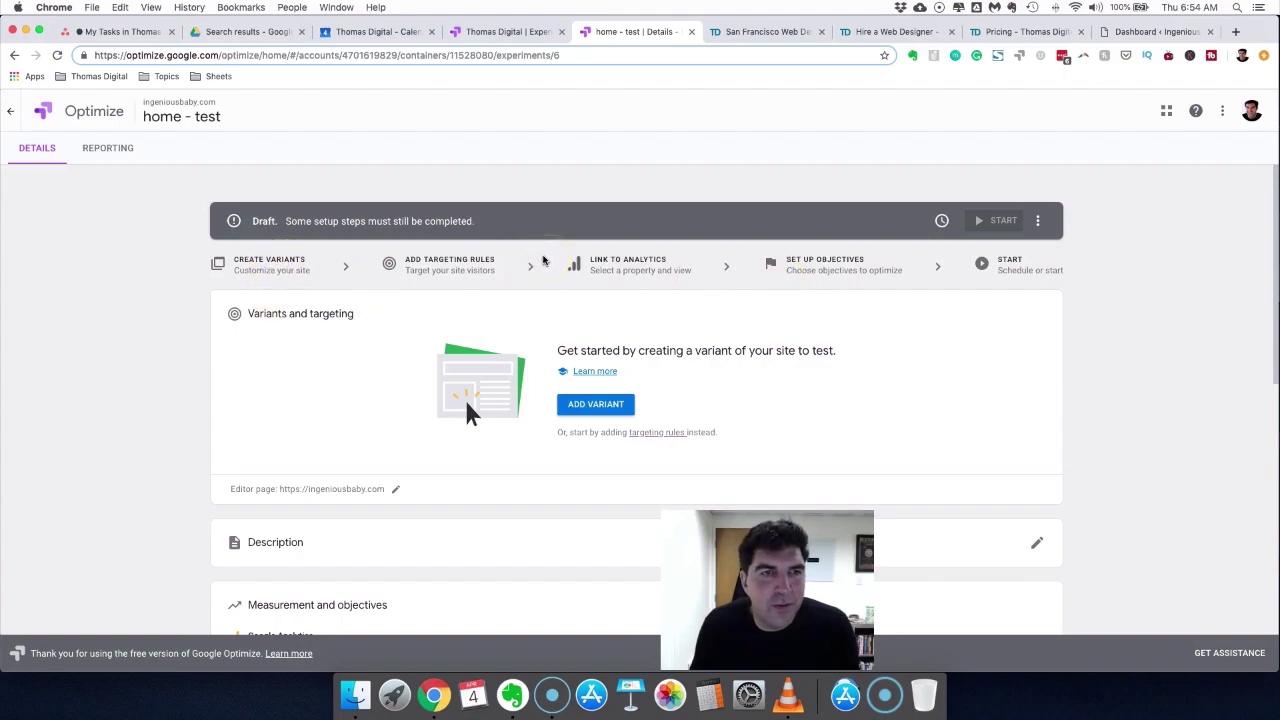
Link the home - test experience to the Ingenious Baby Google Analytics property with the All Web Site Data view
scroll(537, 260, down, 2)
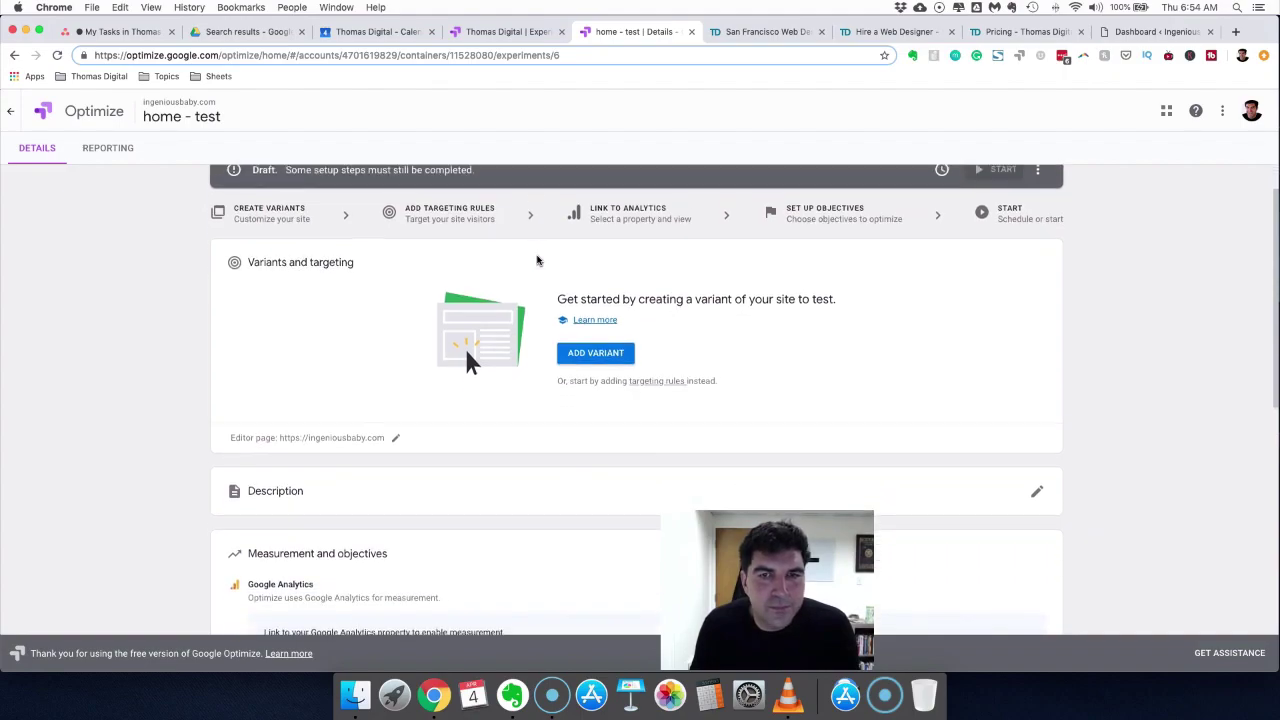
scroll(537, 260, down, 3)
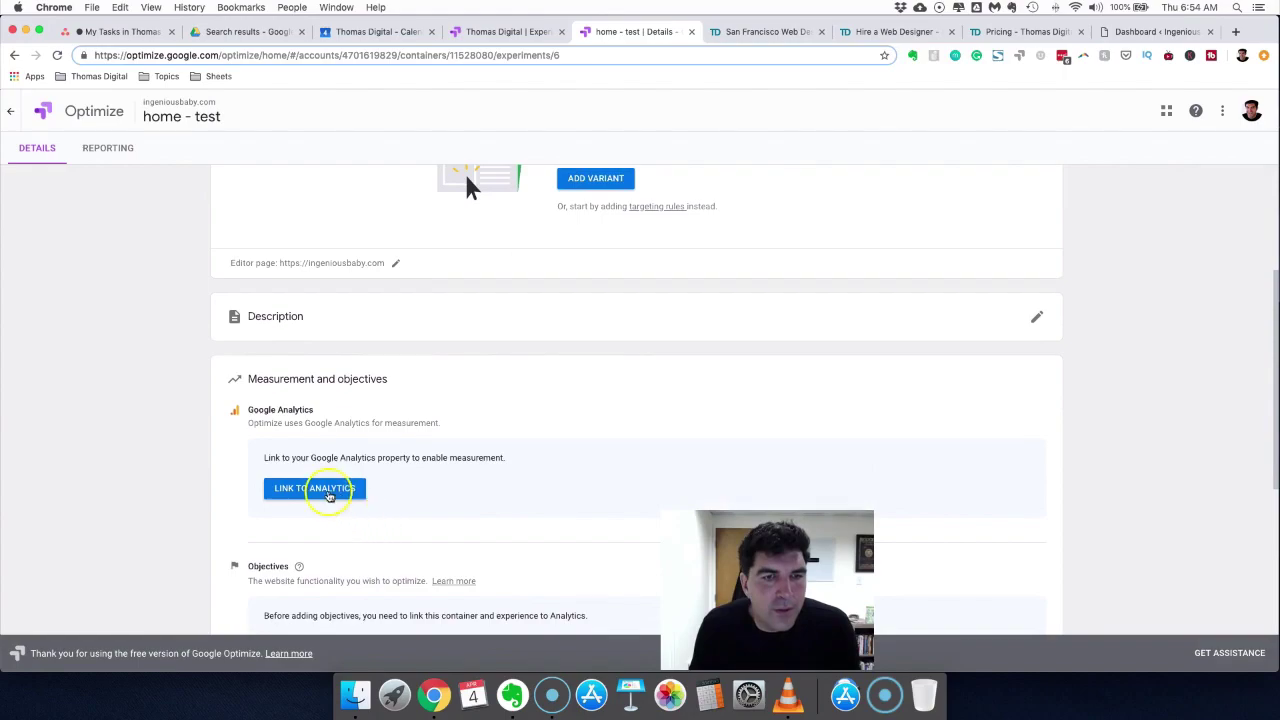
click(326, 492)
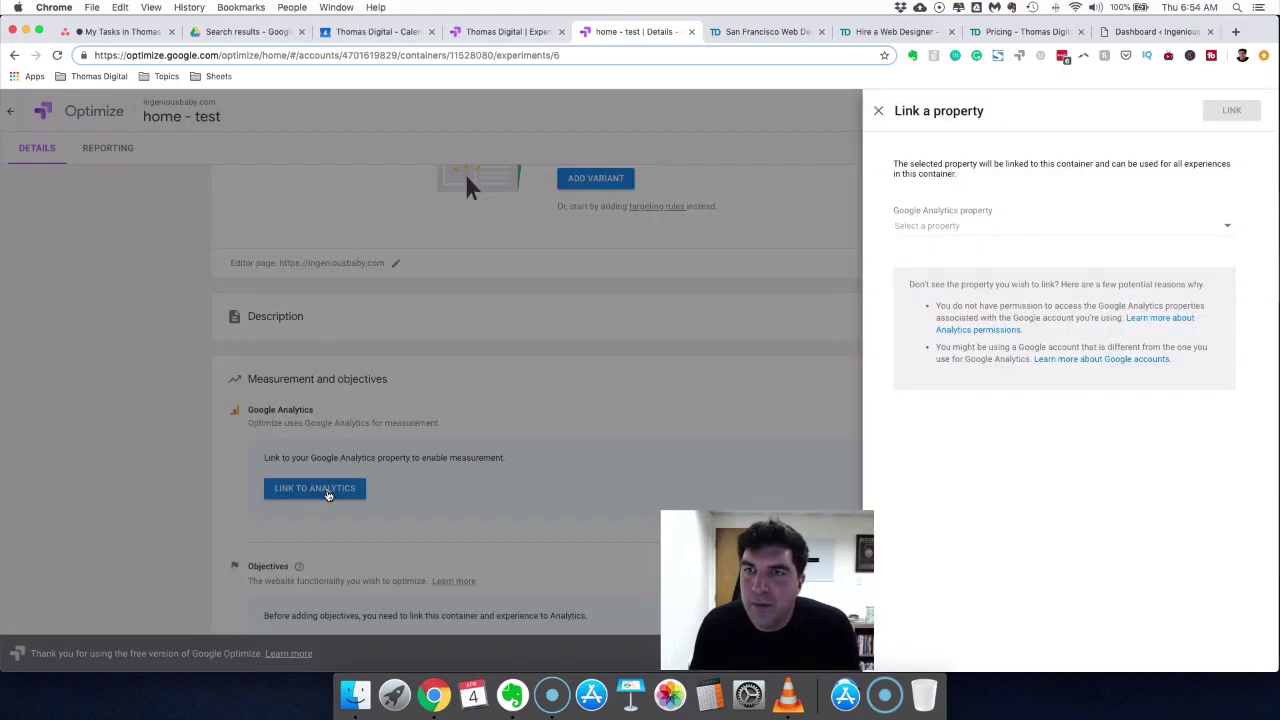
click(1029, 222)
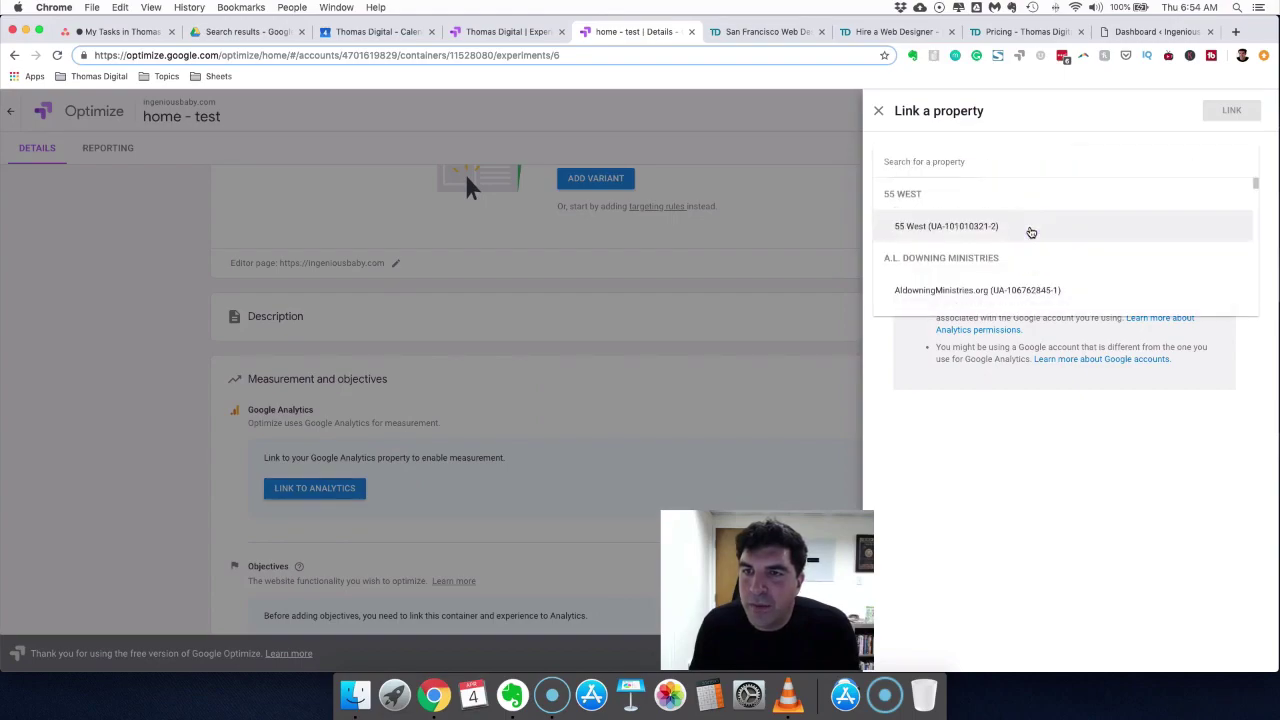
text(ing)
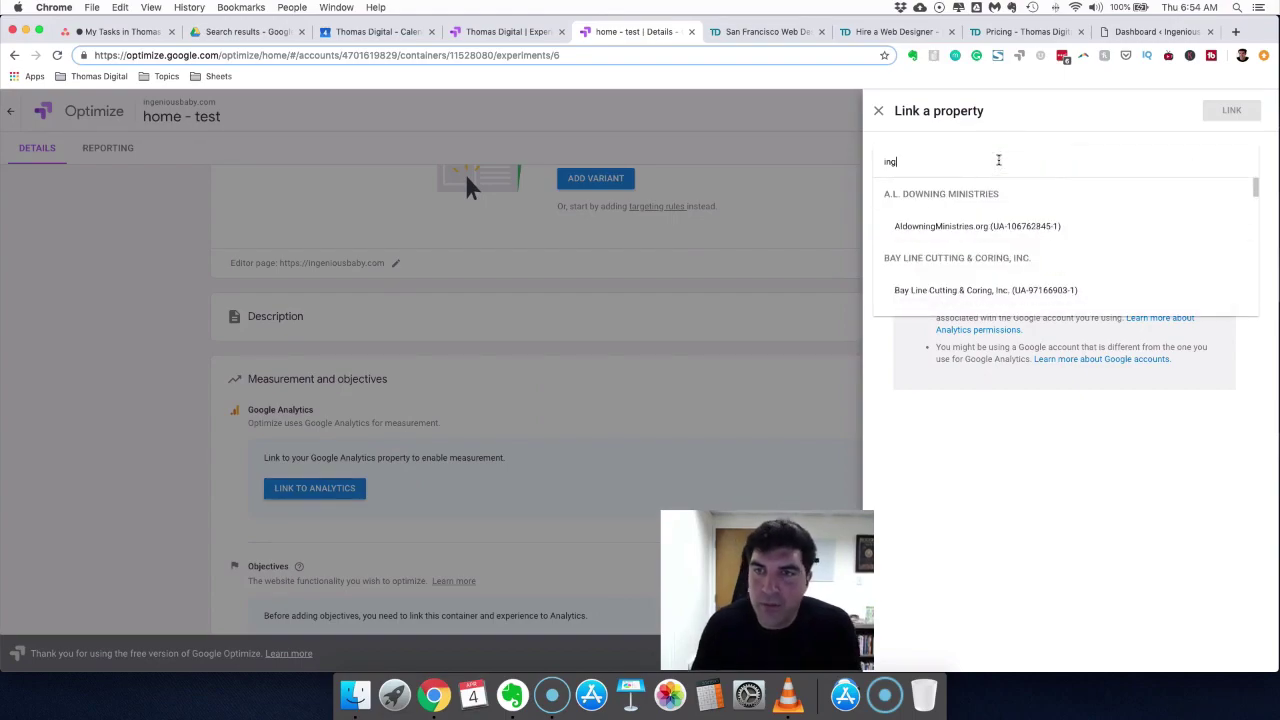
text(enious Baby (UA-72192435-3)
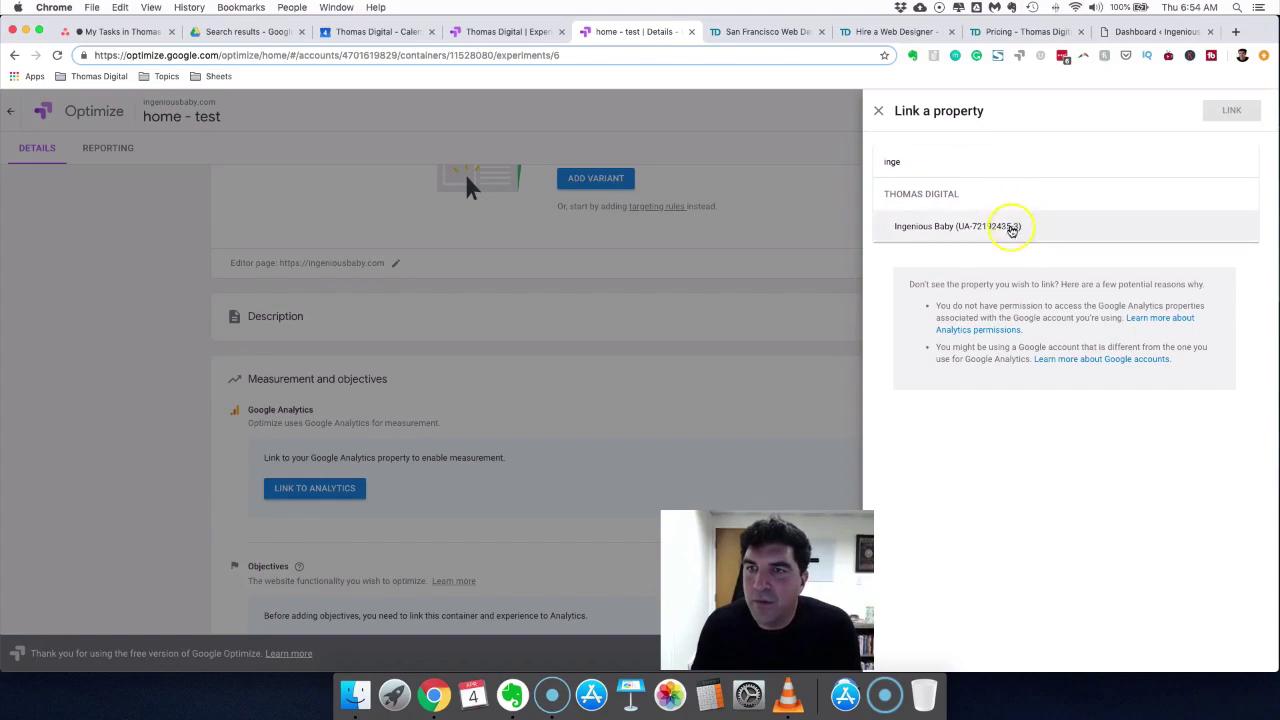
click(1008, 227)
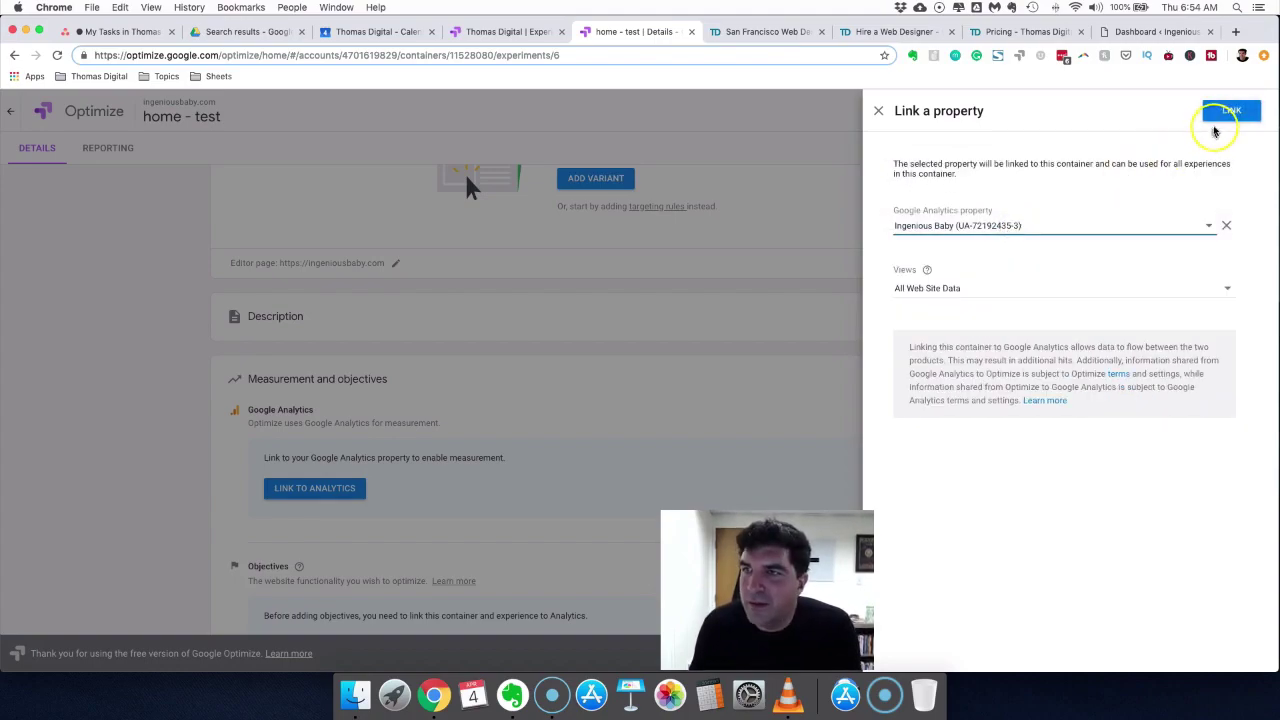
click(1231, 109)
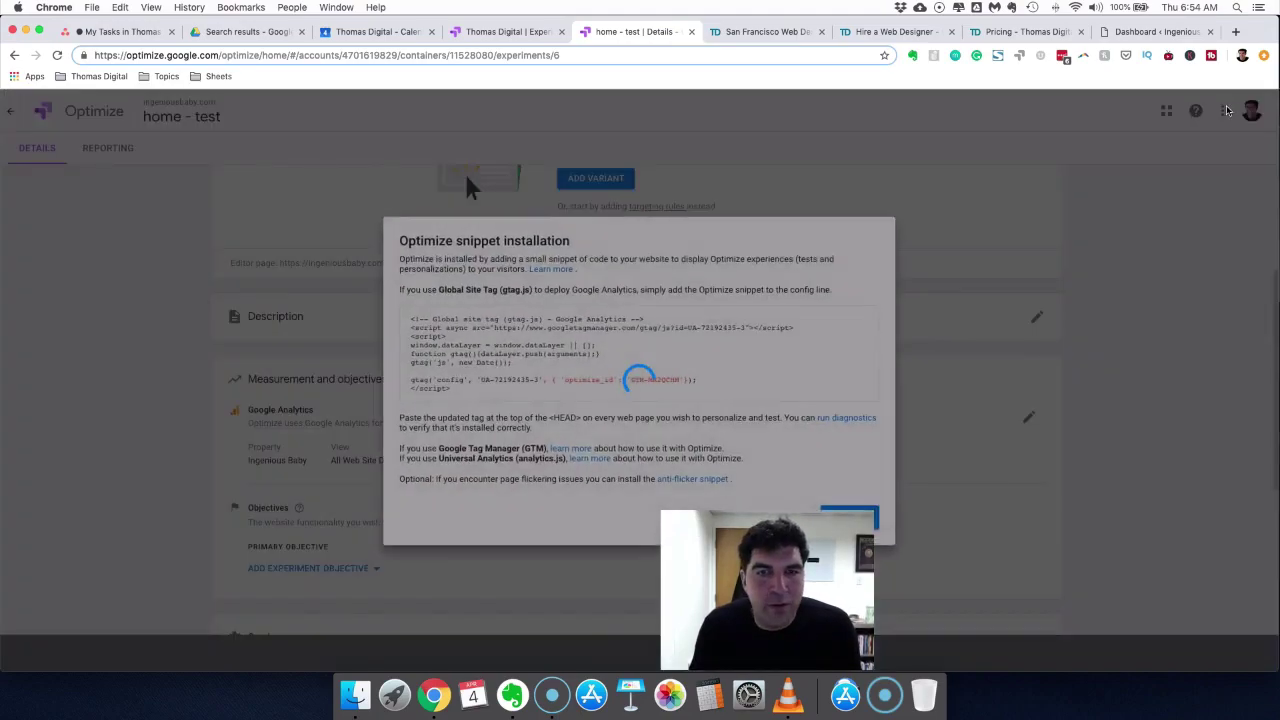
click(1041, 421)
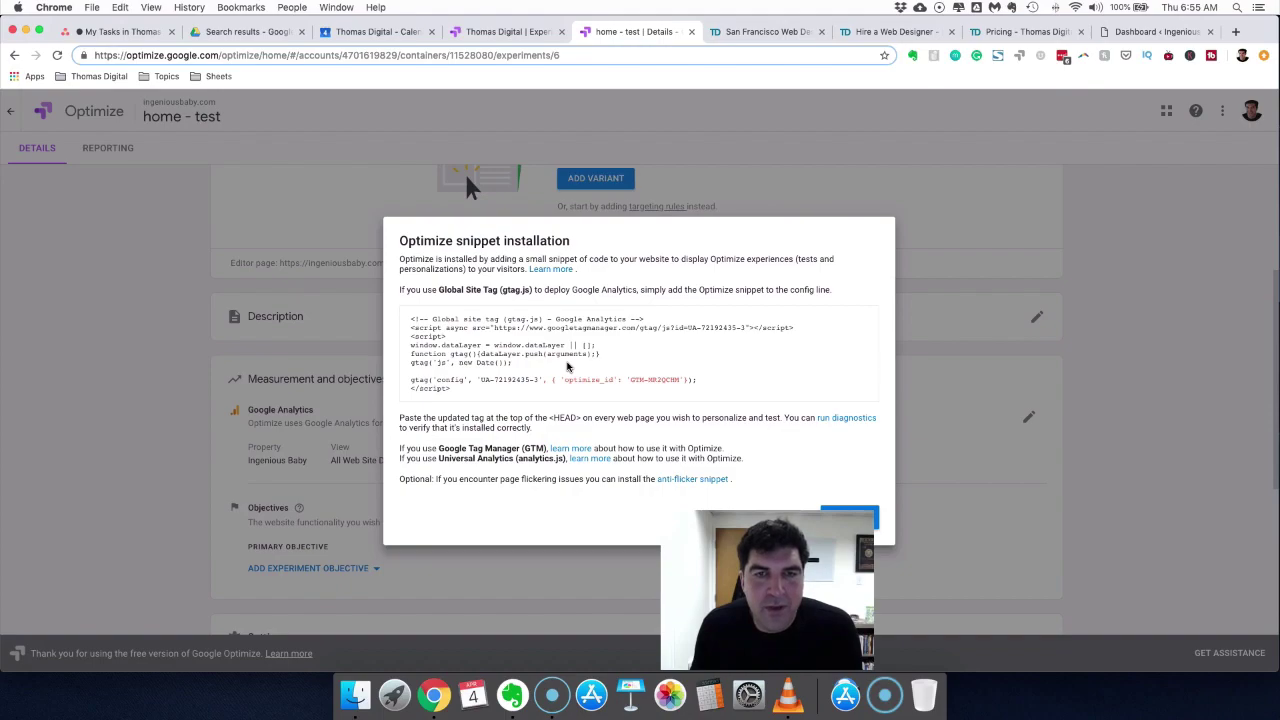
Highlight the snippet's optimize_id parameter, and open the ingenious theme's header.php in the WordPress theme editor at its Google Analytics tag
drag(540, 380, 690, 381)
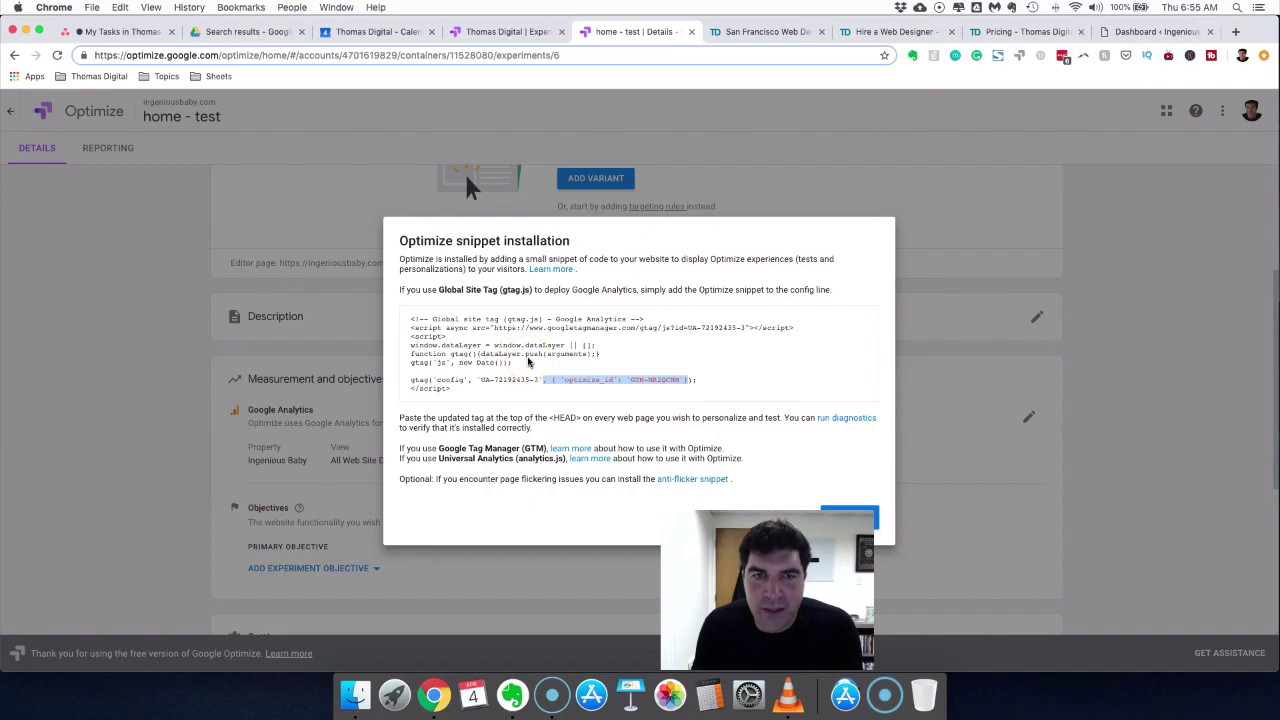
click(1126, 33)
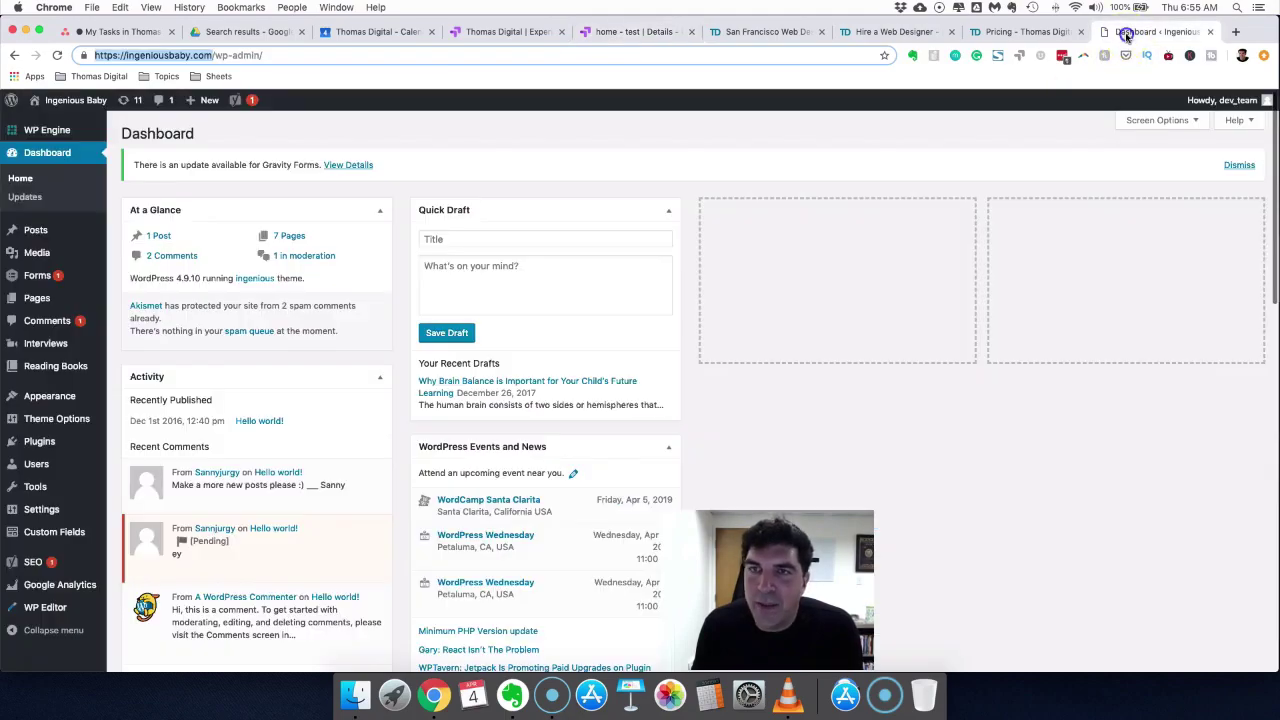
mouse_move(68, 436)
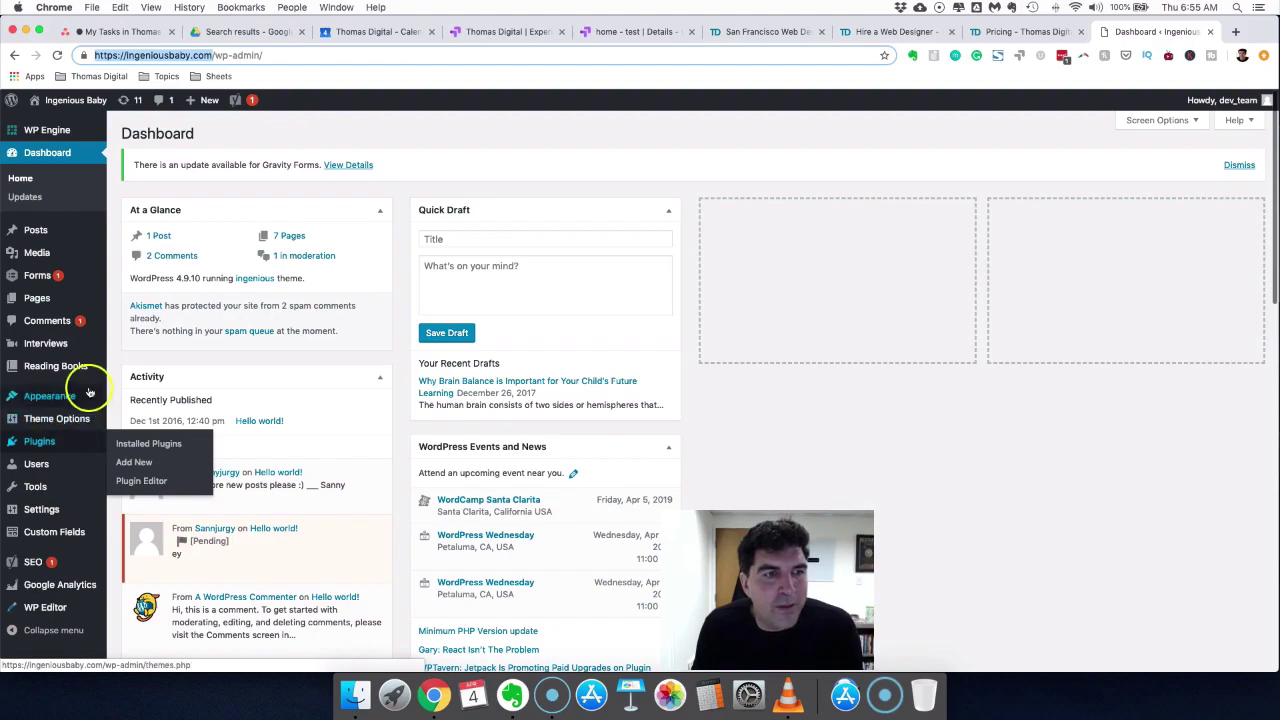
mouse_move(82, 398)
click(141, 500)
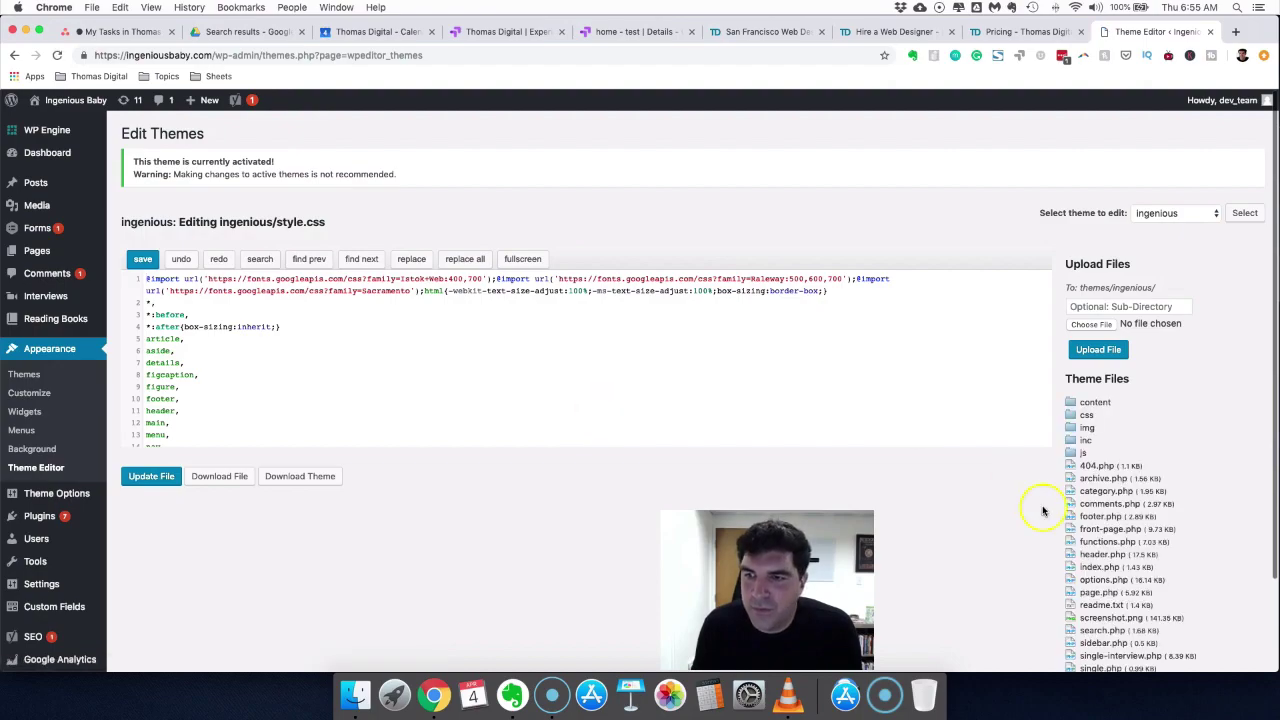
click(1106, 556)
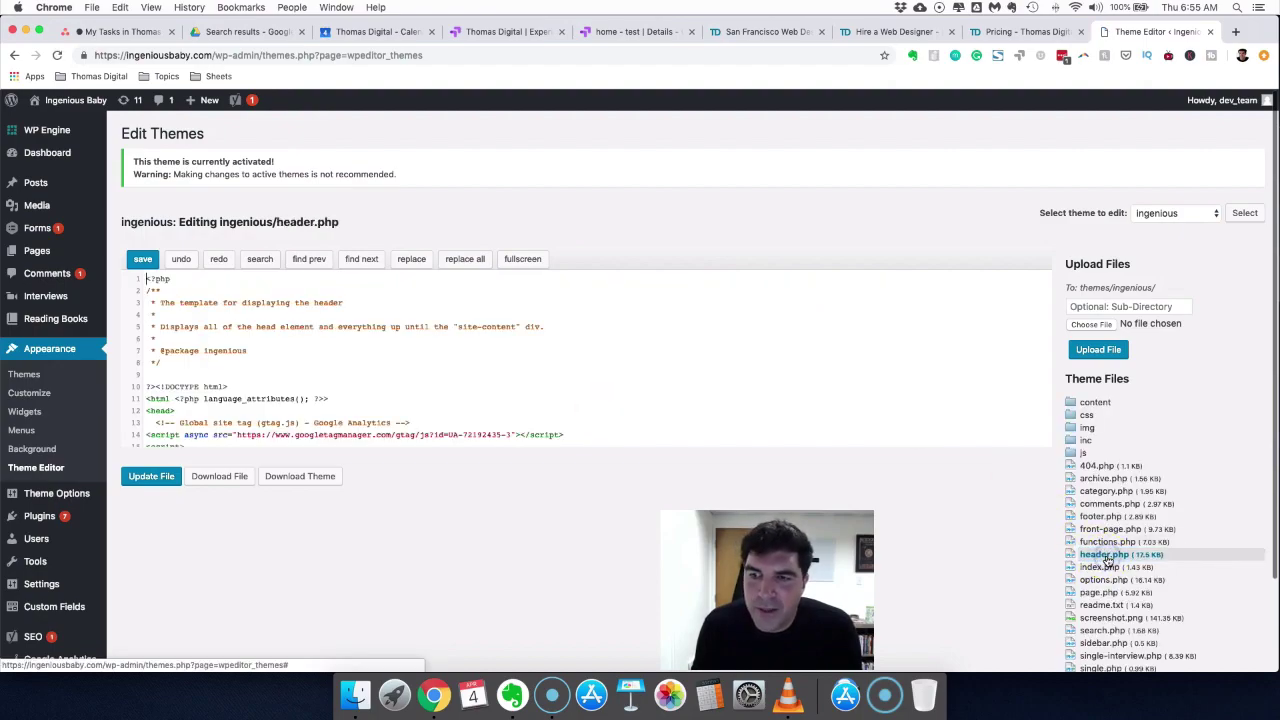
scroll(614, 363, down, 5)
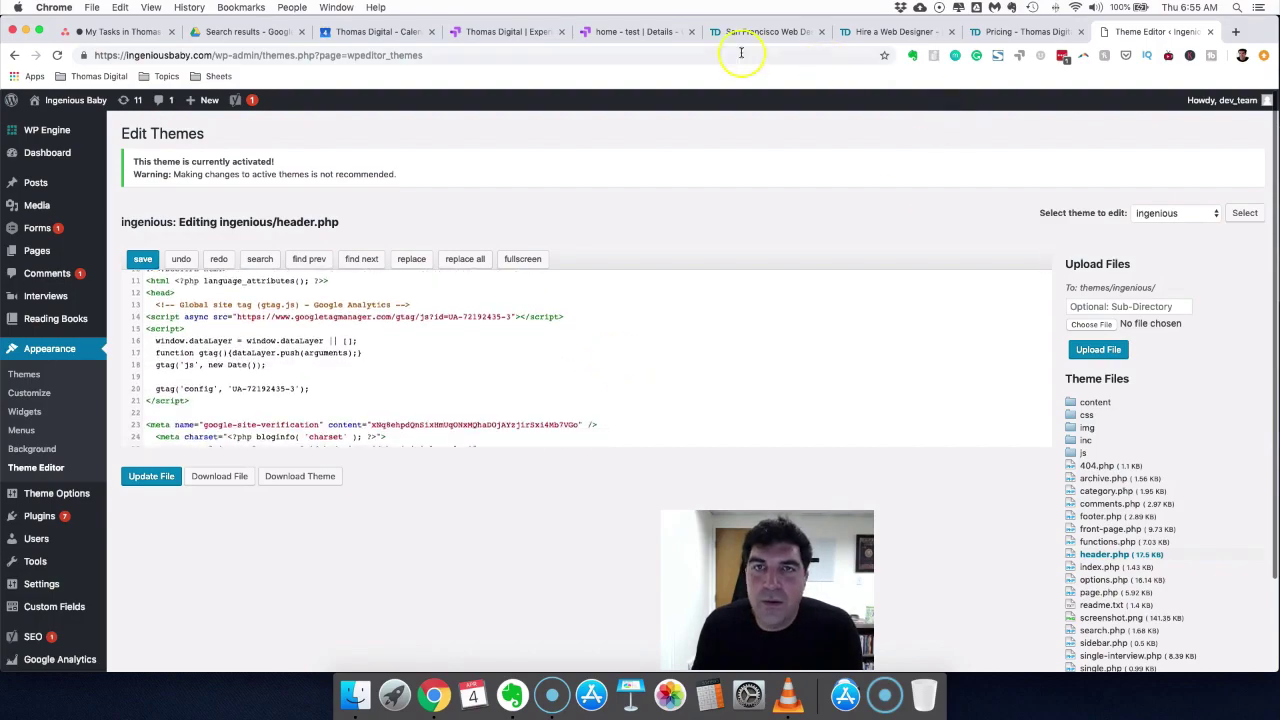
Copy the complete Global Site Tag code, including the optimize_id parameter, from the Optimize snippet installation instructions
click(633, 34)
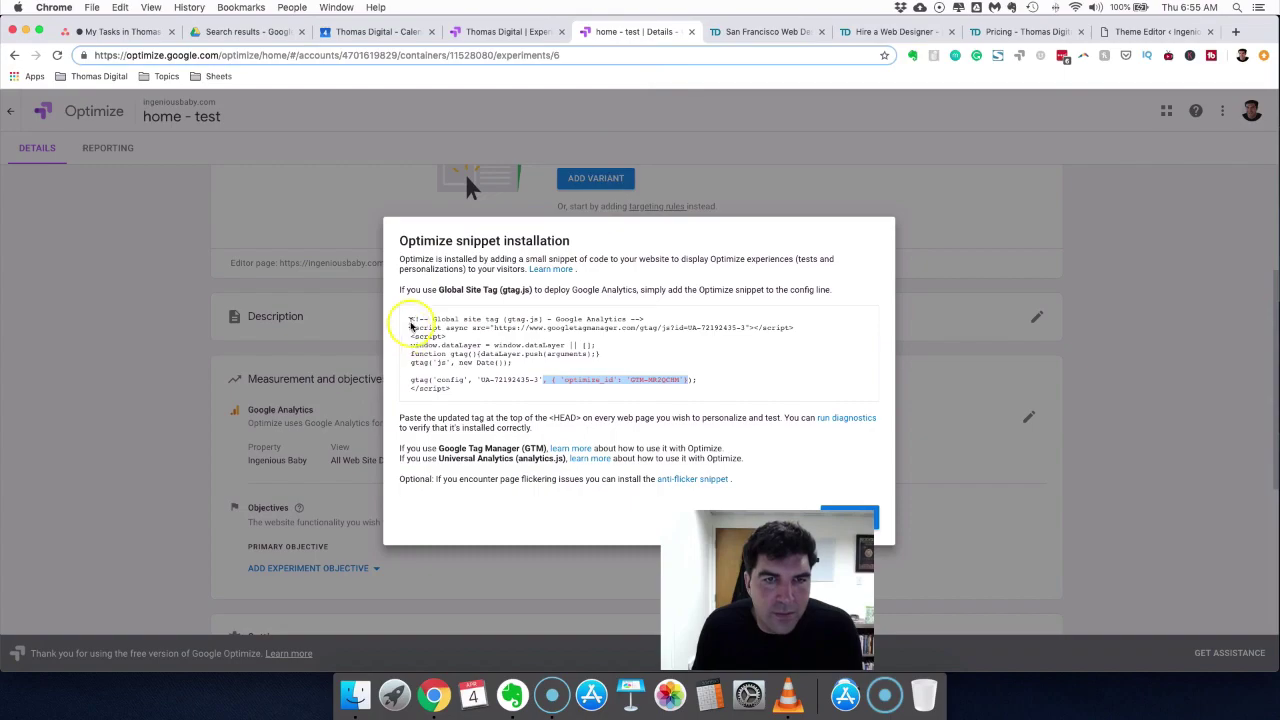
drag(411, 318, 455, 390)
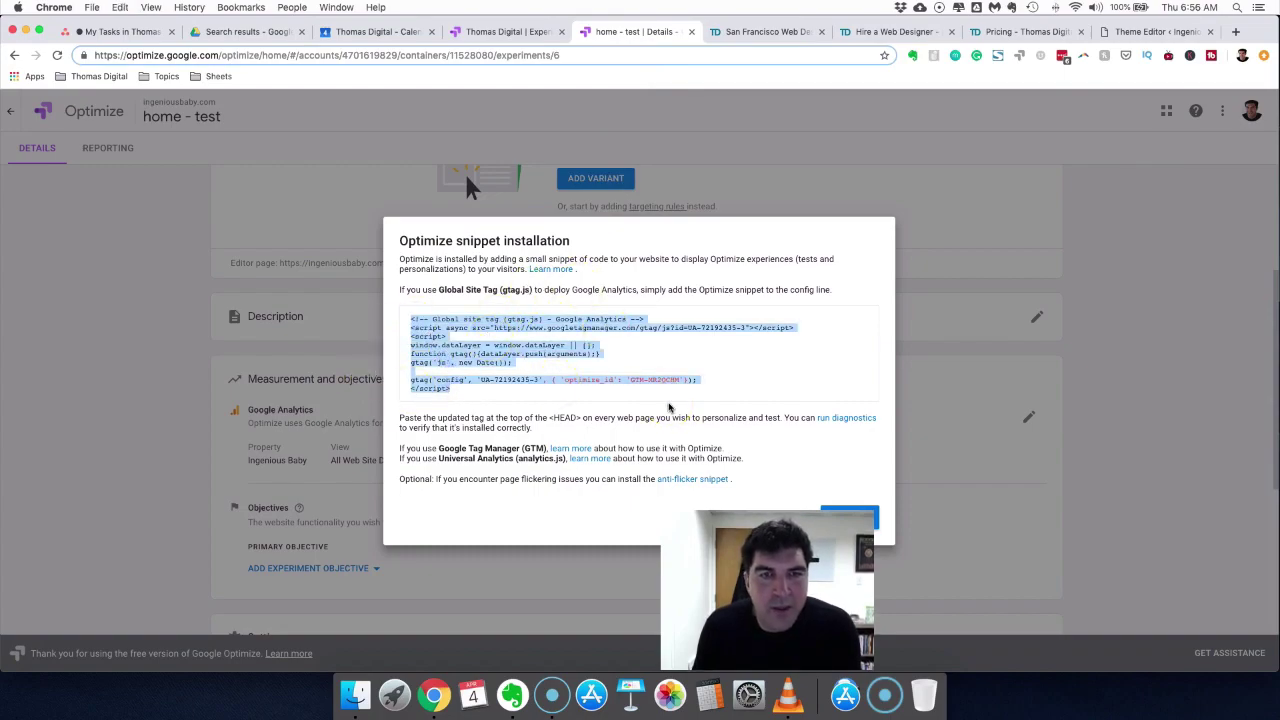
click(1152, 31)
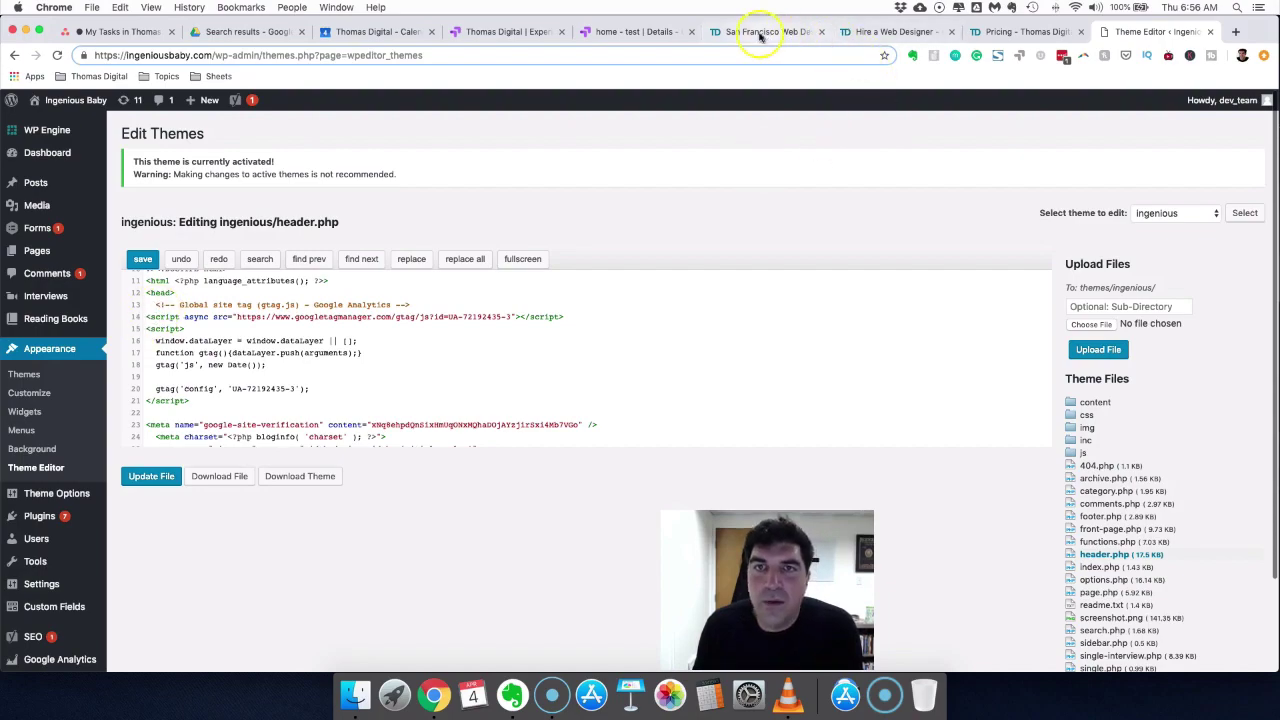
click(631, 35)
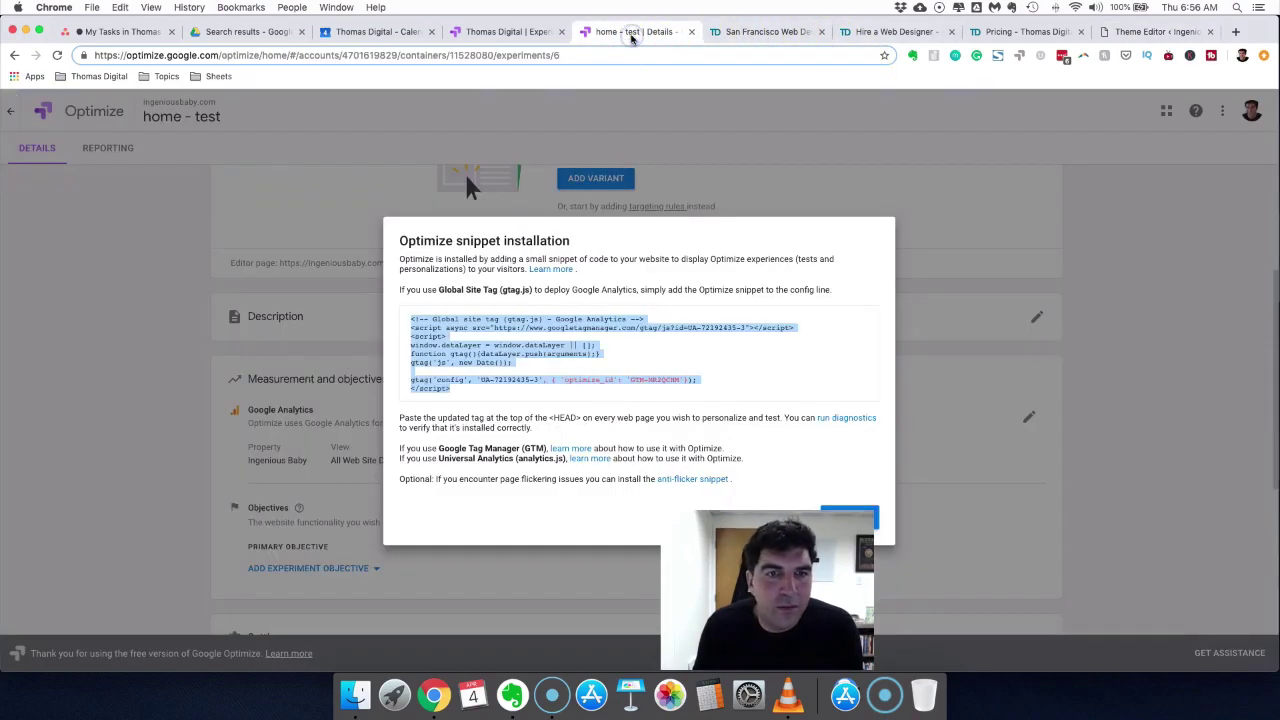
Replace the existing Google Analytics tag in header.php with the copied Optimize snippet and update the file
click(1116, 32)
drag(147, 304, 224, 401)
key(BackSpace)
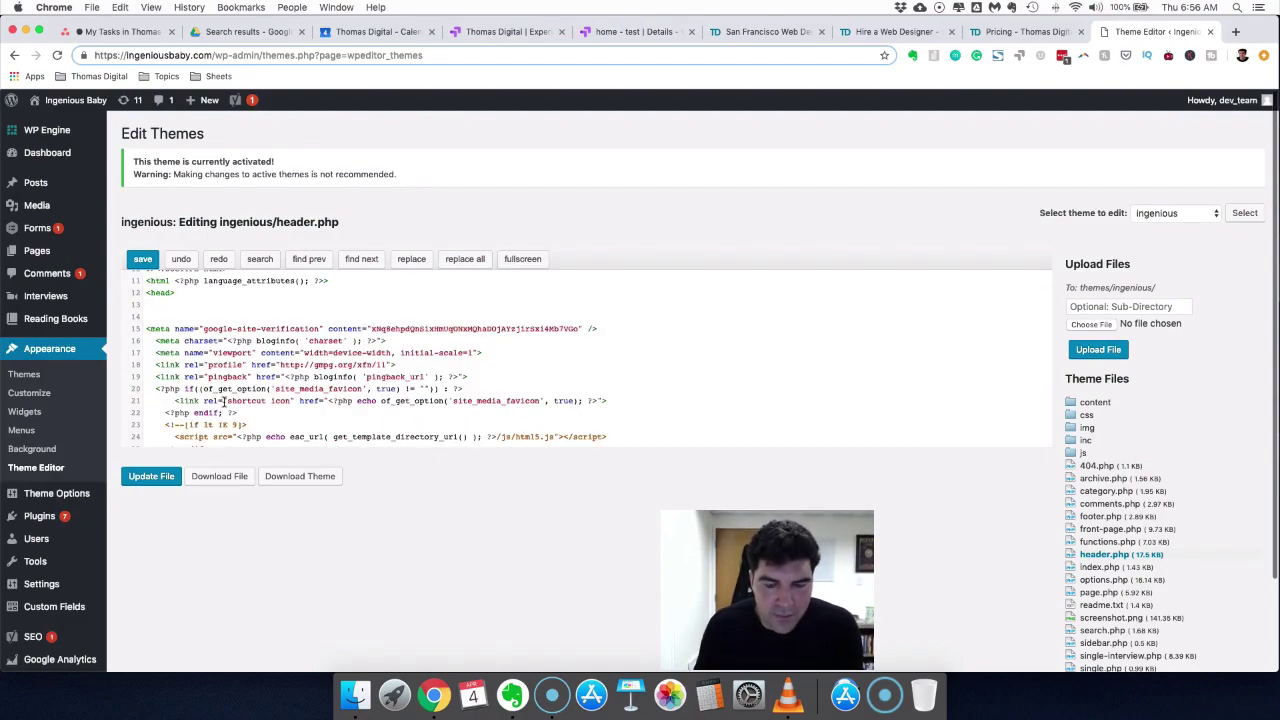
text(<!-- Global site tag (gtag.js) - Google Analytics --> <script async src="https://www.googletagmanager.com/gtag/js?id=UA-72192435-3"></script> <script> window.dataLayer = window.dataLayer || []; function gtag(){dataLayer.push(arguments);} gtag('js', new Date());  gtag('config', 'UA-72192435-3', { 'optimize_id': 'GTM-MR2QCHM'}); </script>)
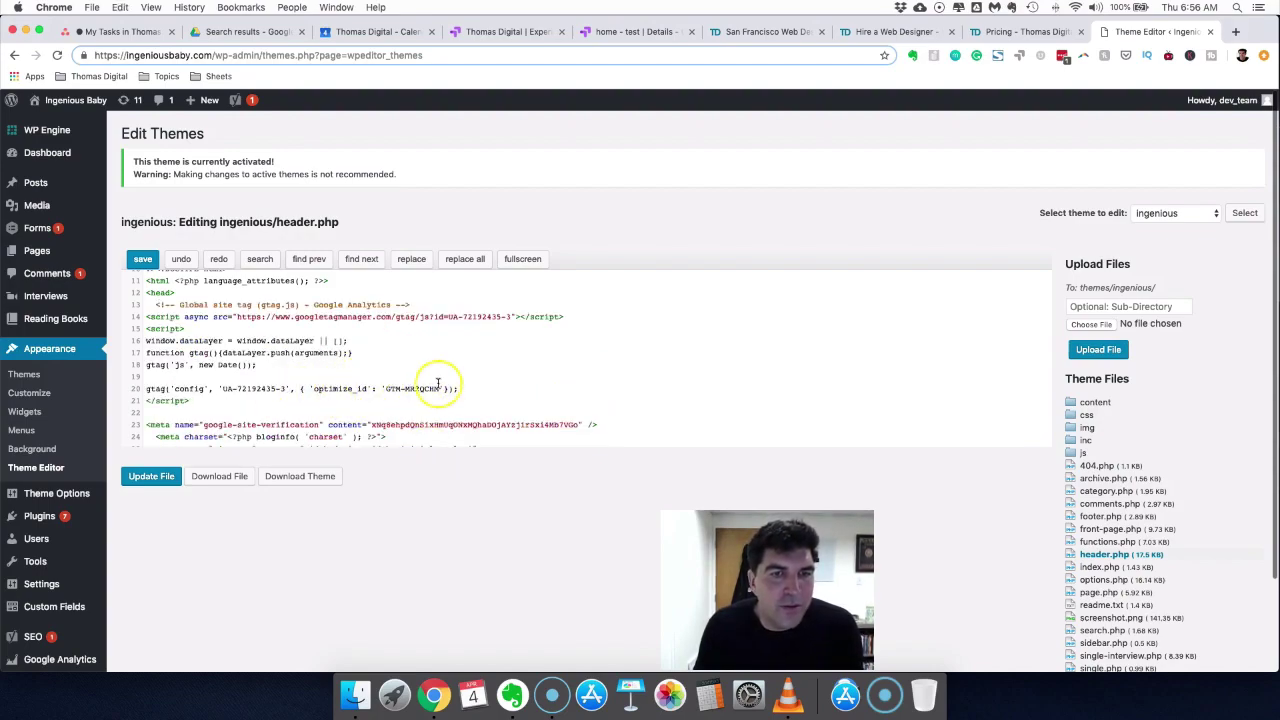
click(163, 476)
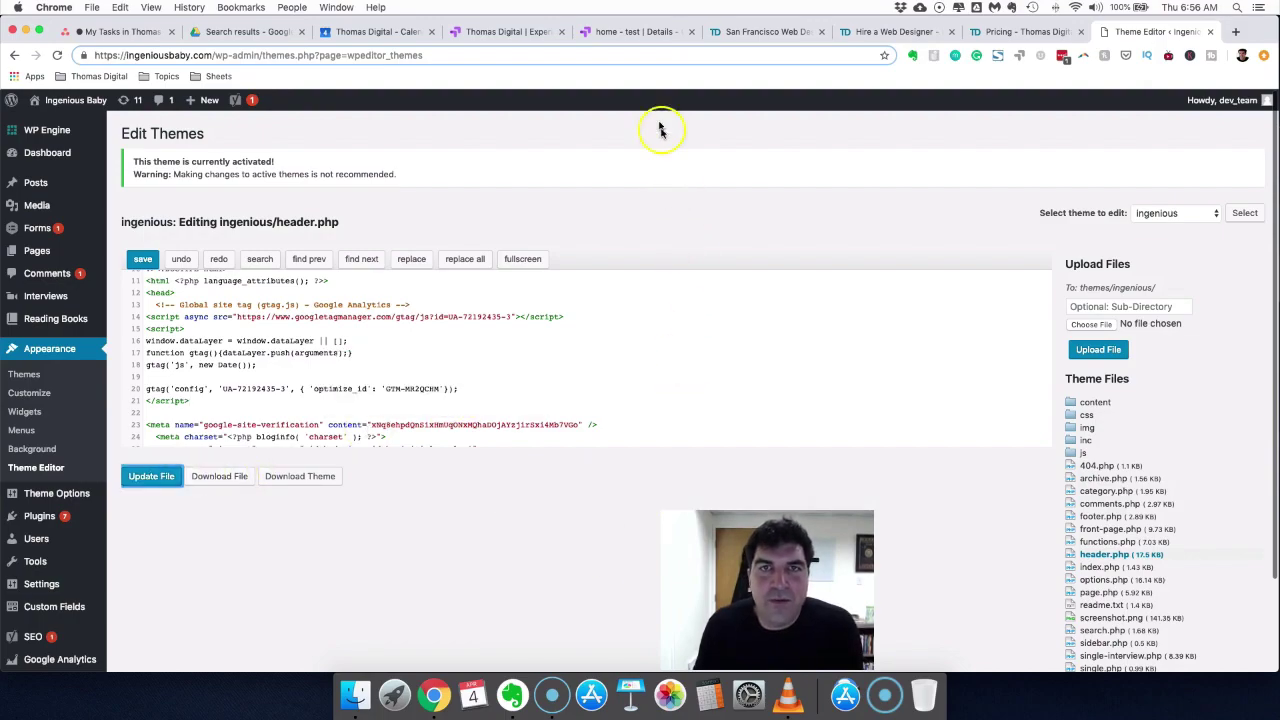
Close the snippet installation instructions in Optimize and review the experience's variants, measurement, objectives and settings sections
click(650, 29)
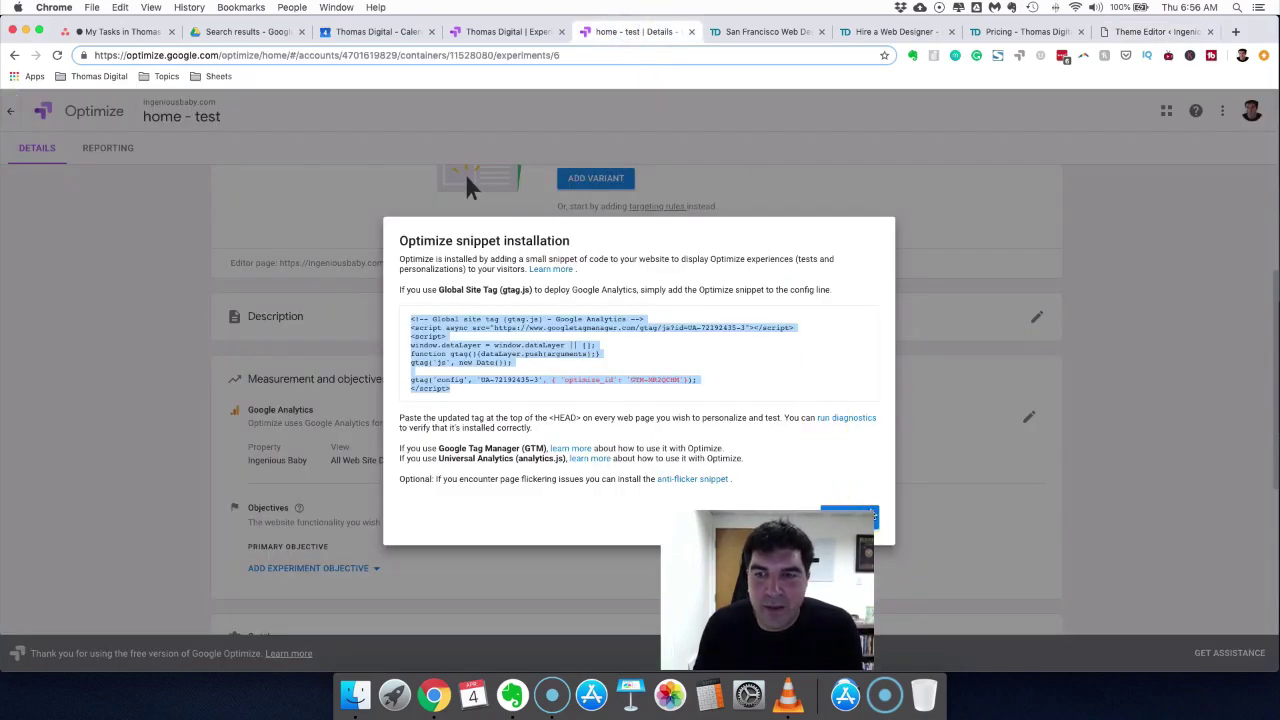
click(853, 517)
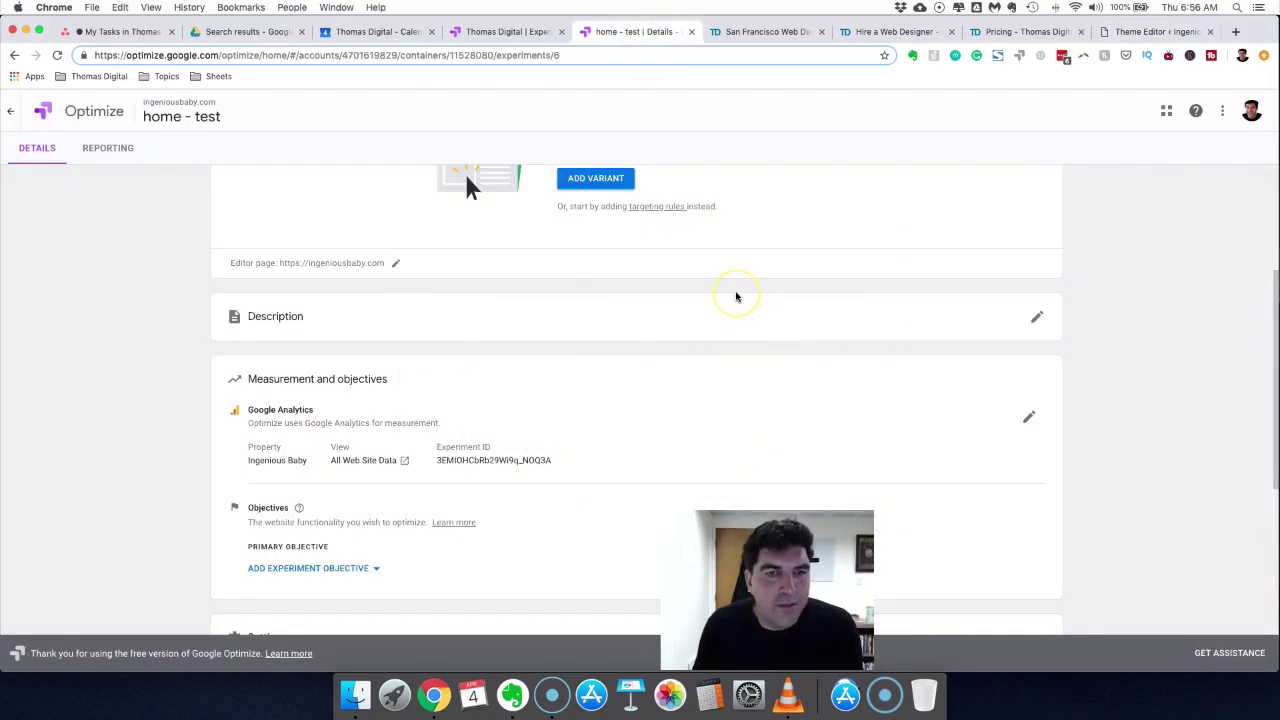
scroll(736, 296, down, 5)
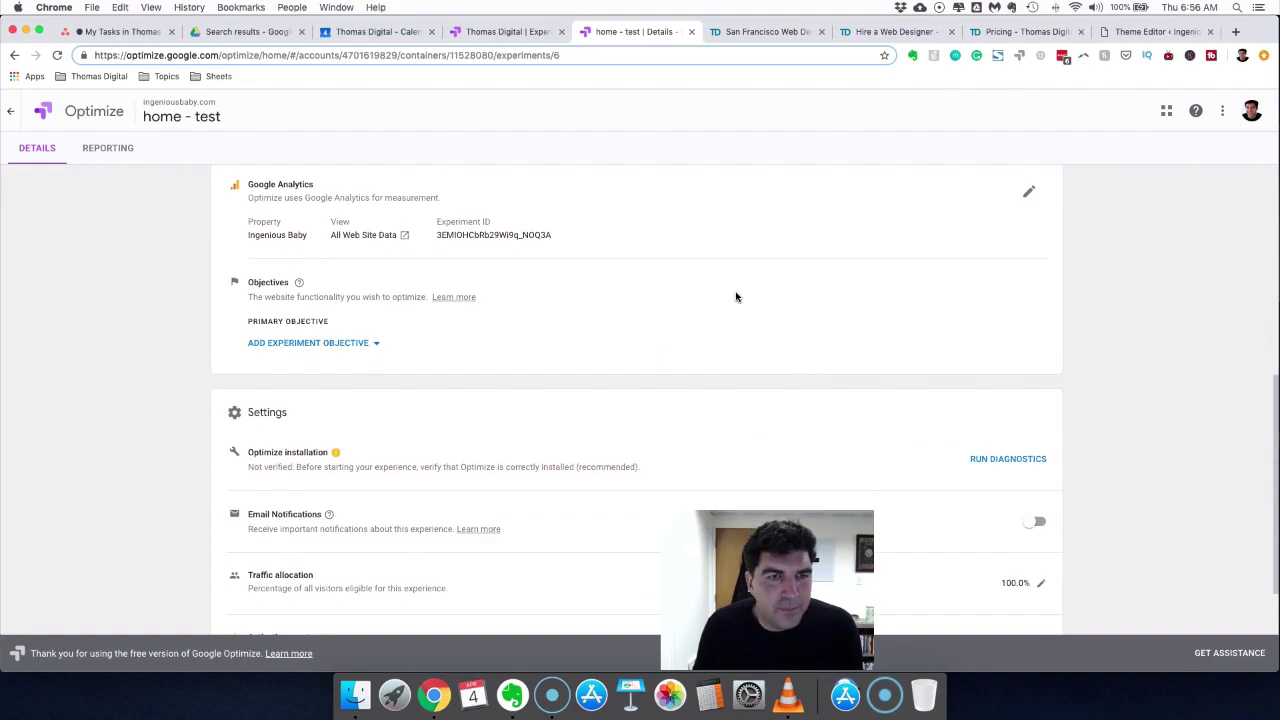
scroll(736, 296, down, 2)
scroll(736, 296, up, 6)
scroll(736, 296, down, 3)
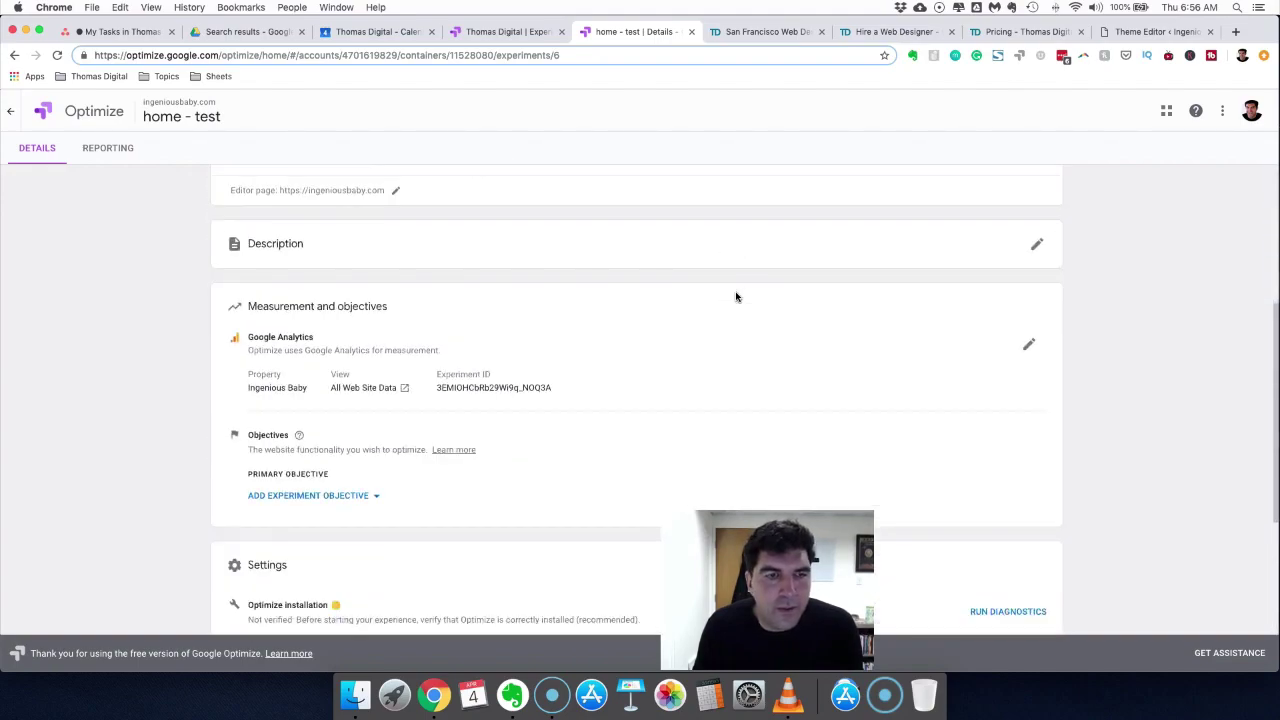
scroll(736, 296, down, 1)
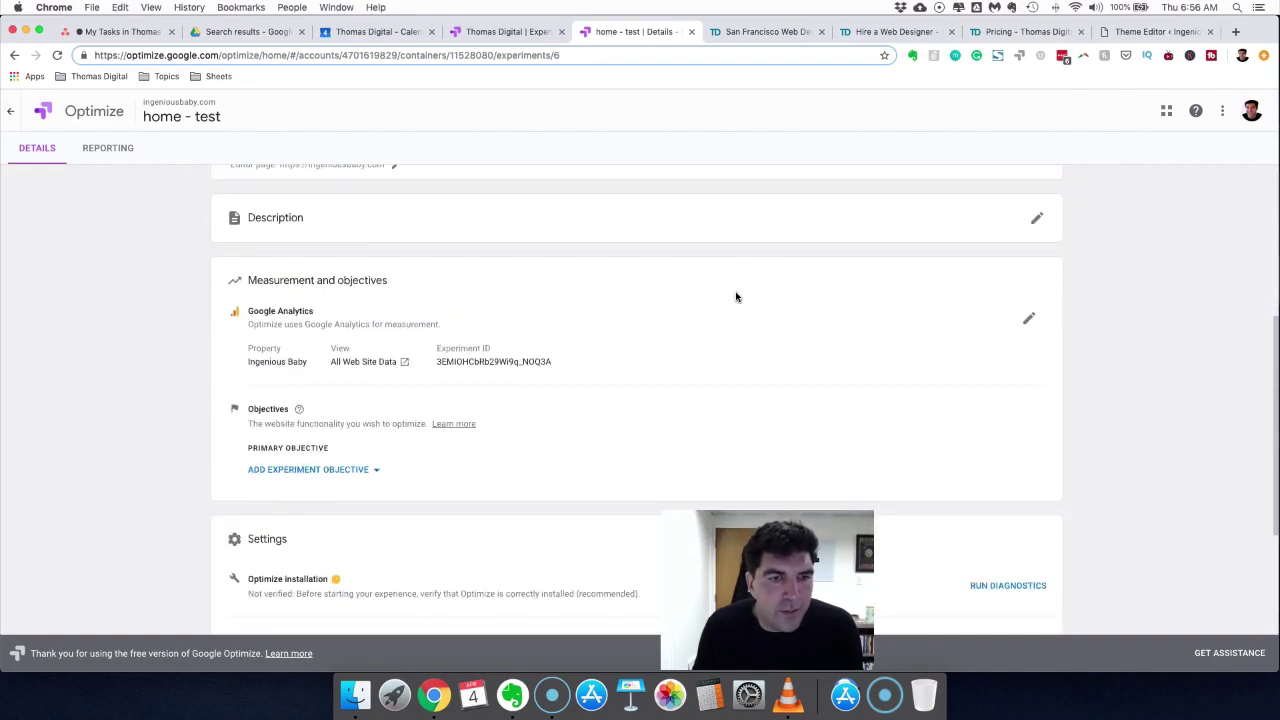
scroll(736, 296, down, 5)
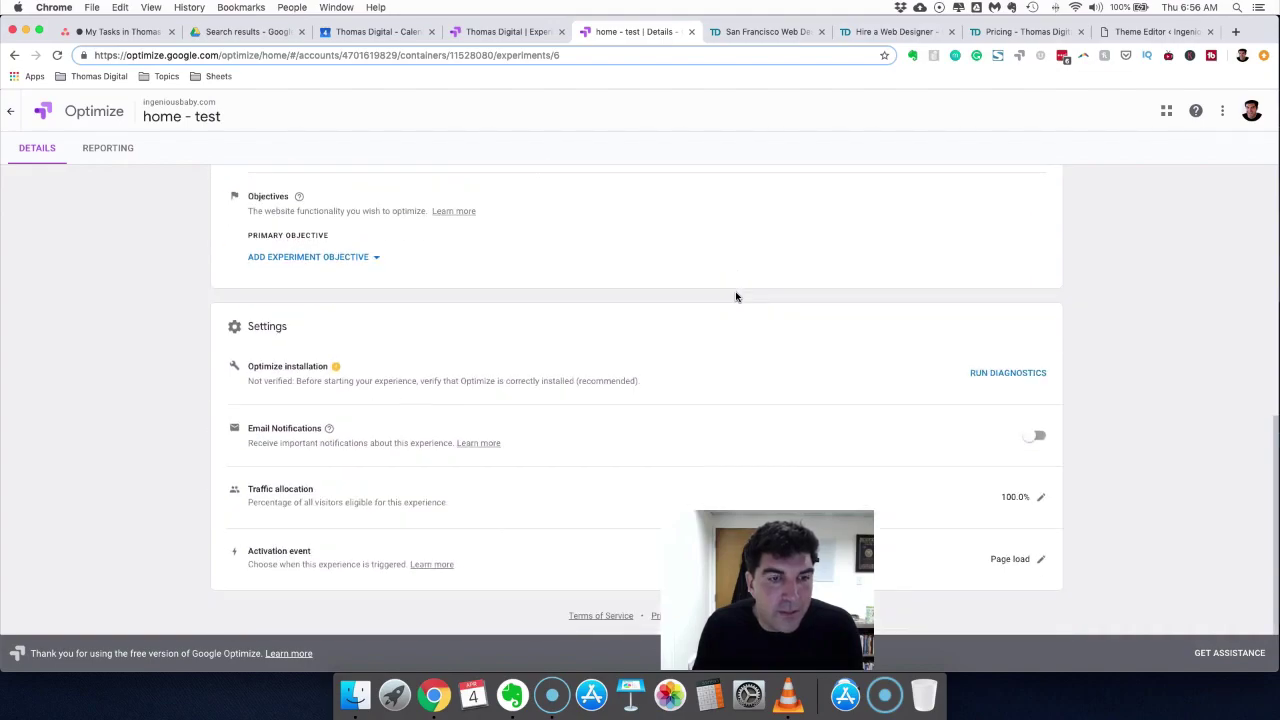
scroll(736, 296, up, 10)
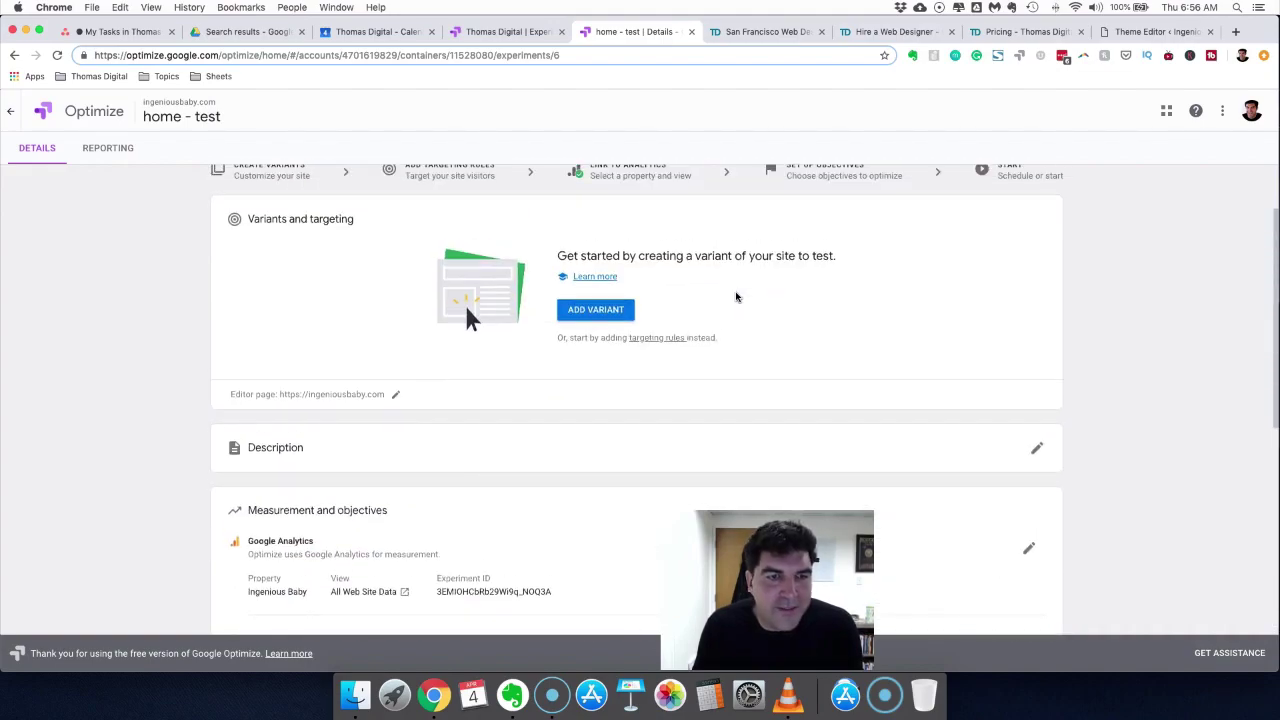
scroll(736, 296, down, 10)
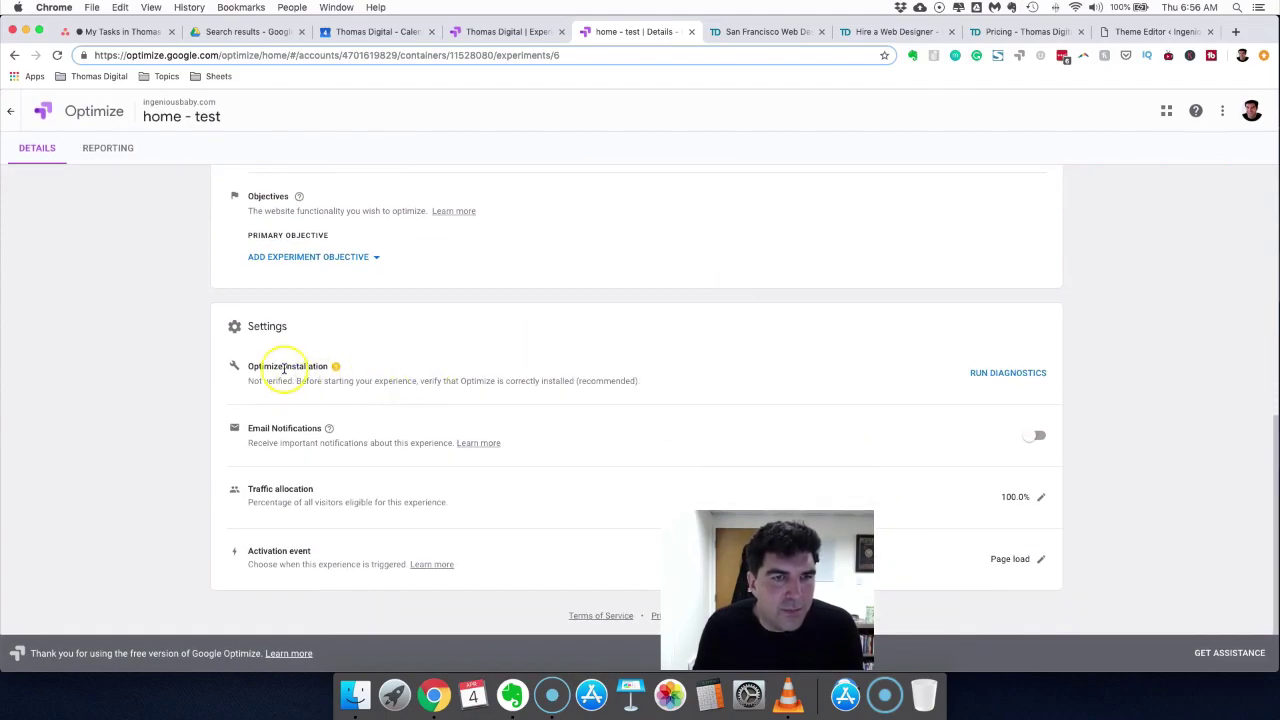
Check the available ways to add a primary experiment objective, leaving it unset, and return to the experience's setup overview
scroll(339, 502, up, 2)
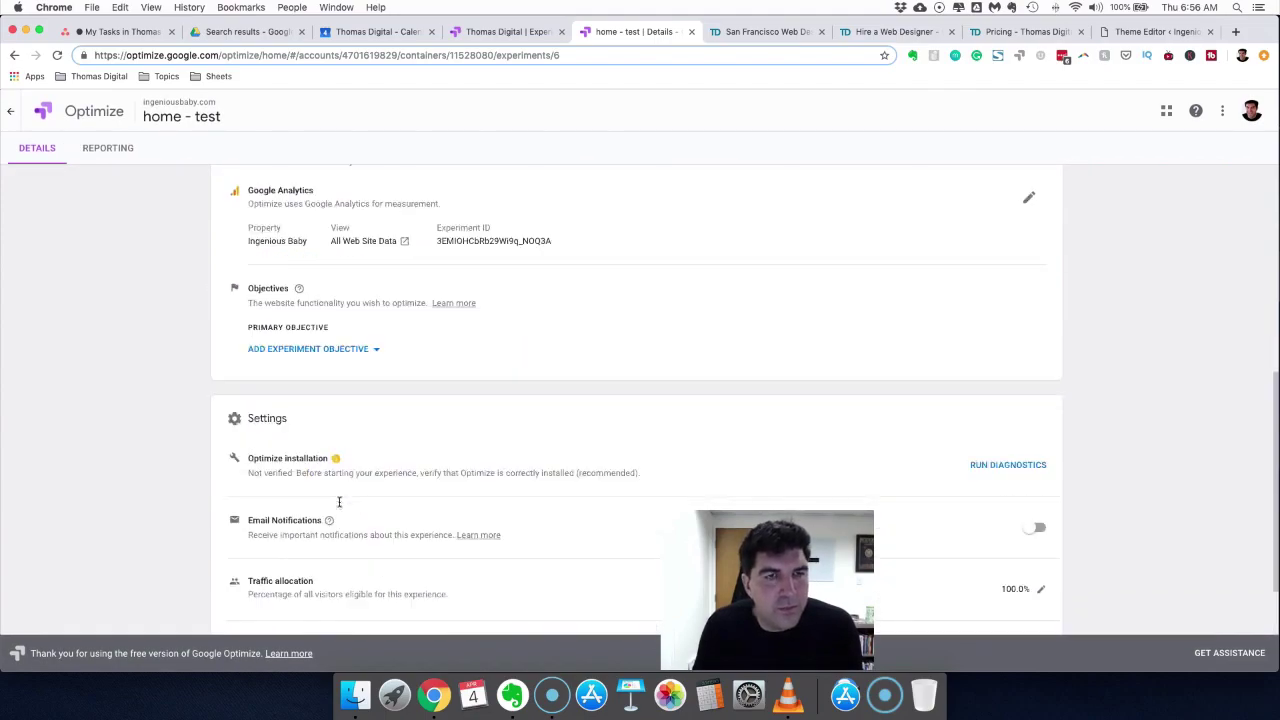
scroll(339, 502, up, 4)
click(362, 512)
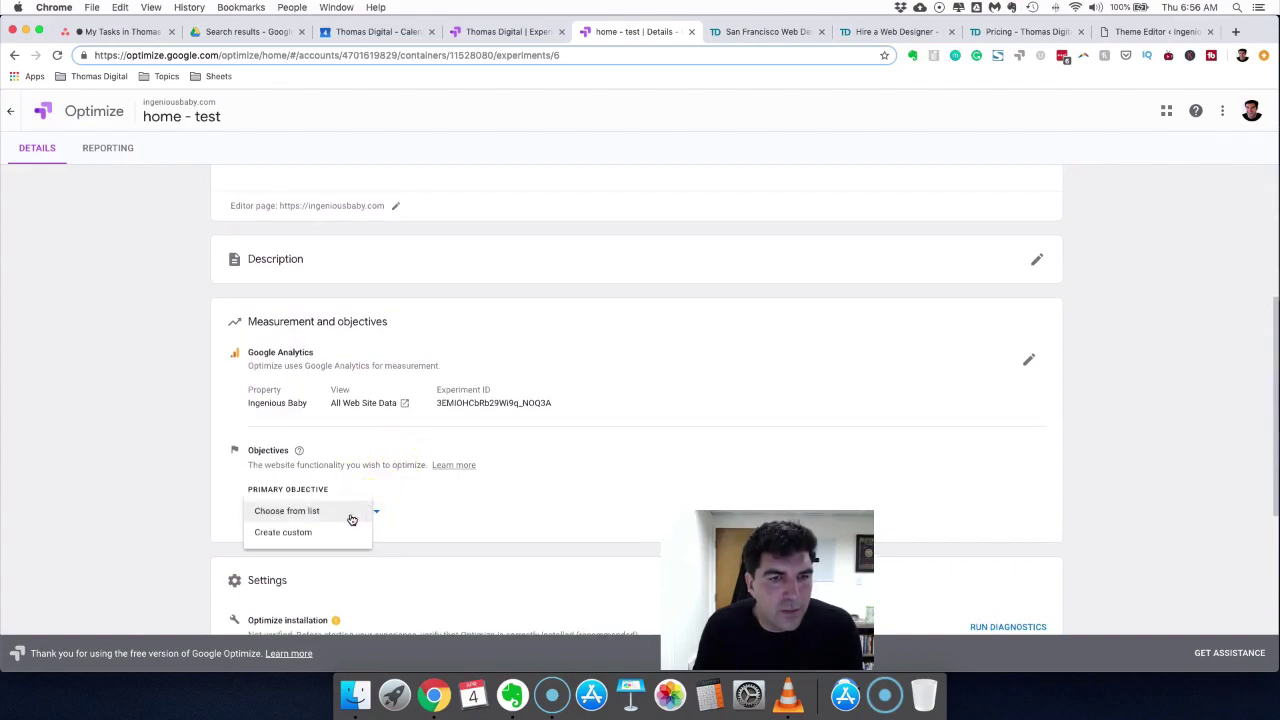
click(527, 478)
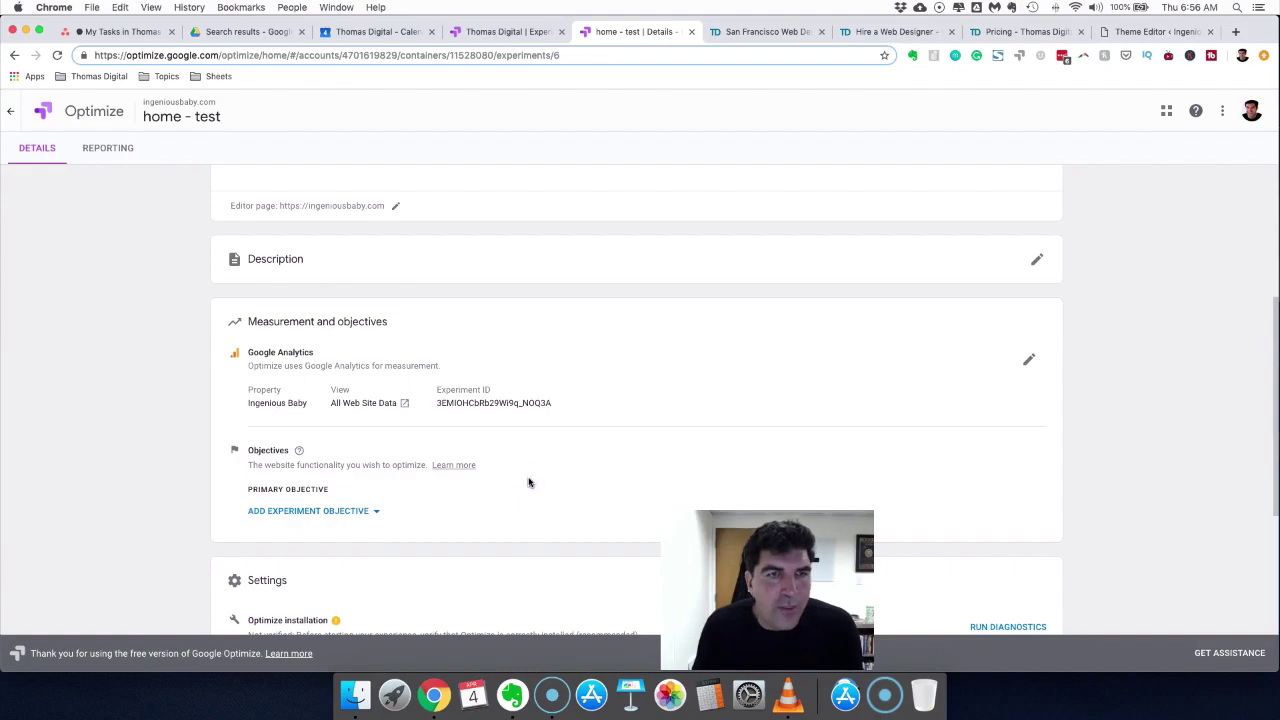
scroll(529, 483, up, 7)
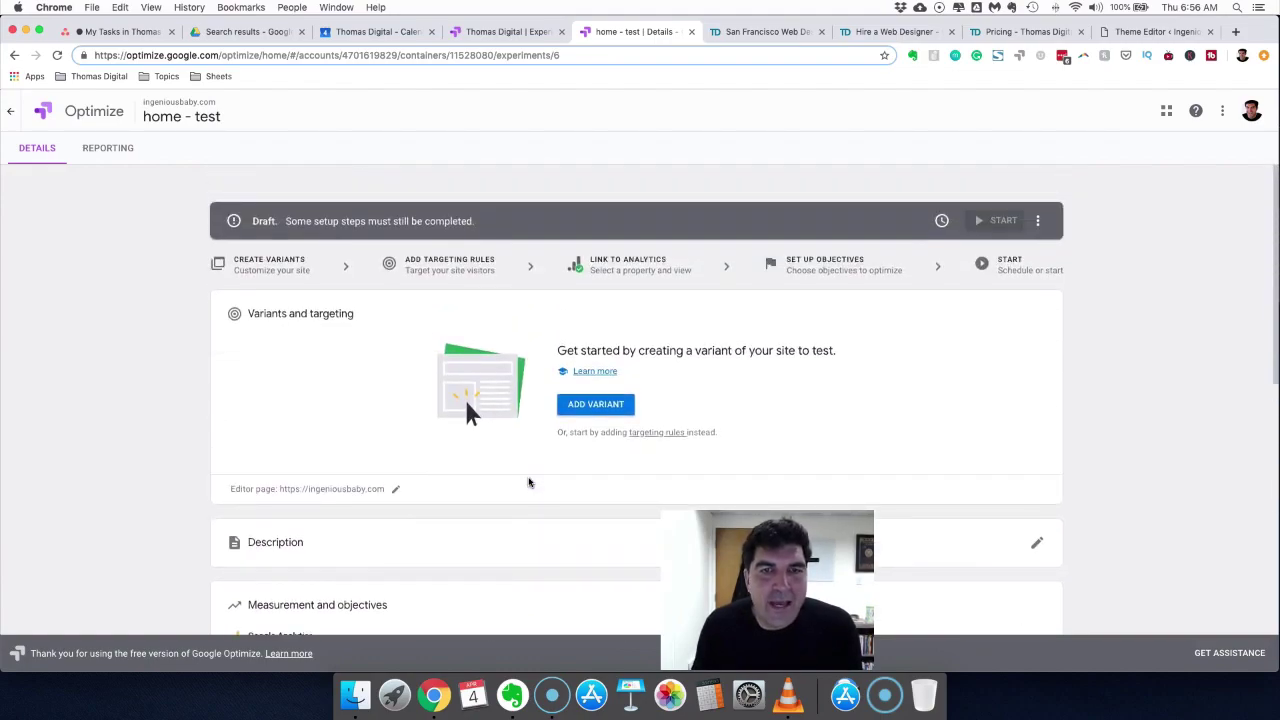
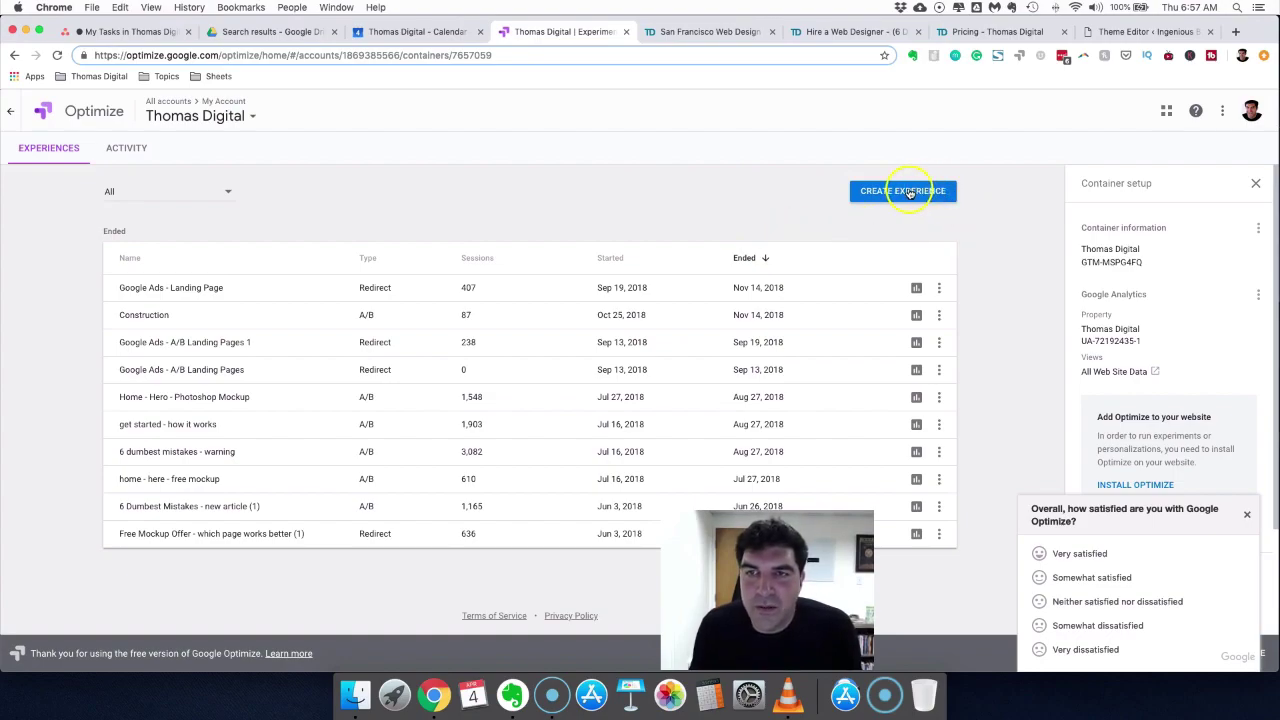
Create an A/B test experience named "home - hero - photoshop" with the thomasdigital.com/industries/construction-web-design/ editor page
click(909, 193)
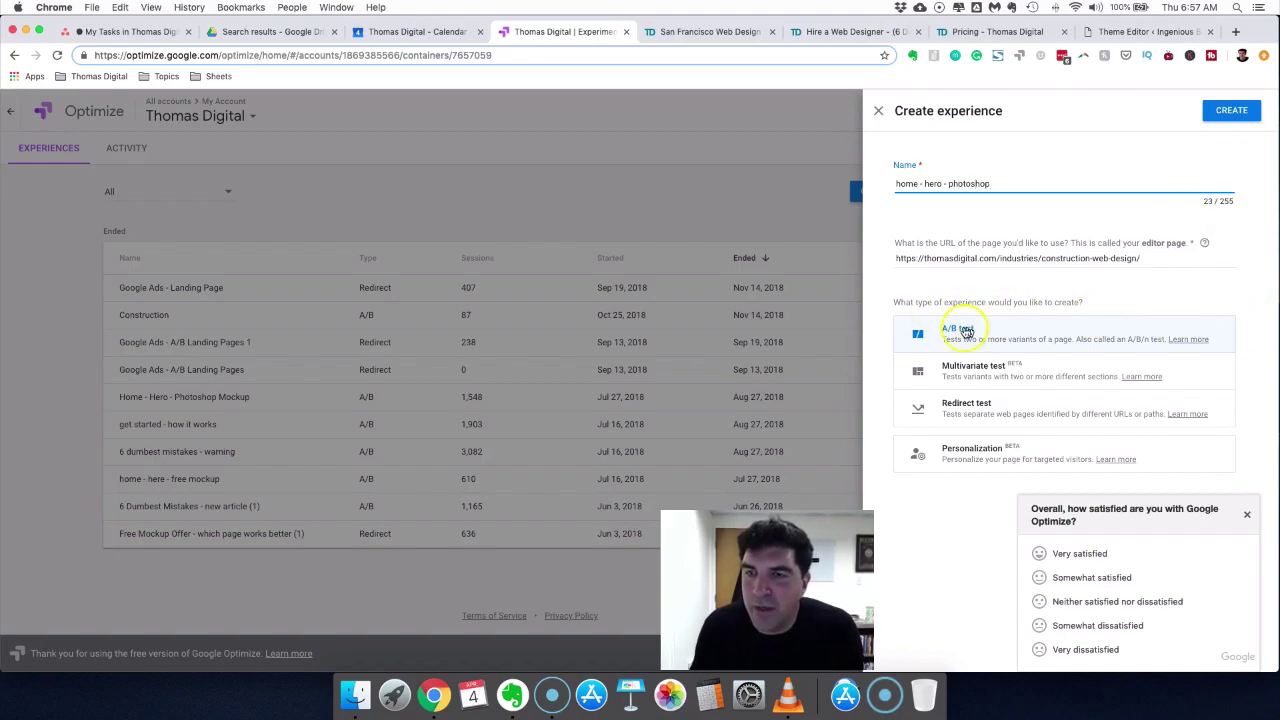
click(1212, 112)
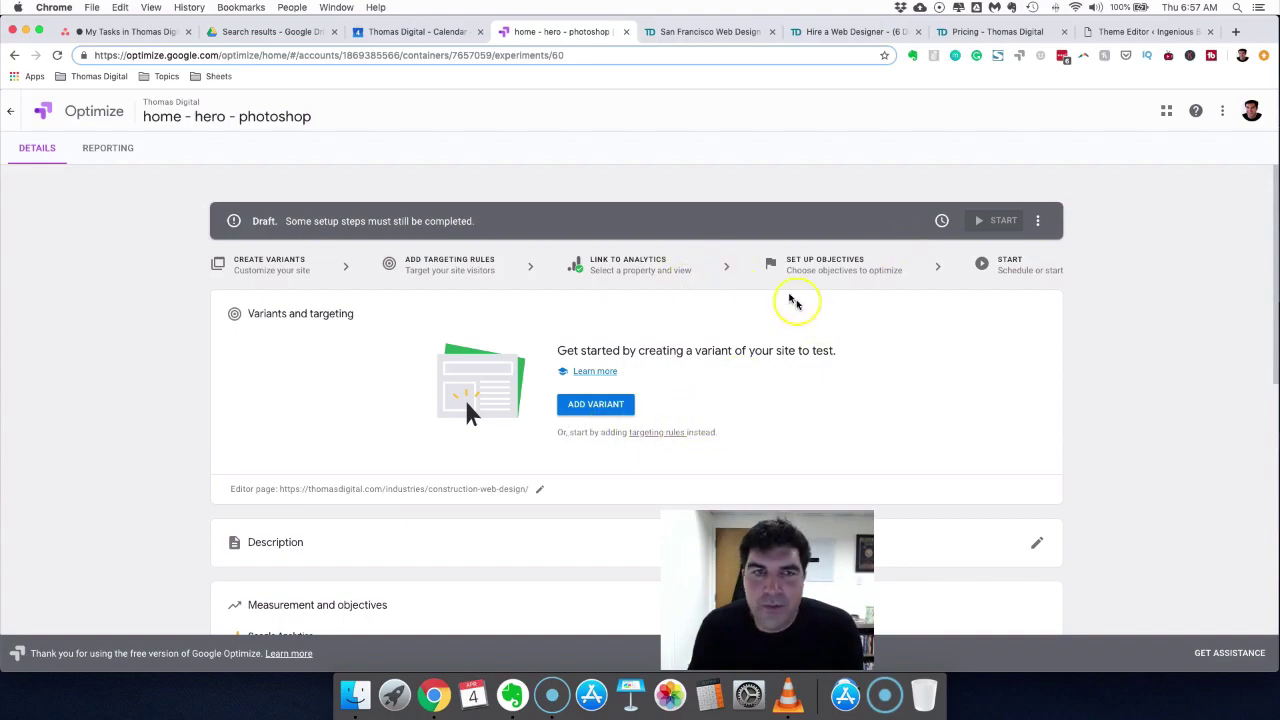
click(585, 405)
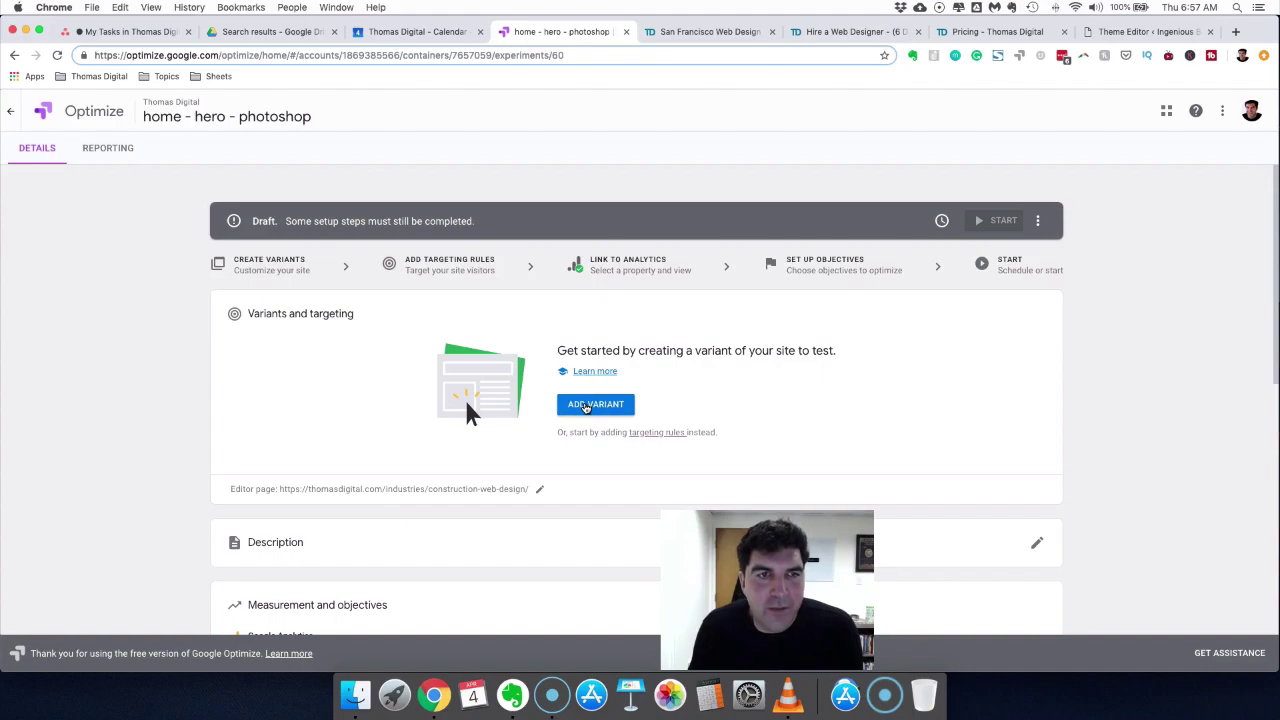
click(687, 115)
click(705, 30)
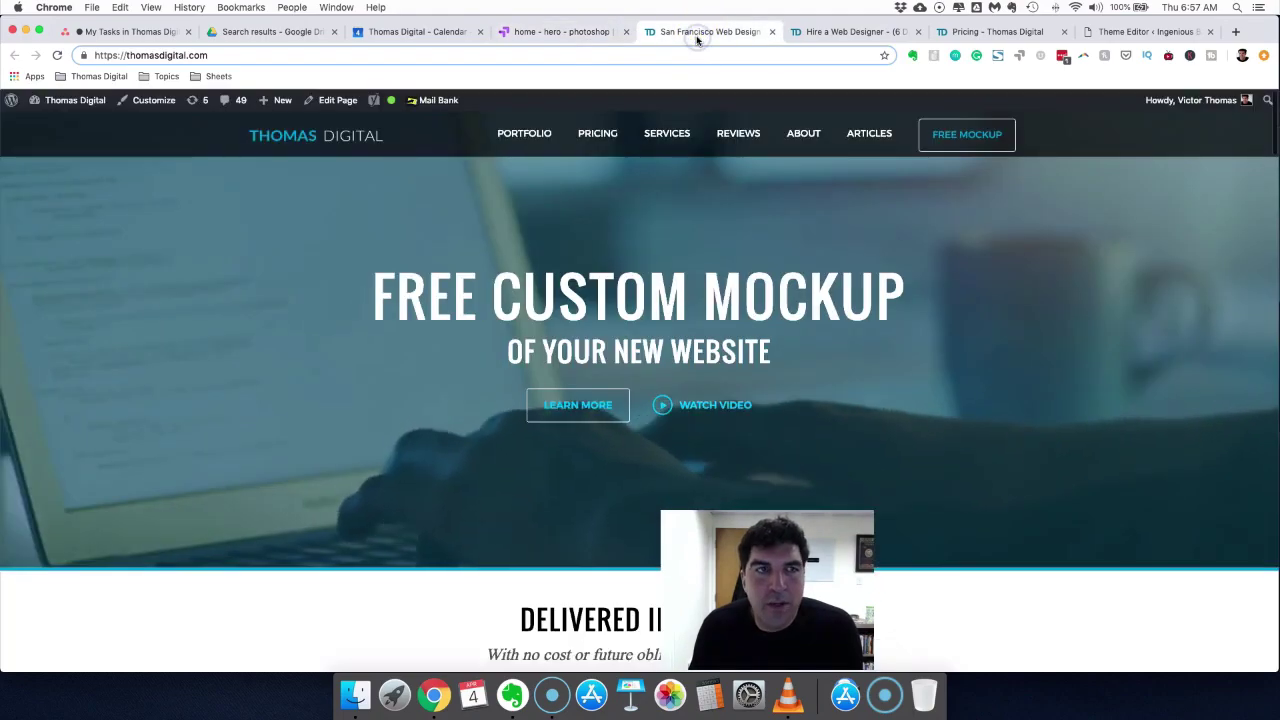
click(585, 33)
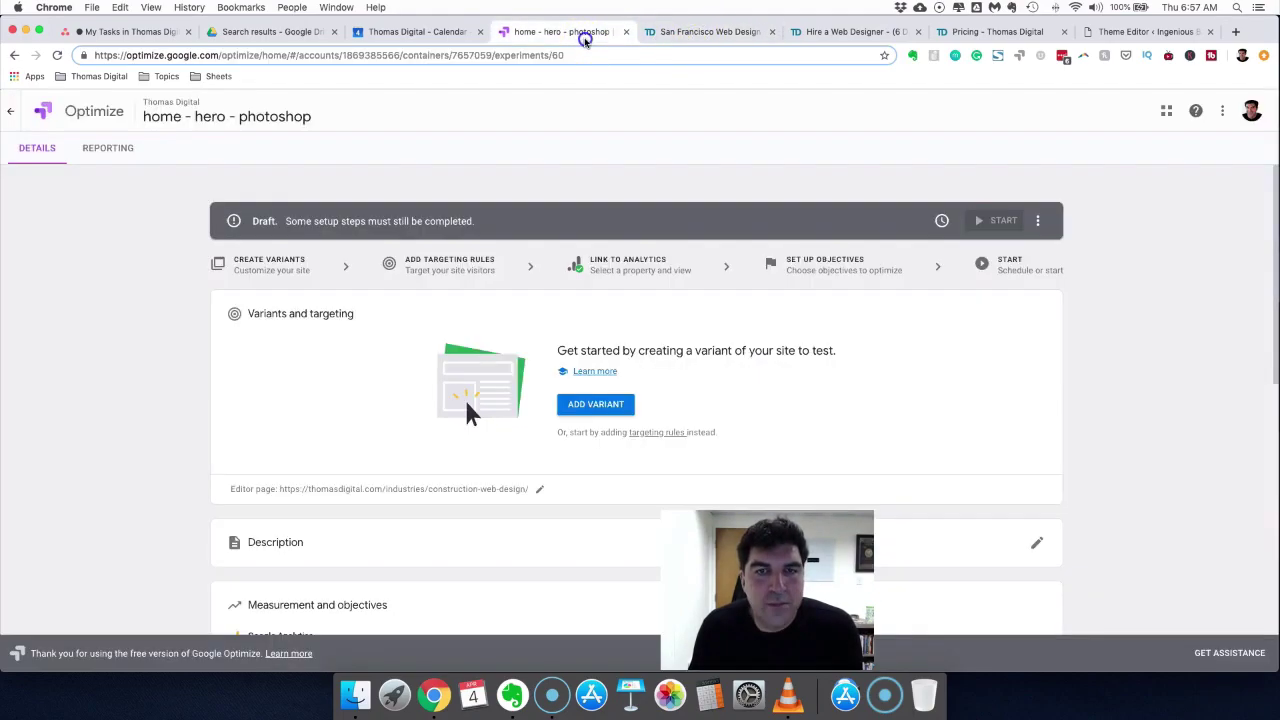
scroll(773, 347, down, 2)
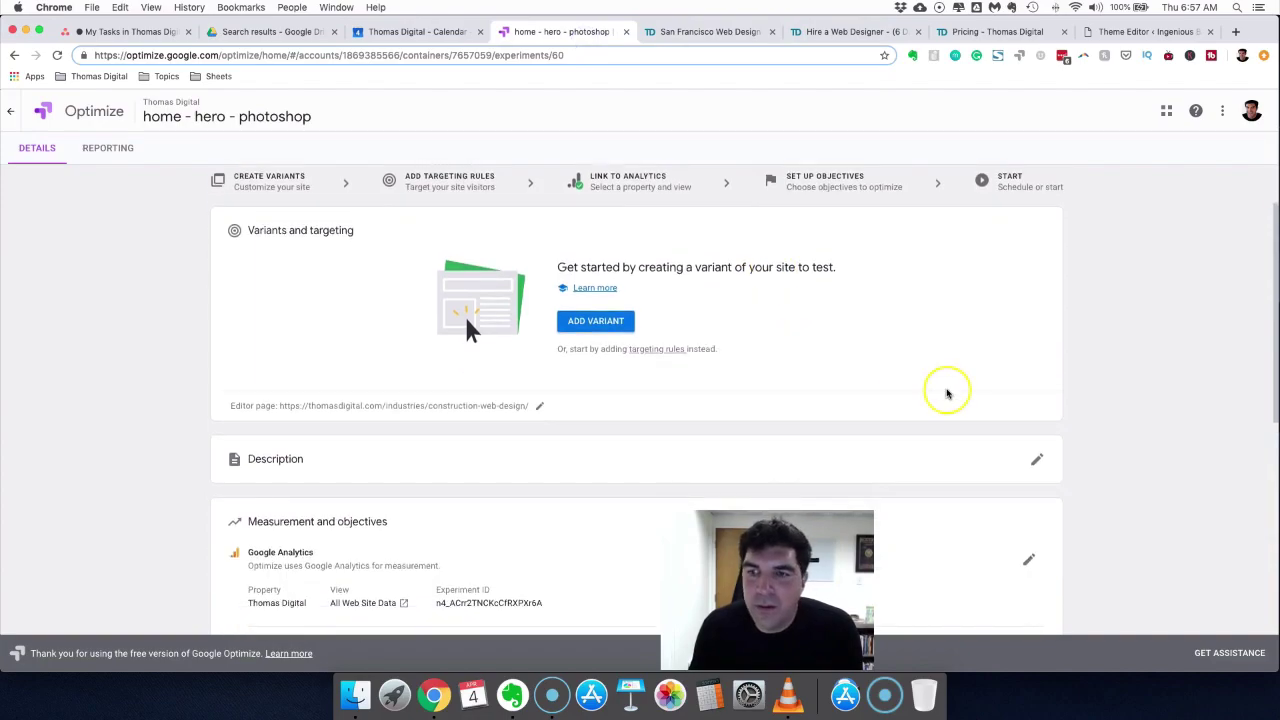
scroll(947, 393, down, 4)
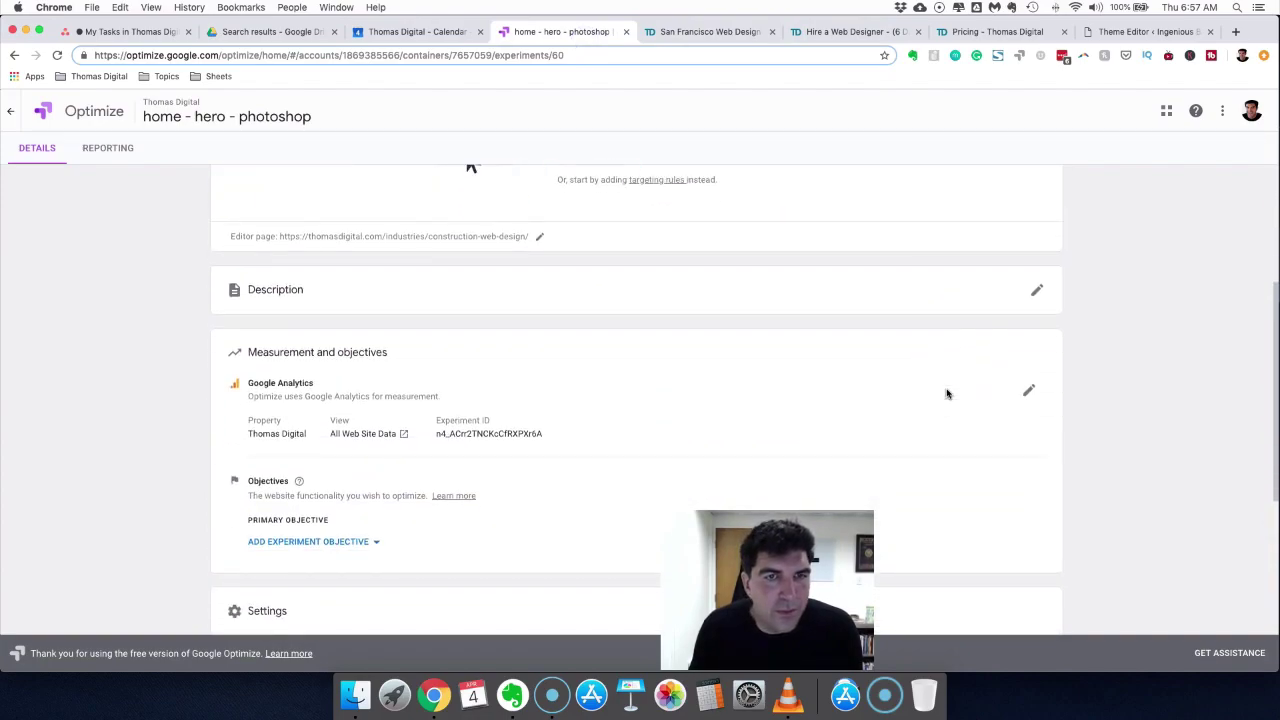
click(536, 234)
mouse_move(950, 181)
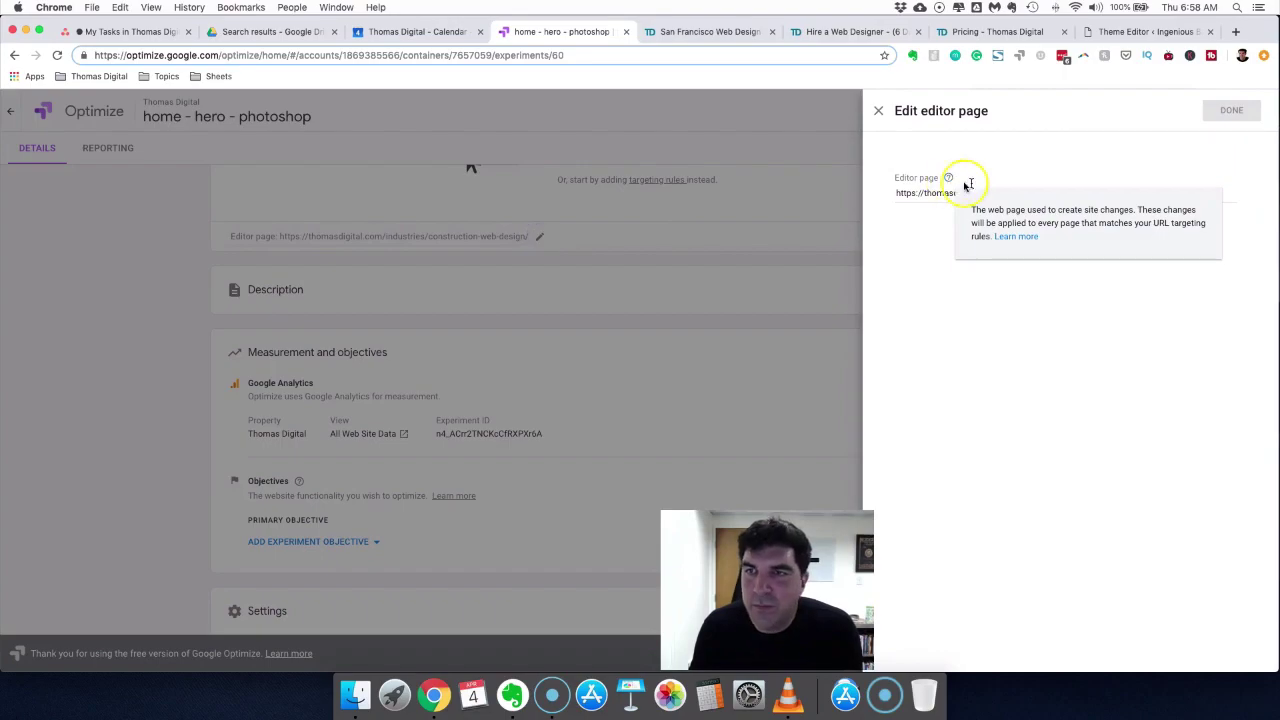
click(1010, 160)
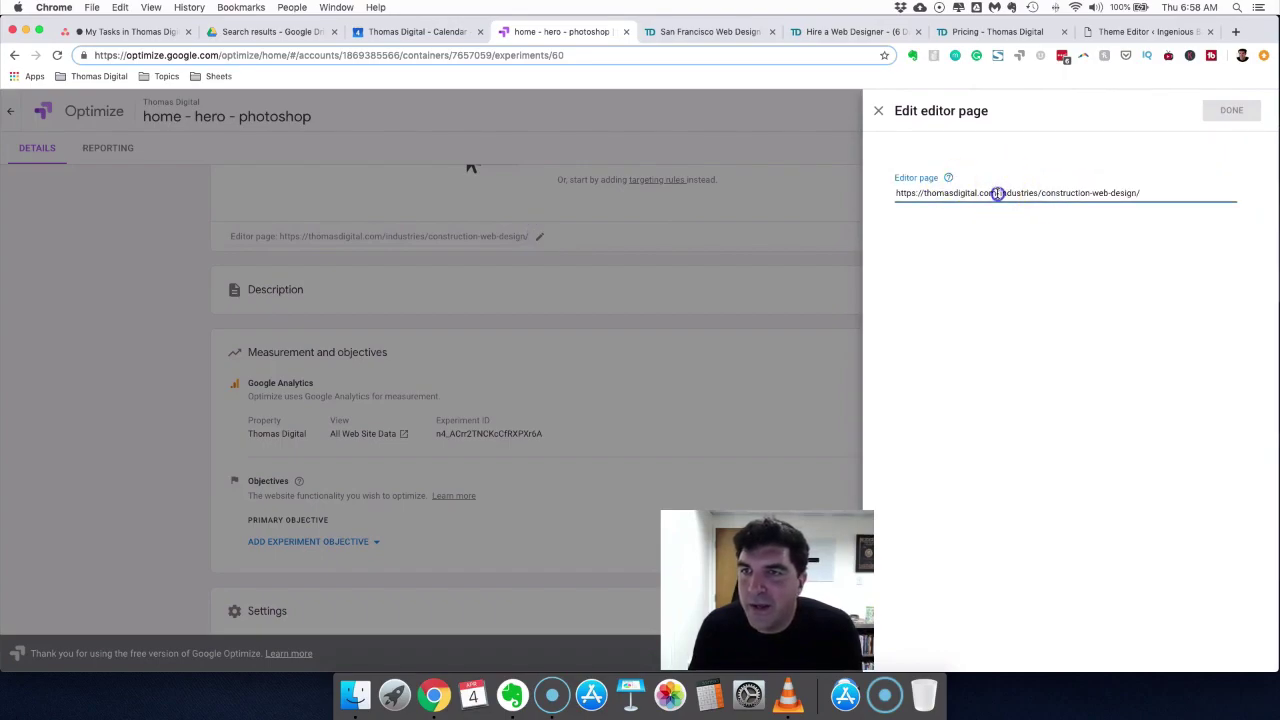
key(BackSpace)
click(1226, 110)
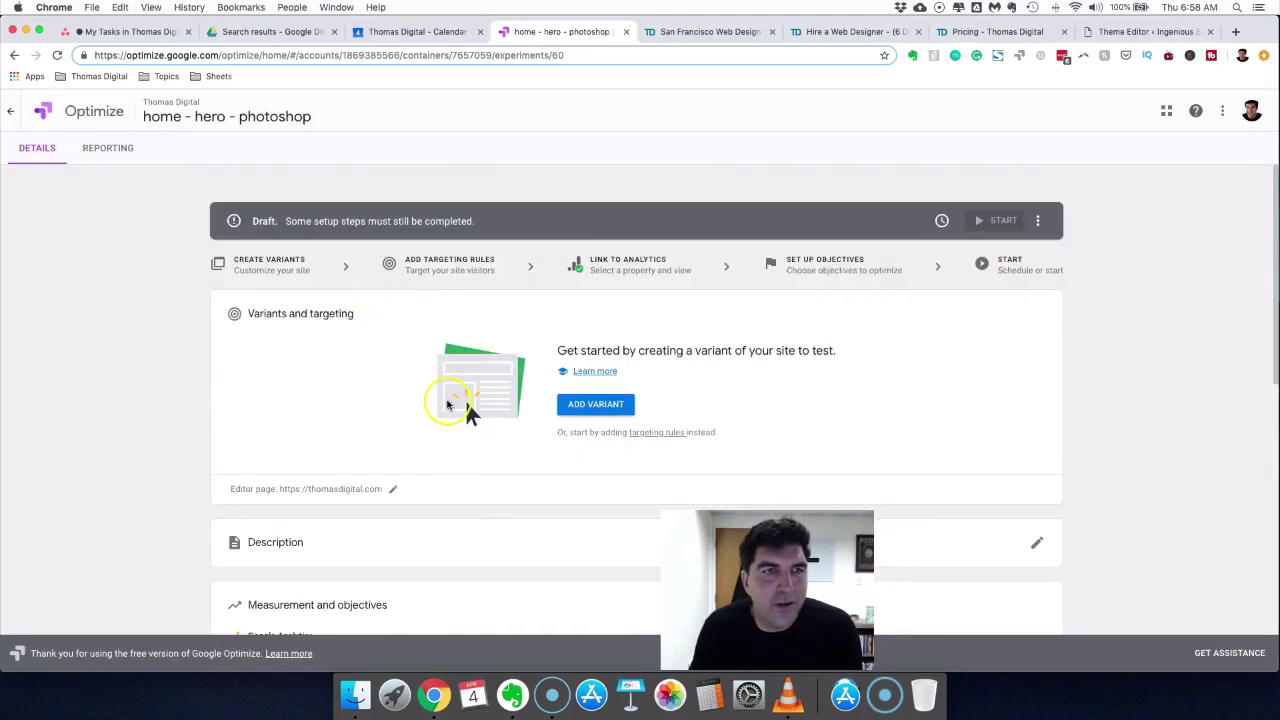
Go back to the list of experiences, reopen the "home - hero - photoshop" draft and review its editor page setting
click(8, 111)
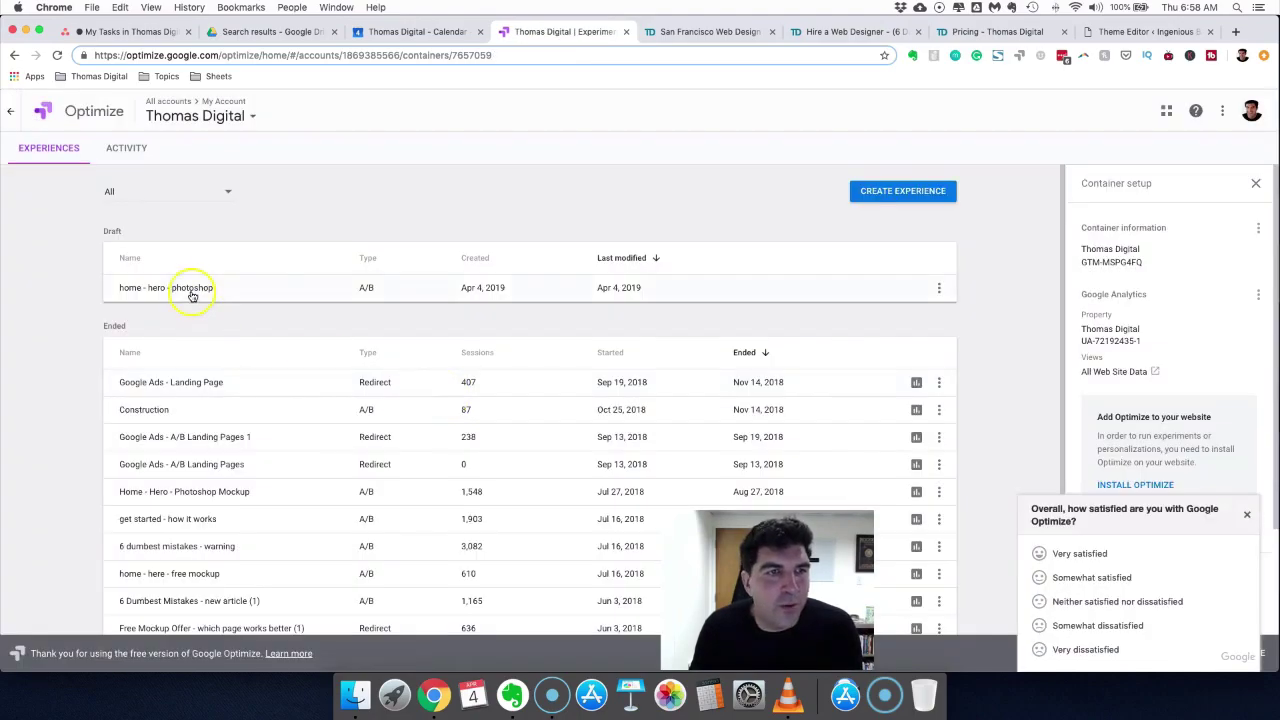
click(190, 290)
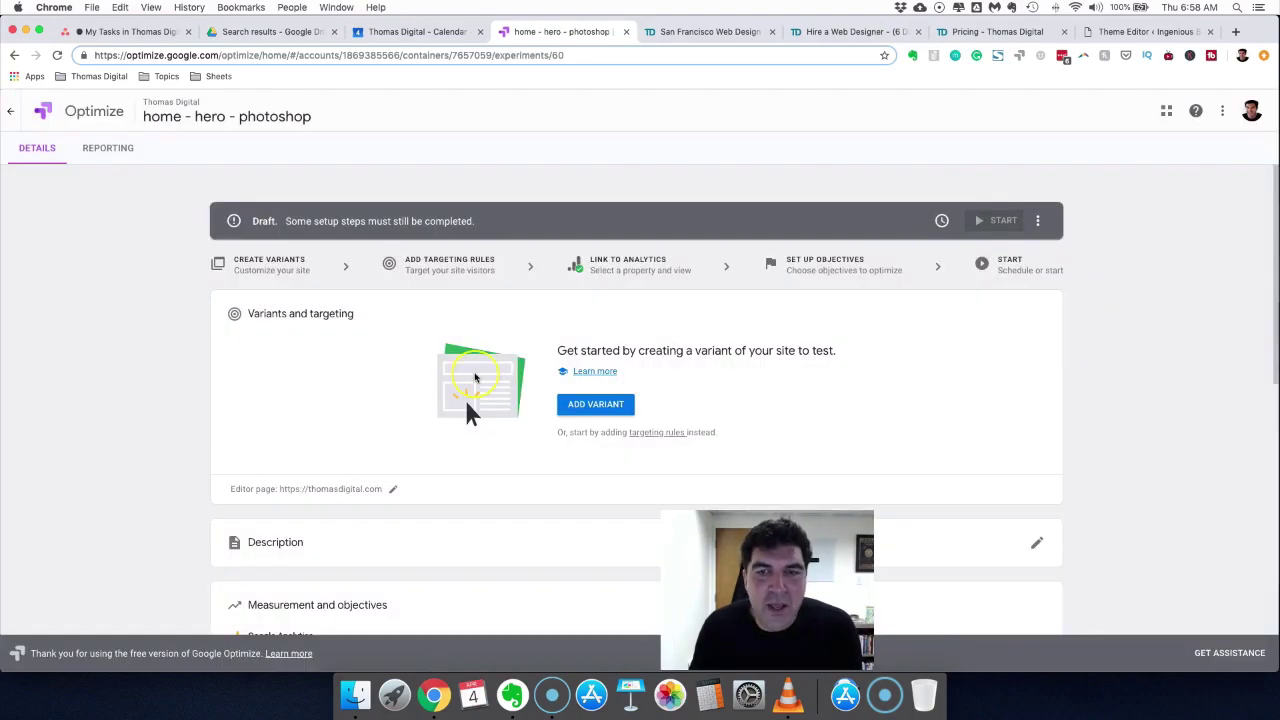
scroll(475, 377, down, 3)
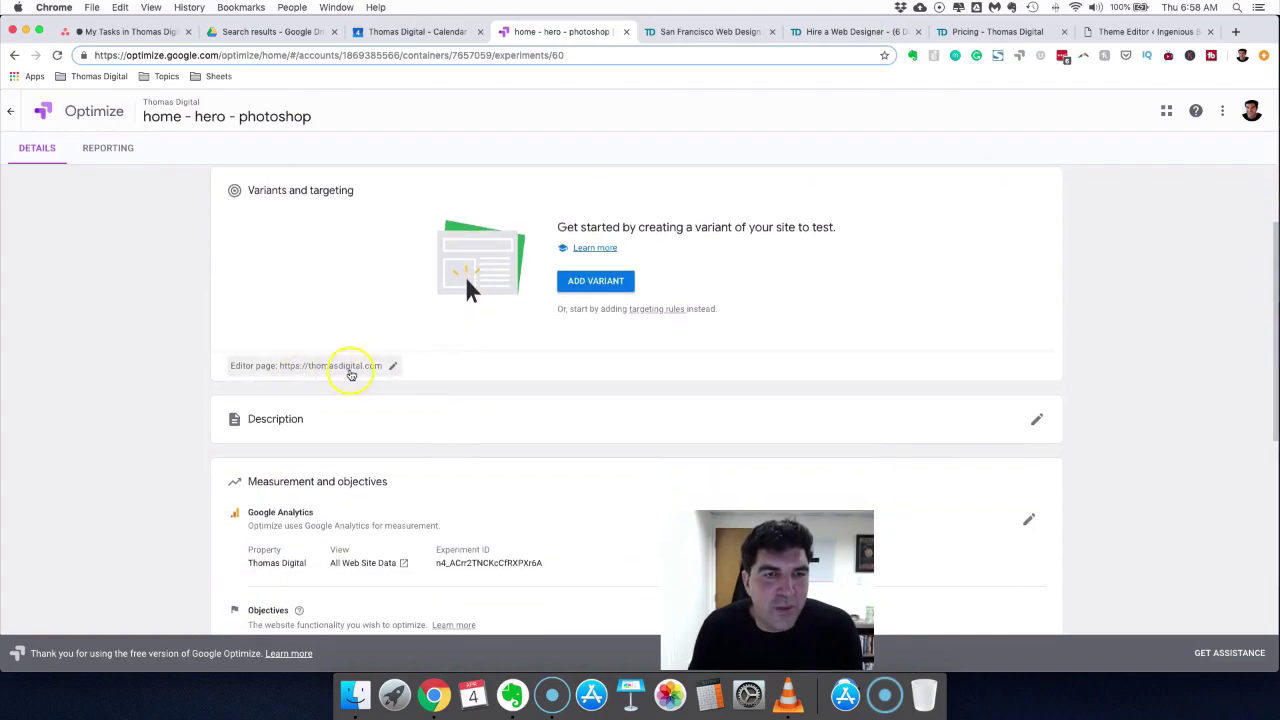
scroll(330, 371, up, 3)
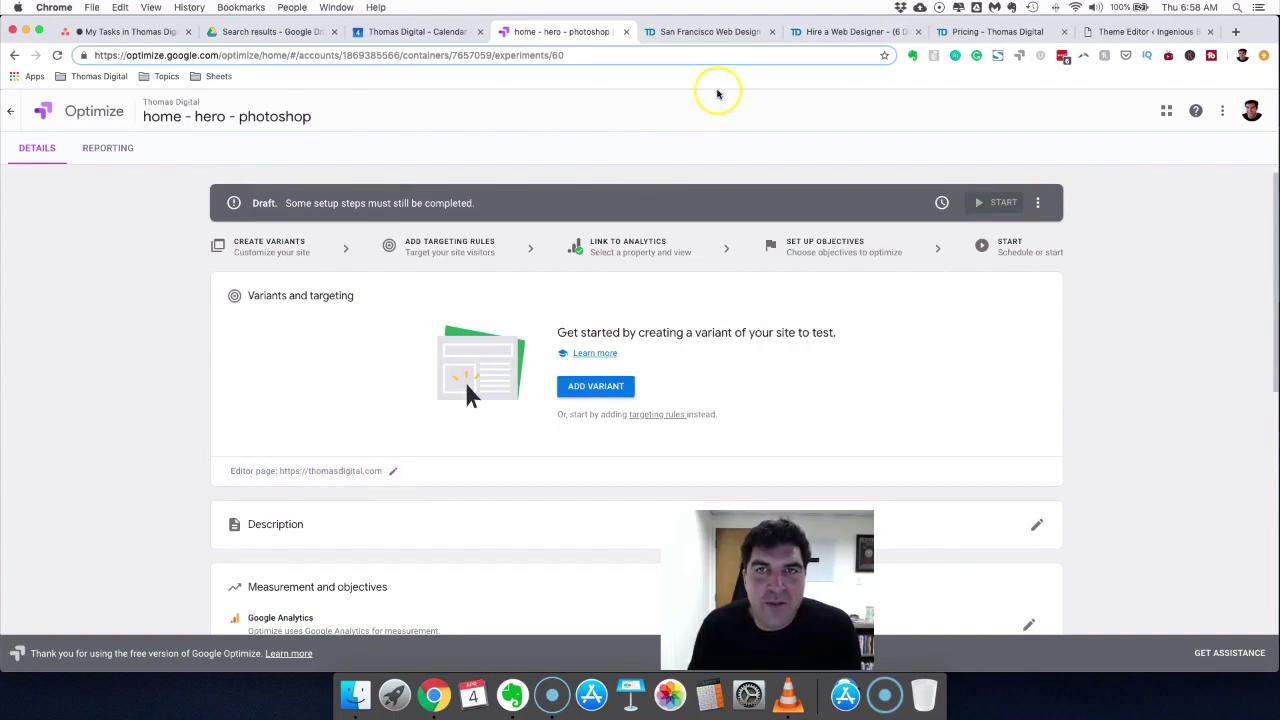
View the website's thank-you page at thomasdigital.com/thank-you and return to the homepage
click(700, 33)
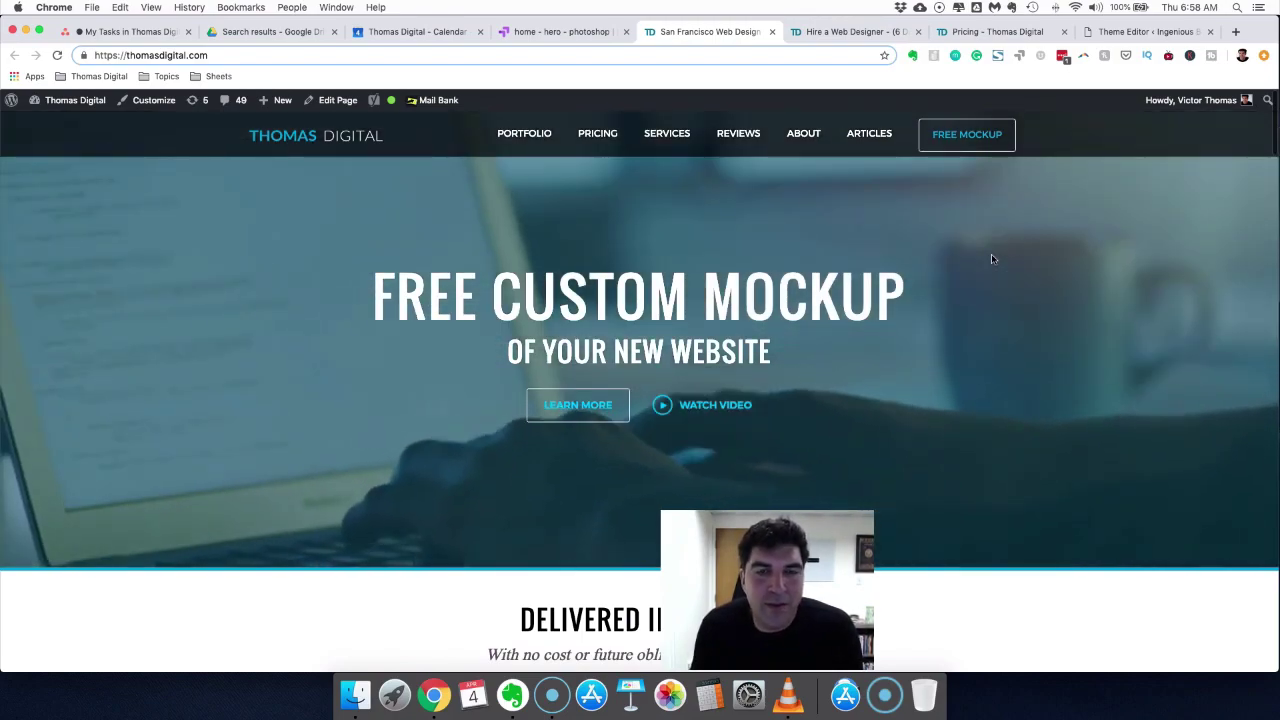
click(550, 203)
click(245, 53)
click(253, 56)
text(/than)
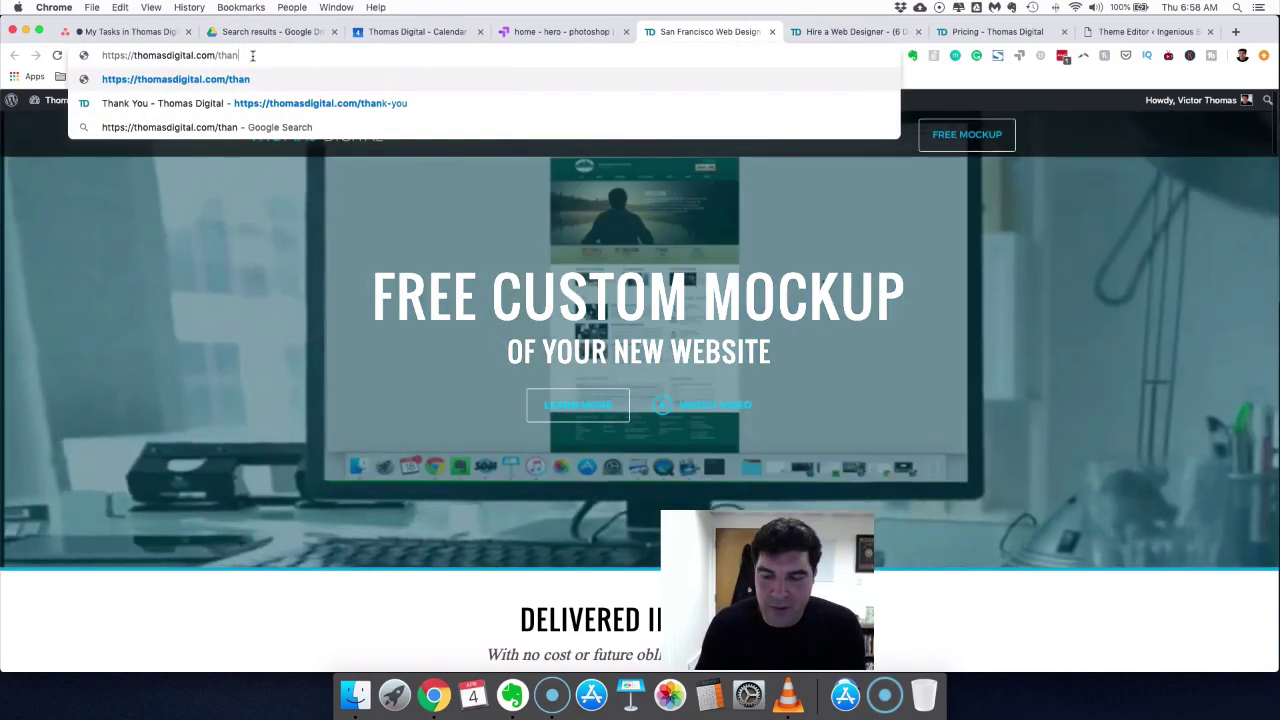
key(Down)
key(Return)
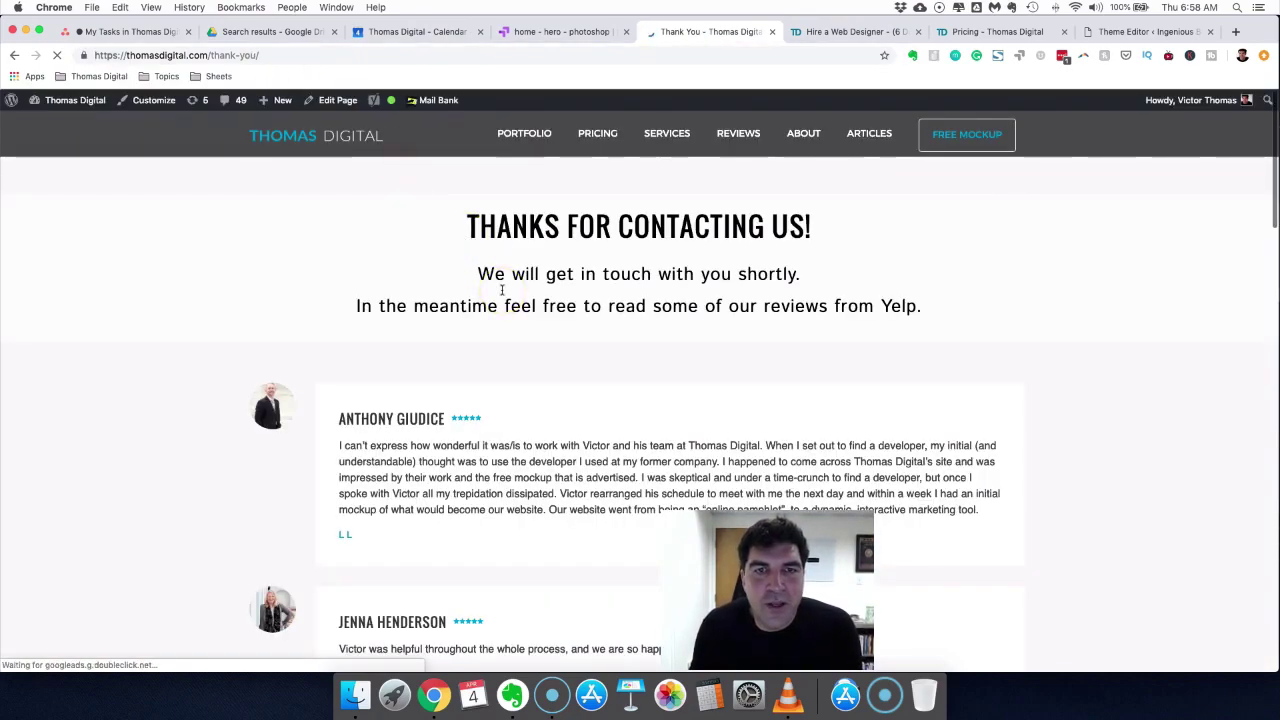
scroll(495, 283, left, 5)
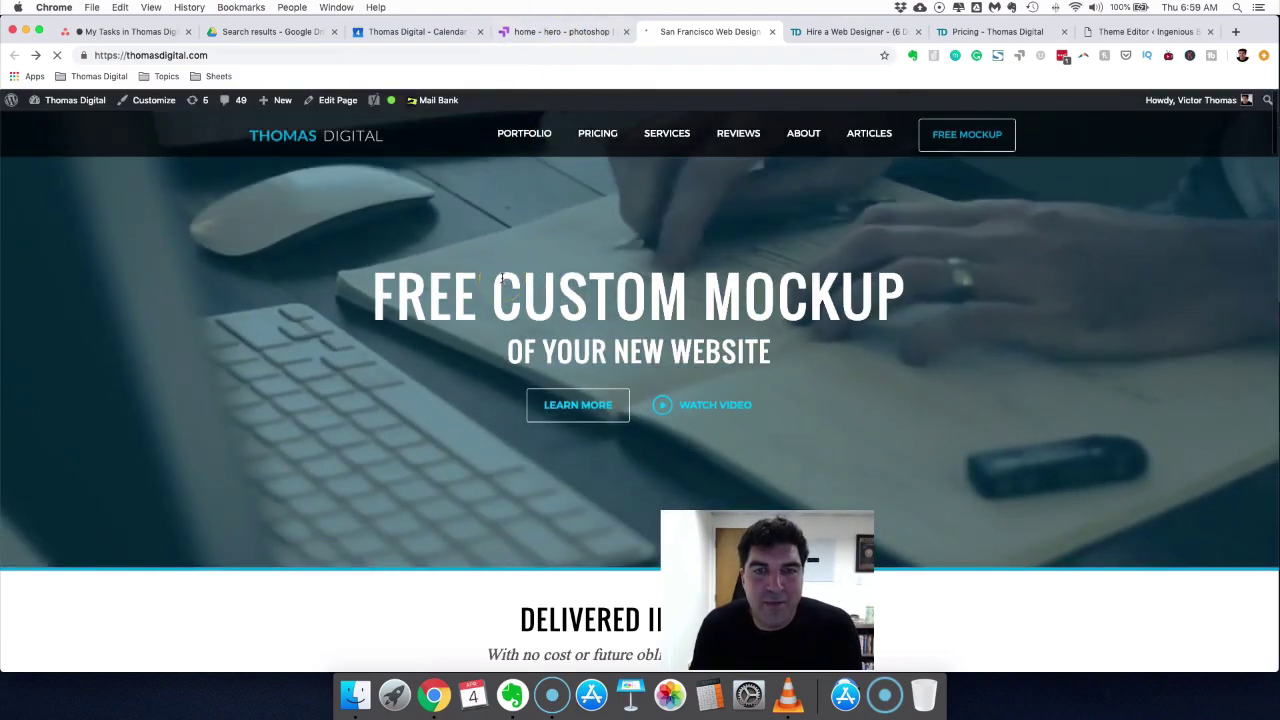
Add a variant named "Variant 1" to the "home - hero - photoshop" experience in Optimize
right_click(563, 37)
click(545, 30)
click(545, 30)
click(576, 390)
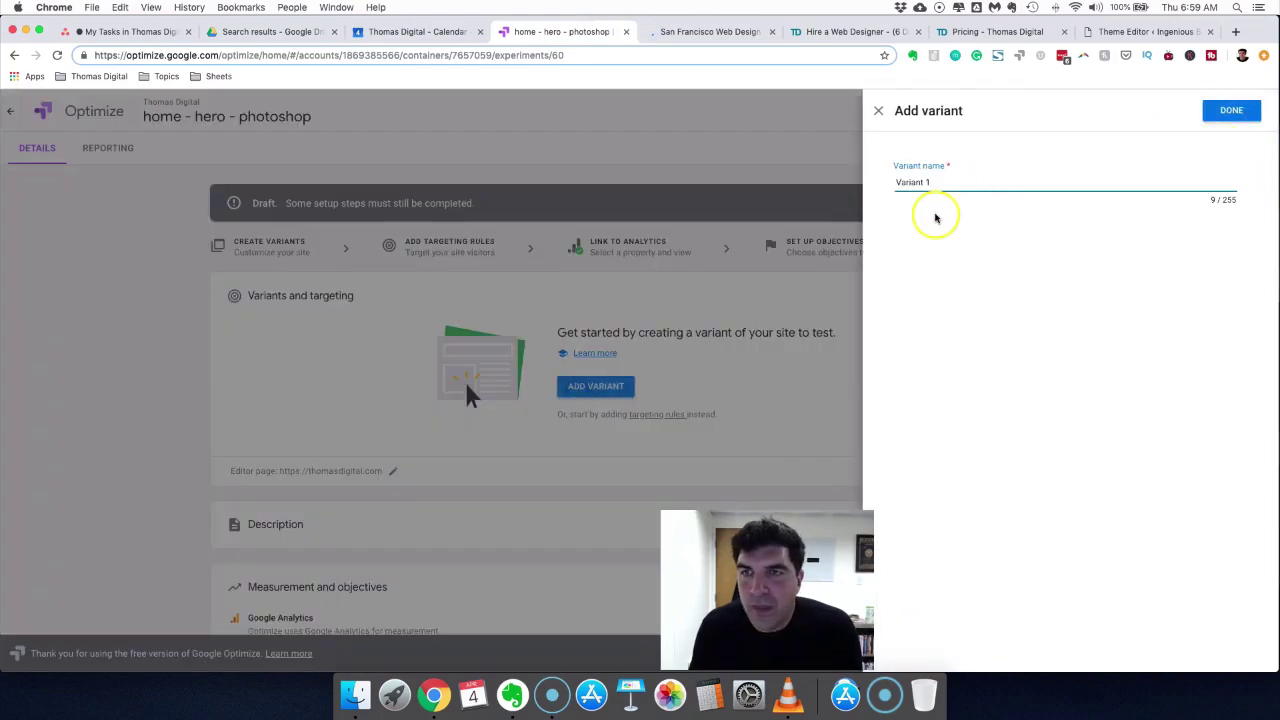
click(1228, 112)
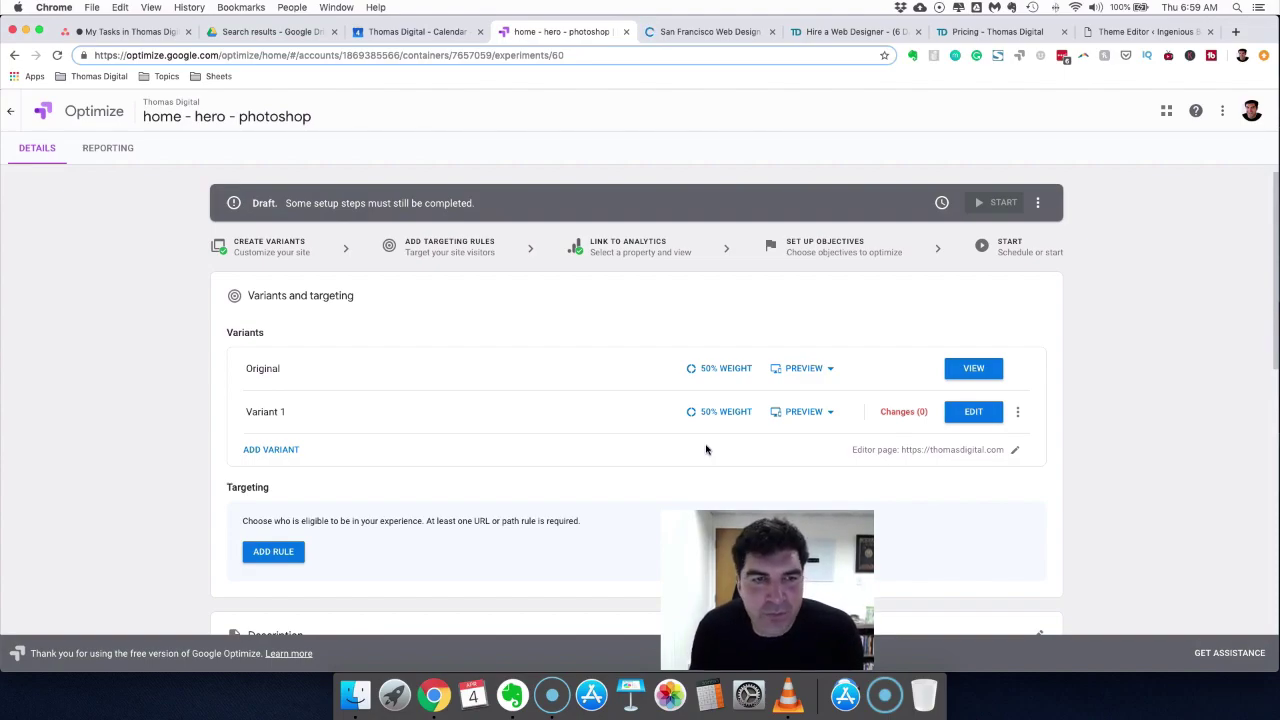
Open Variant 1 in the visual editor and select the "FREE CUSTOM MOCKUP" hero heading
click(980, 412)
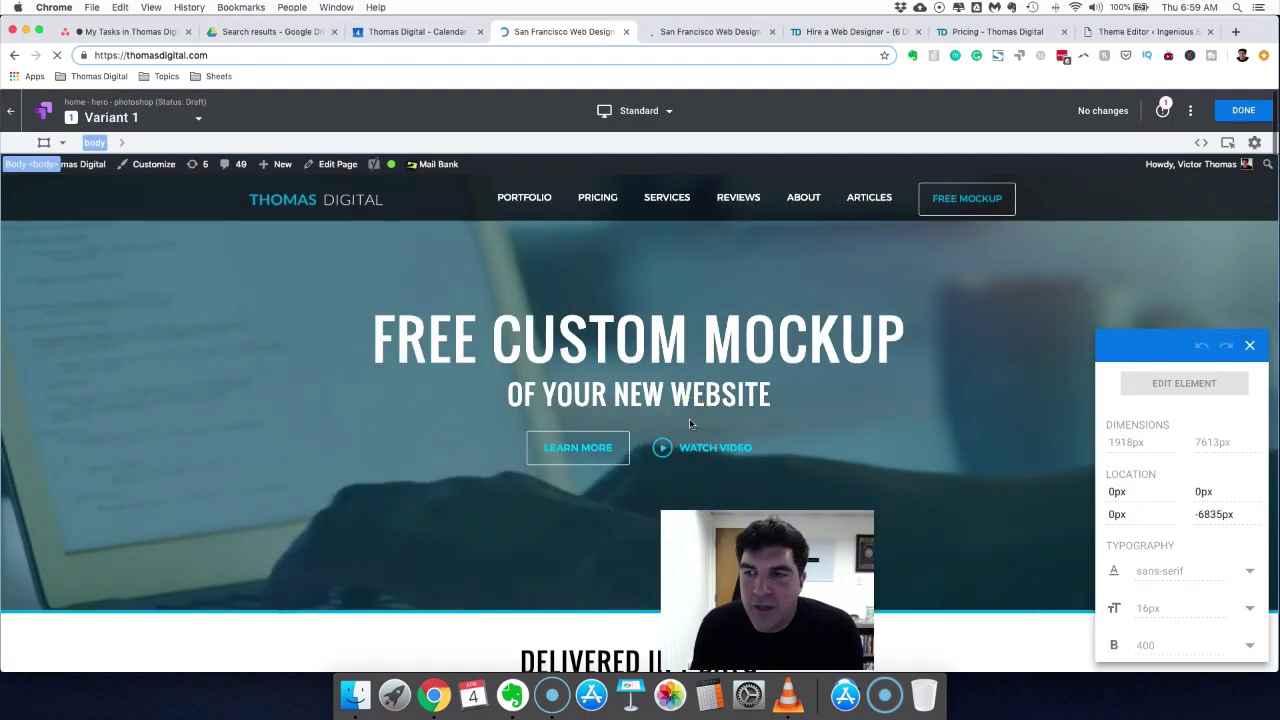
click(600, 334)
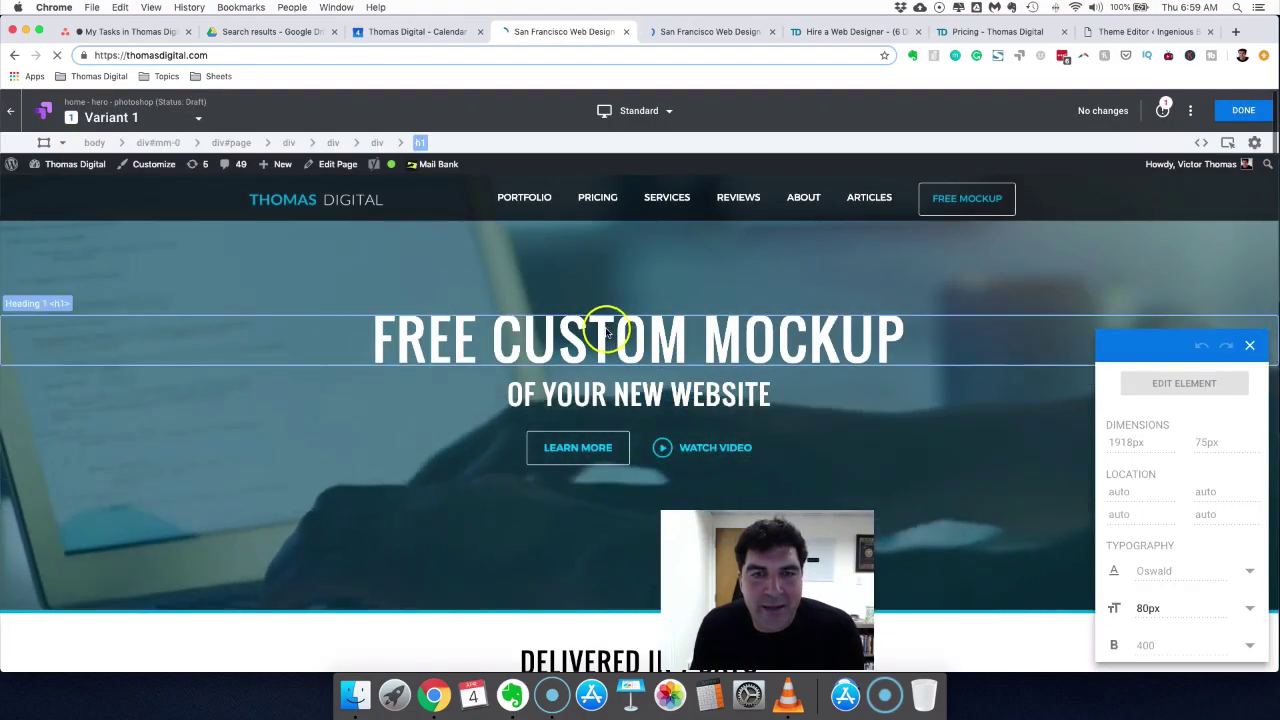
click(595, 445)
click(660, 447)
click(572, 443)
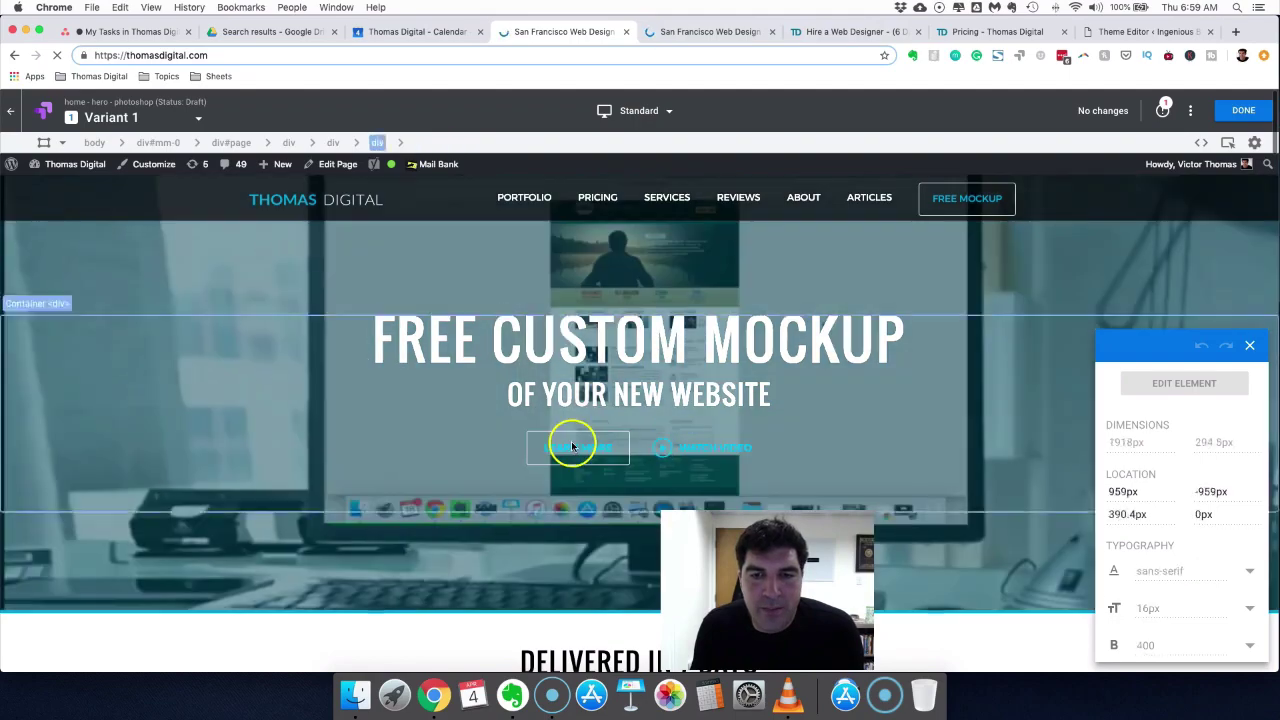
click(594, 348)
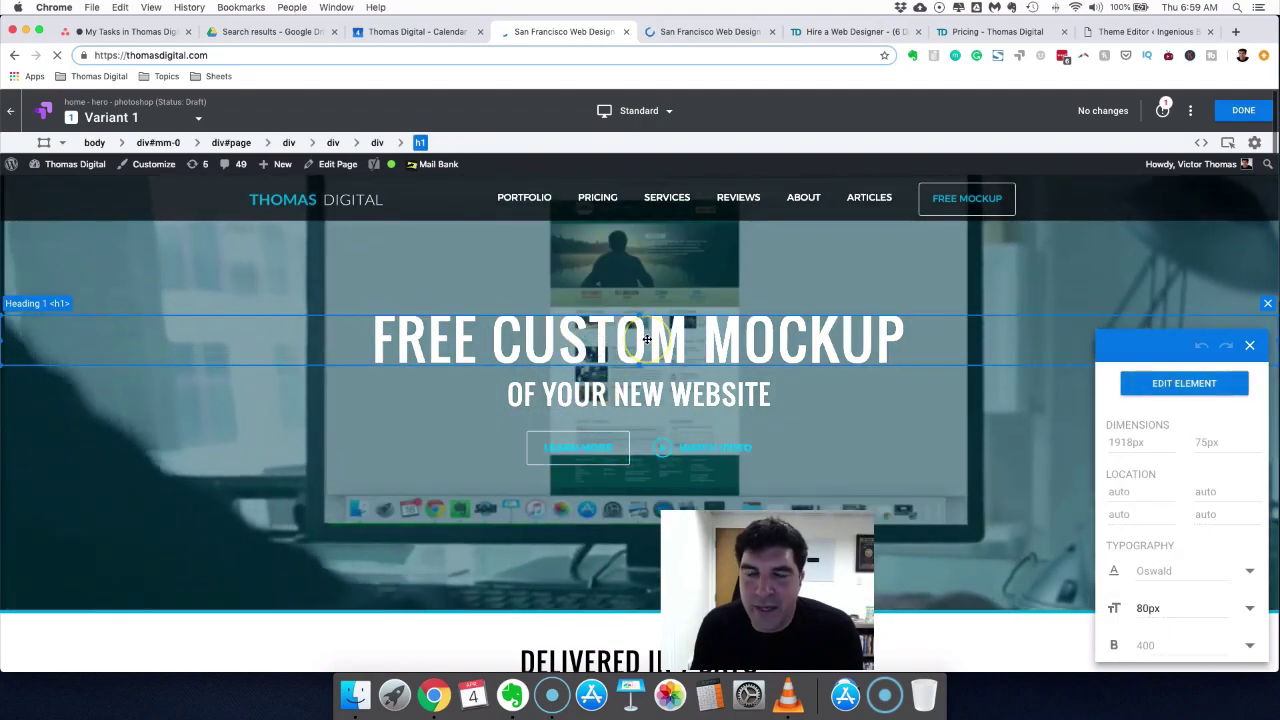
click(587, 552)
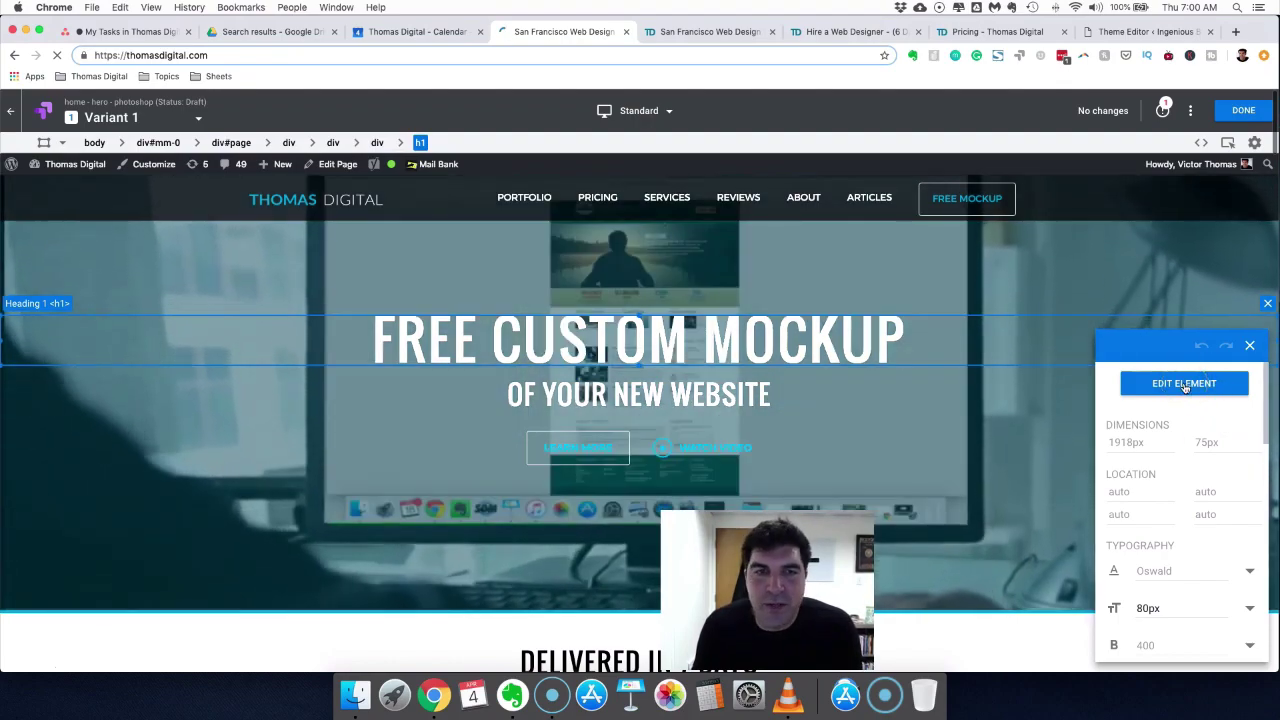
click(414, 347)
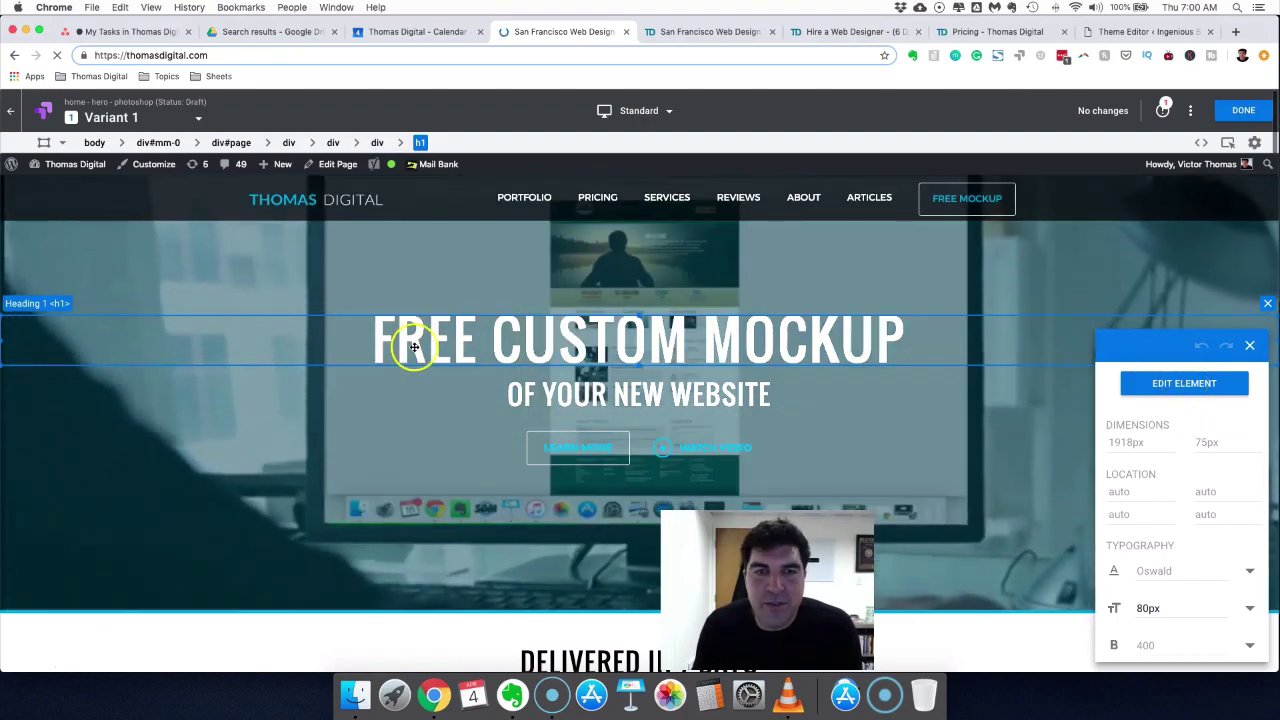
Change the hero heading's text to "FREE PHOTOSHOP MOCKUP", saving Variant 1 and leaving the visual editor
click(1163, 383)
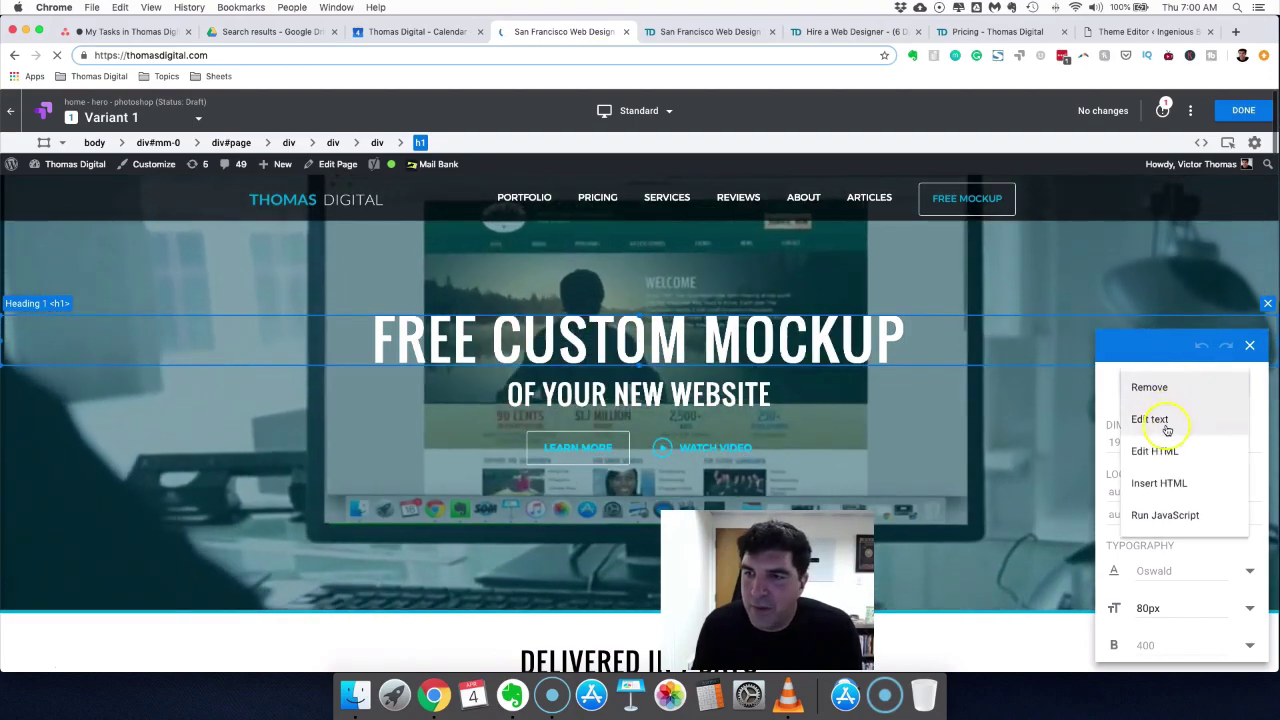
click(1166, 422)
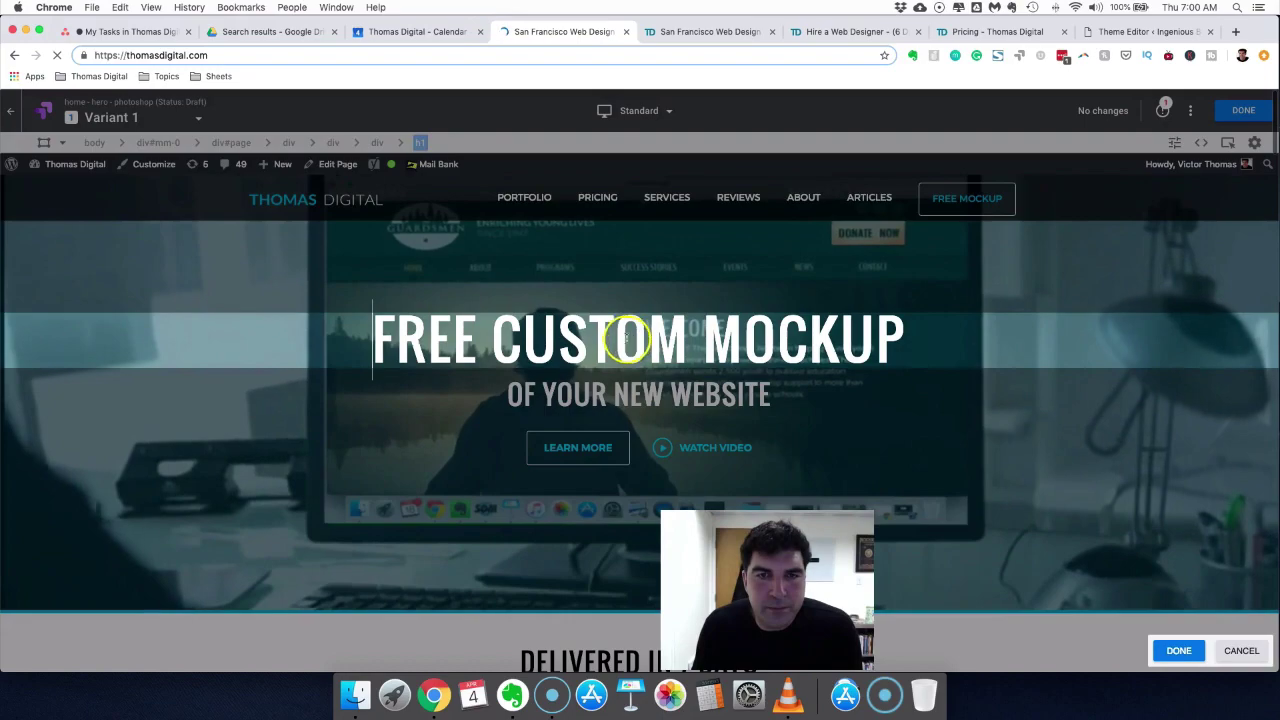
click(625, 340)
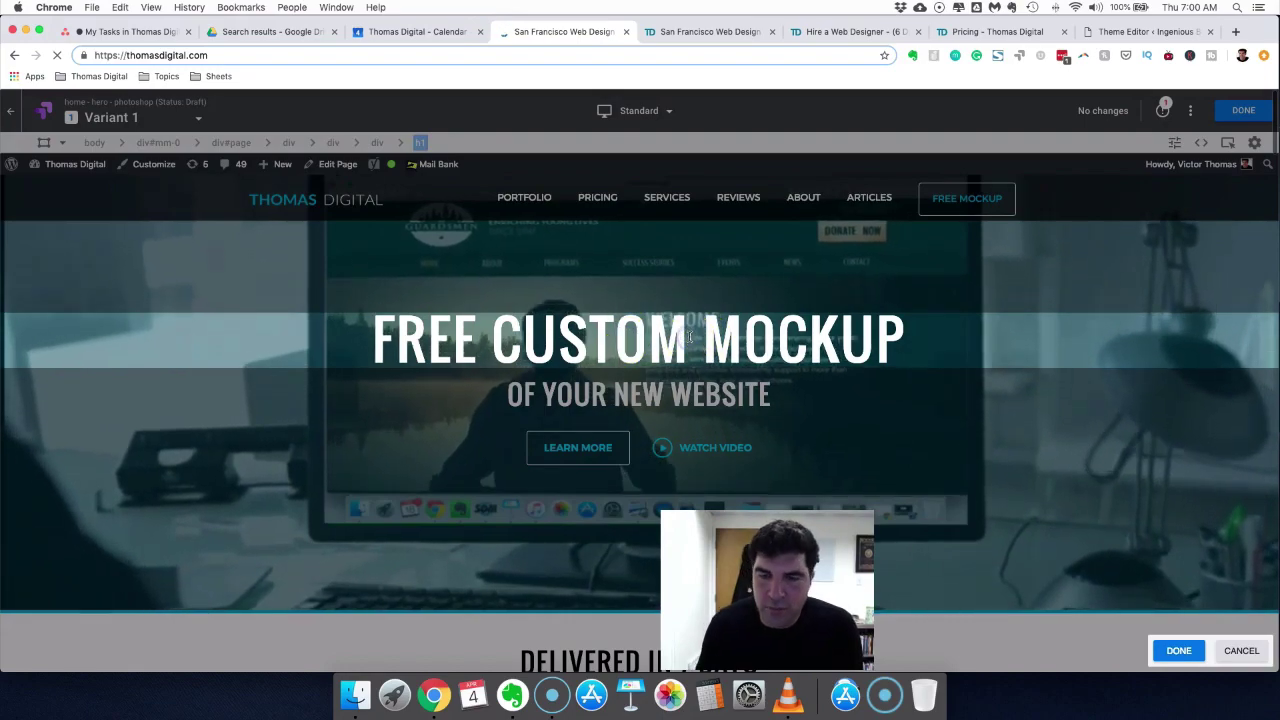
key(BackSpace)
key(BackSpace)
key(BackSpace)
key(BackSpace)
key(BackSpace)
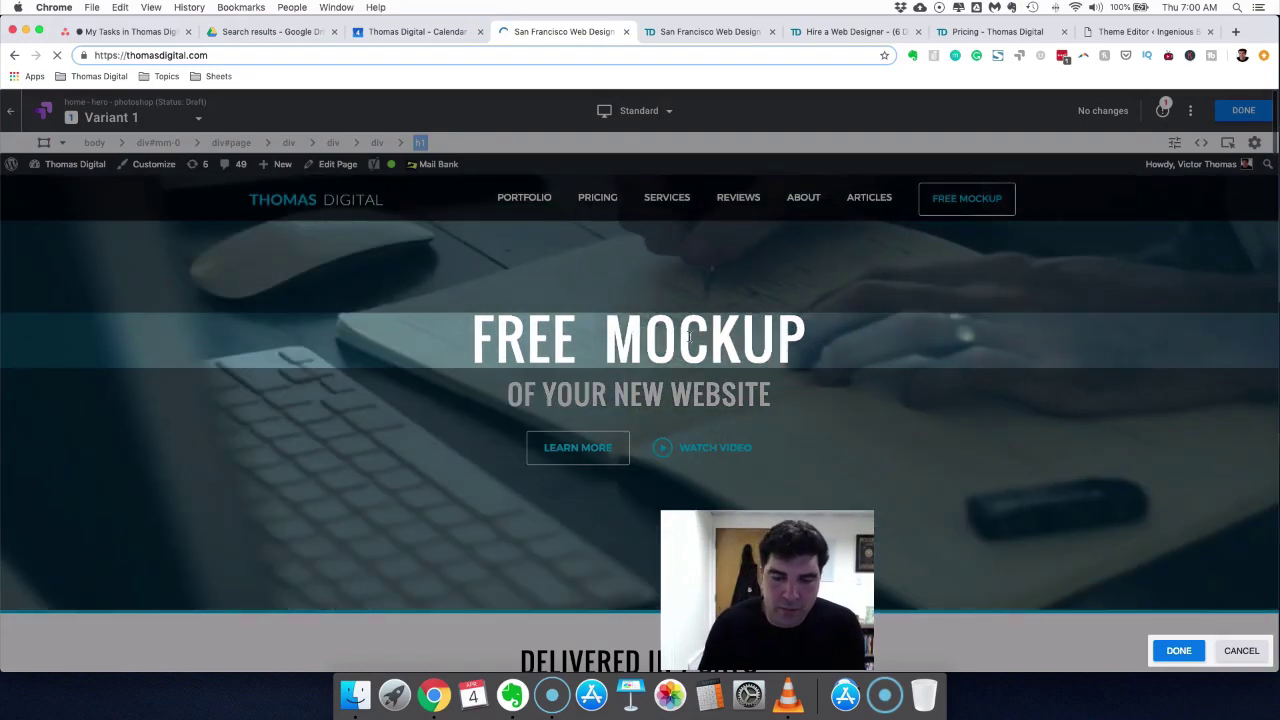
text(PHOTOSHOP)
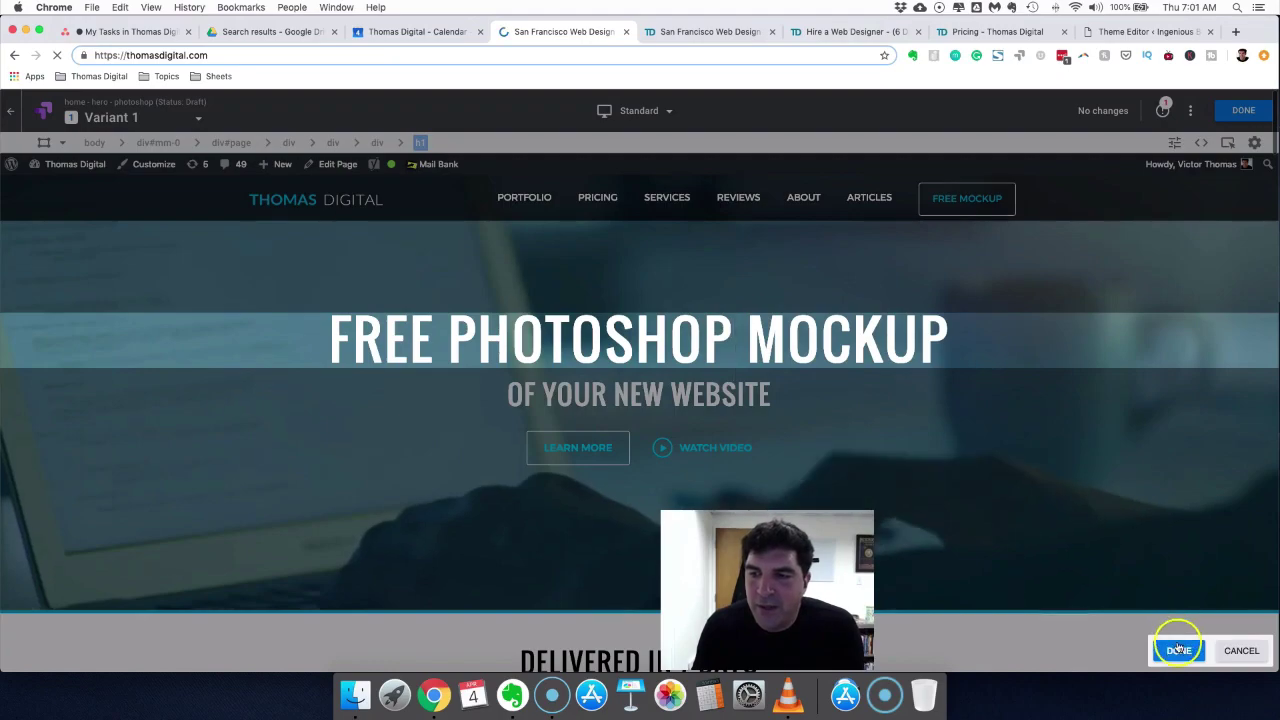
click(1179, 650)
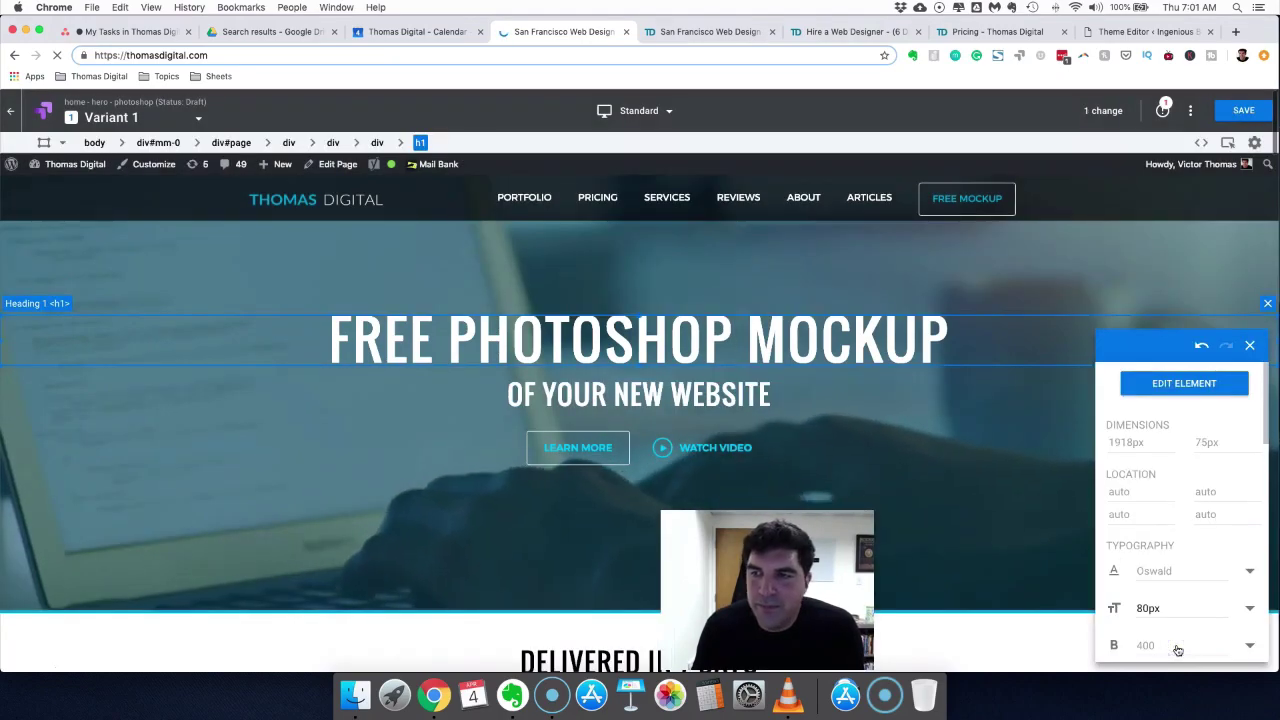
click(1243, 112)
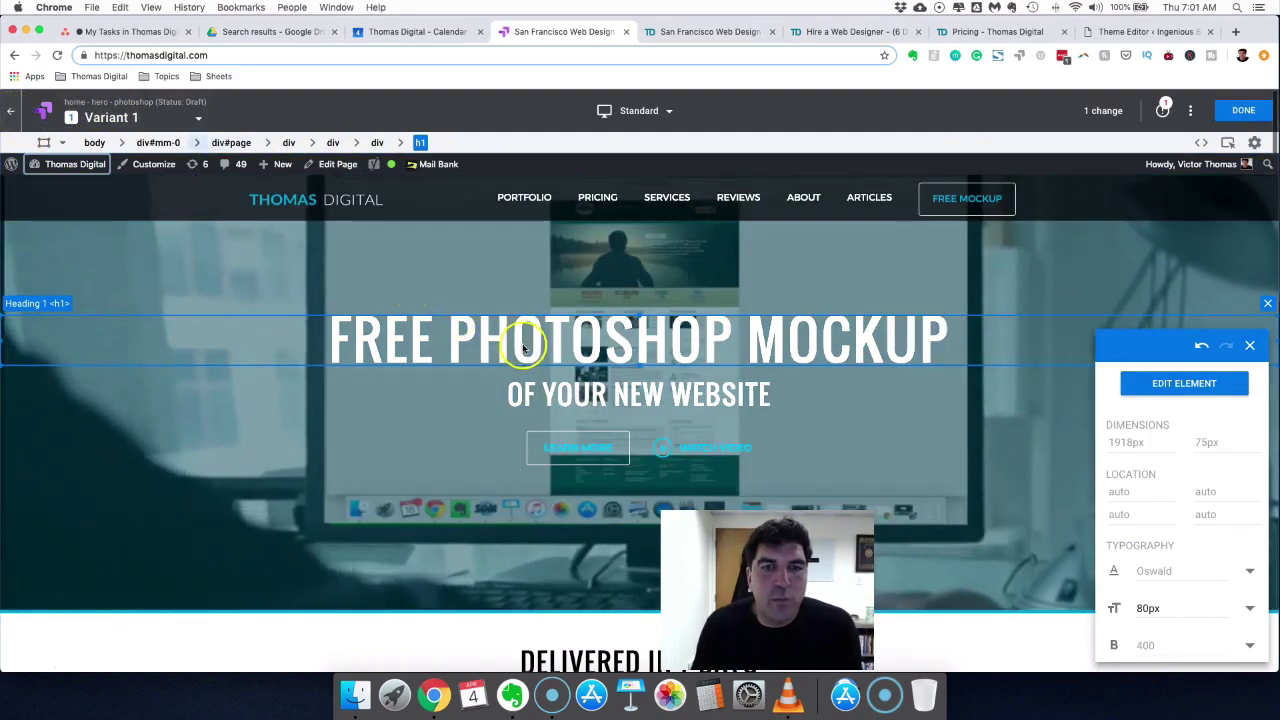
click(12, 117)
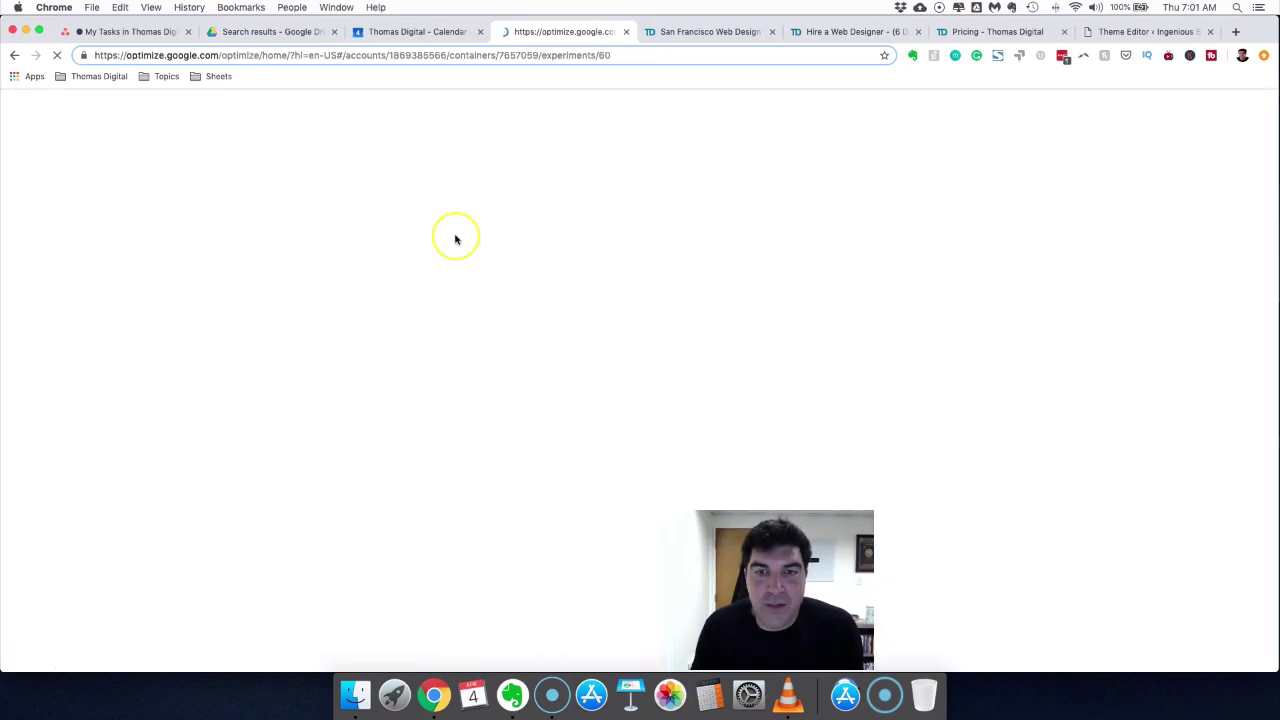
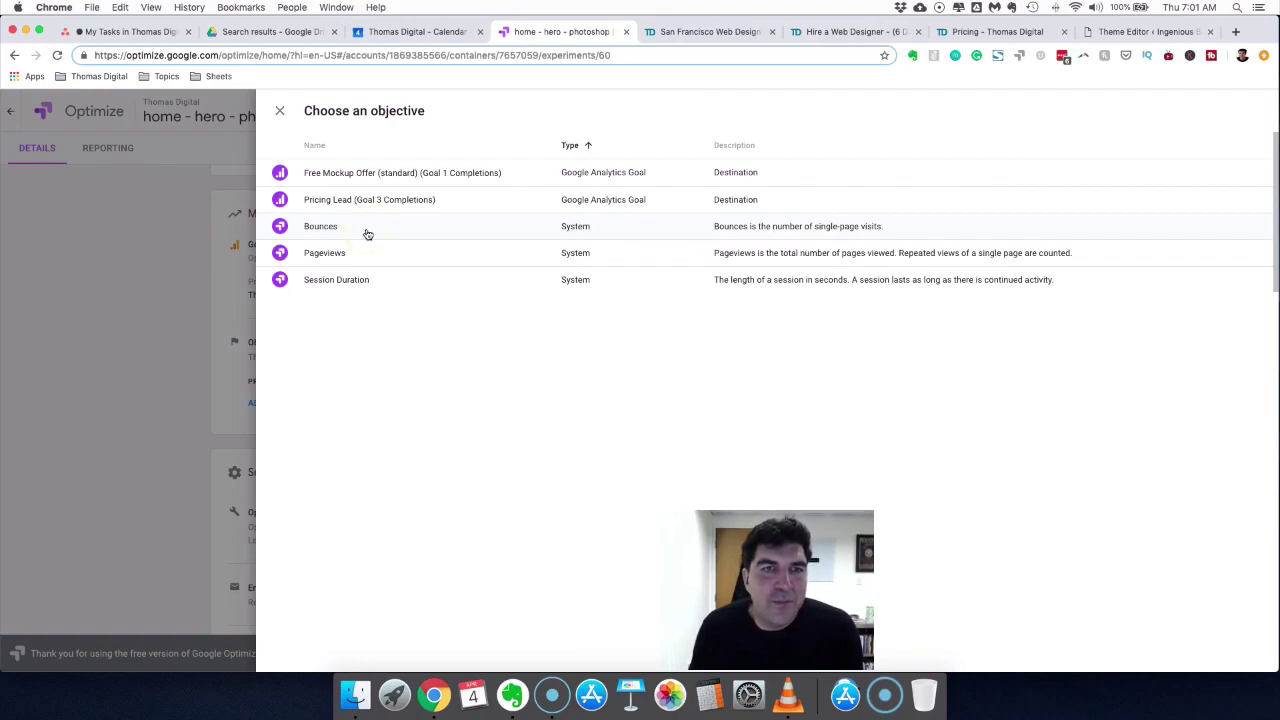
Set "Free Mockup Offer (standard) (Goal 1 Completions)" as the experiment's primary objective
click(381, 183)
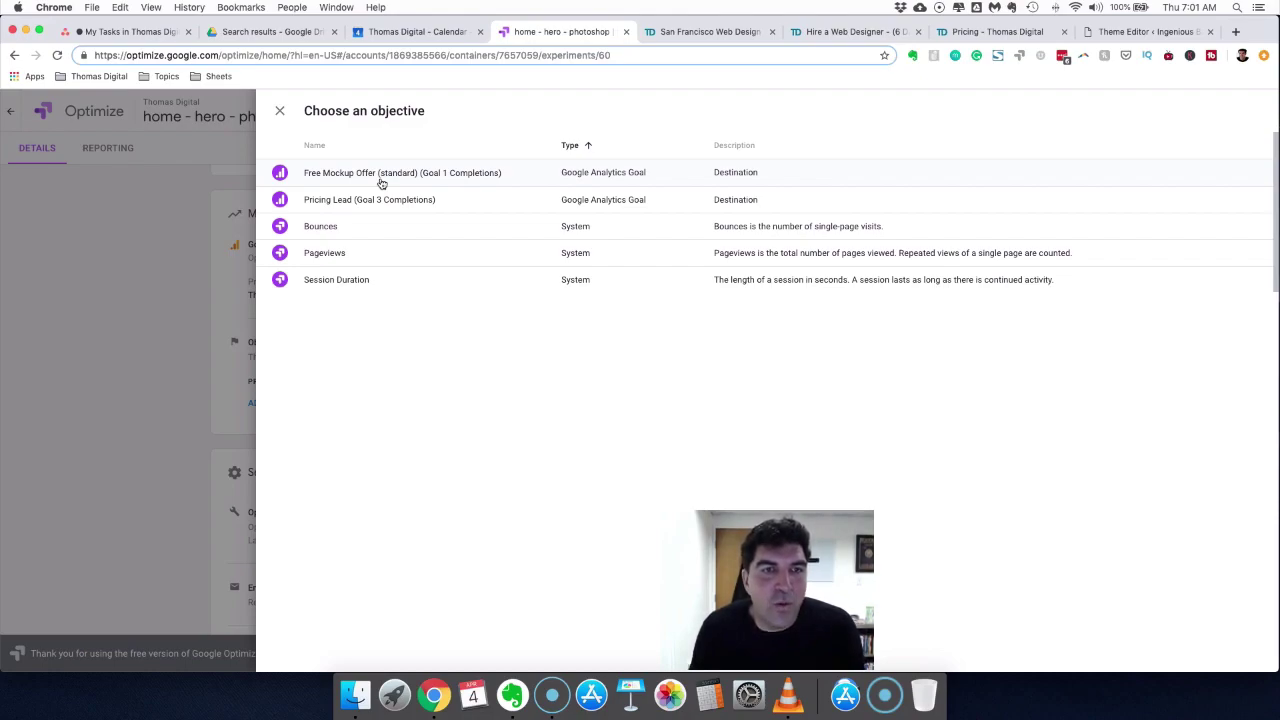
click(369, 176)
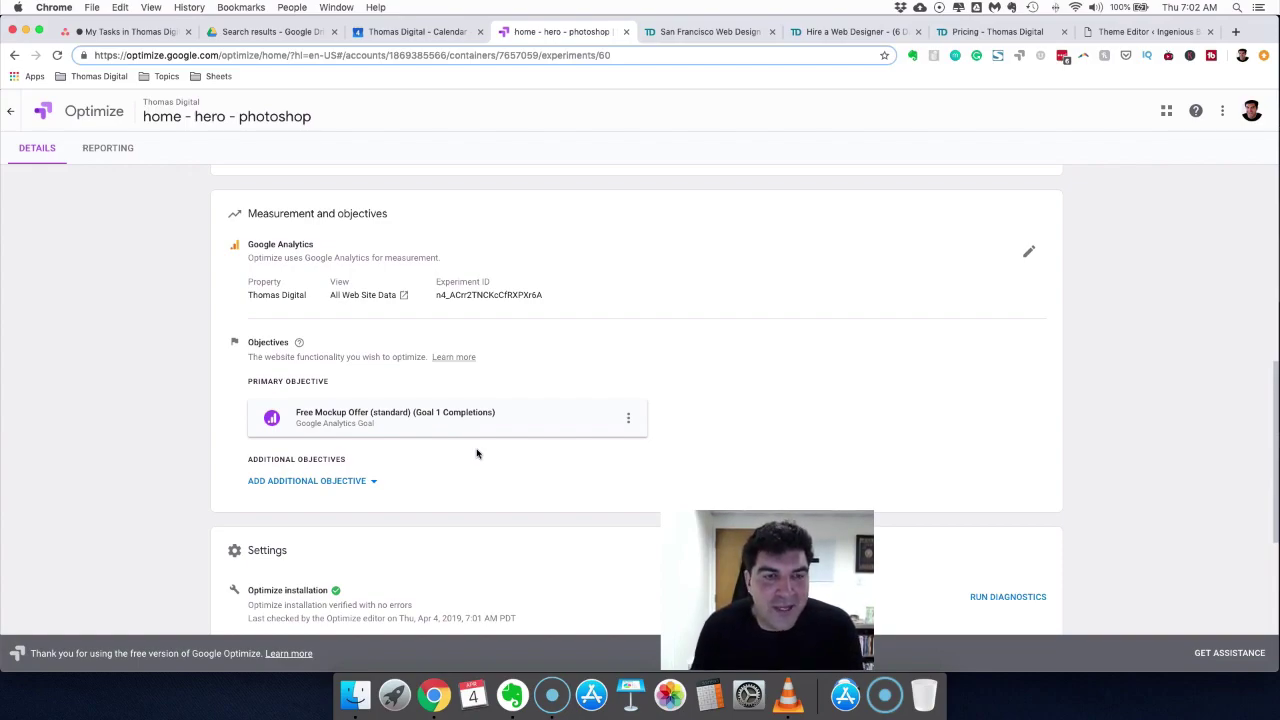
Look at the options for adding an additional objective and review the experiment's settings
scroll(477, 454, down, 1)
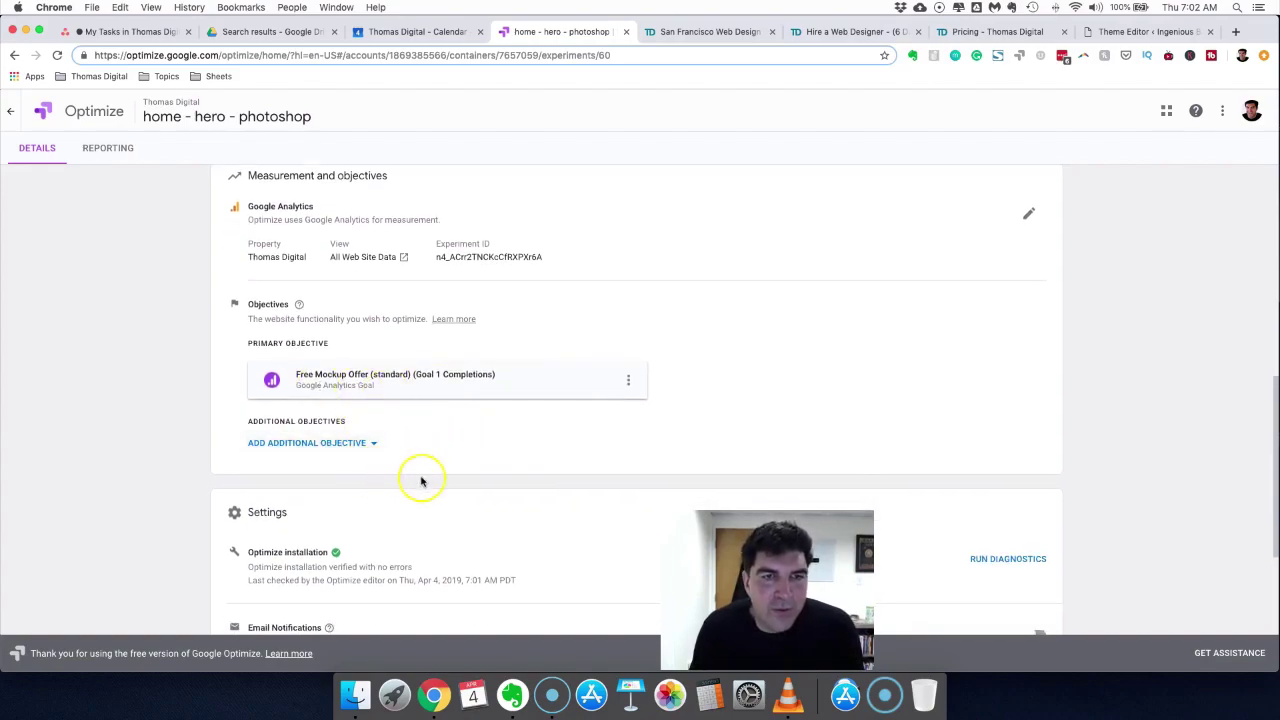
click(365, 446)
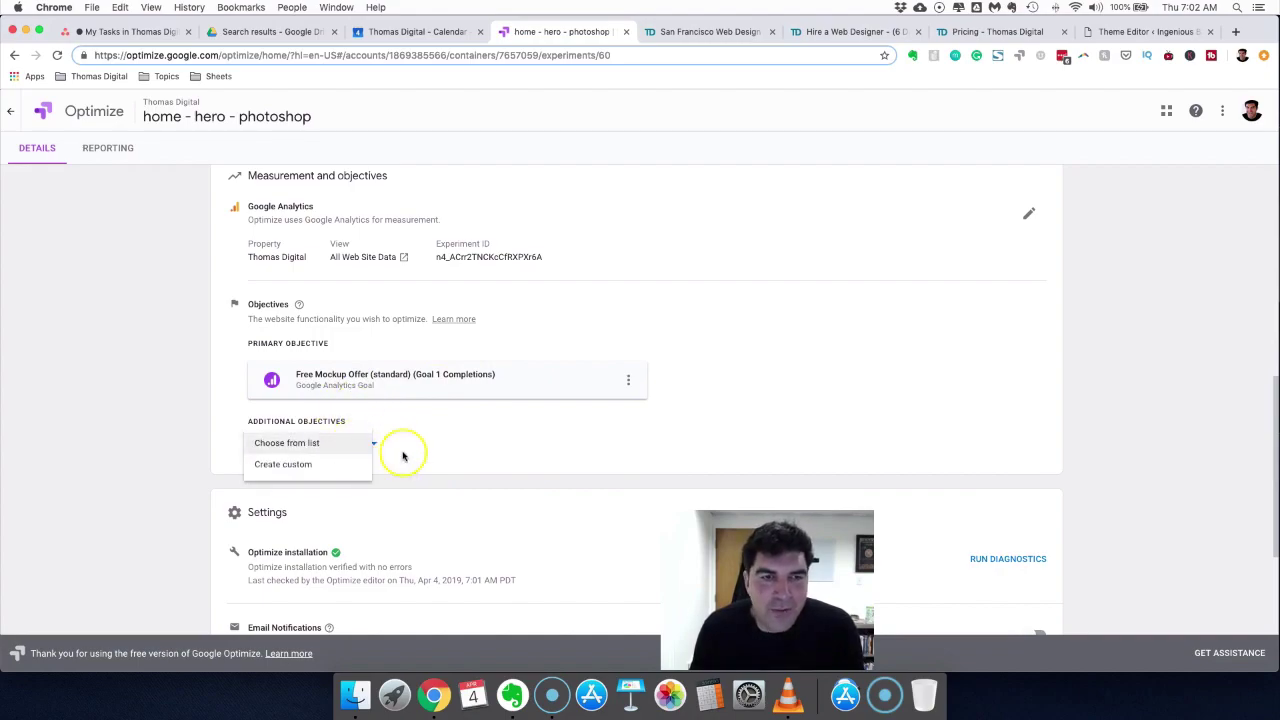
click(465, 410)
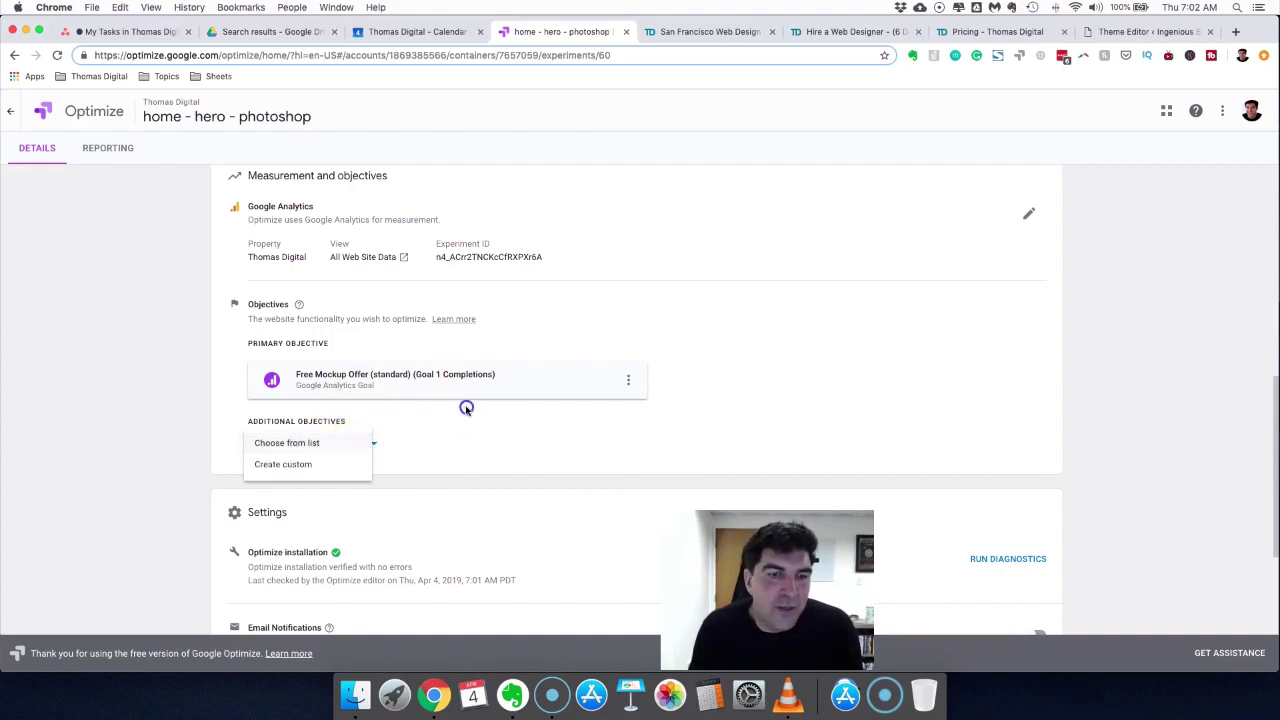
scroll(465, 410, down, 4)
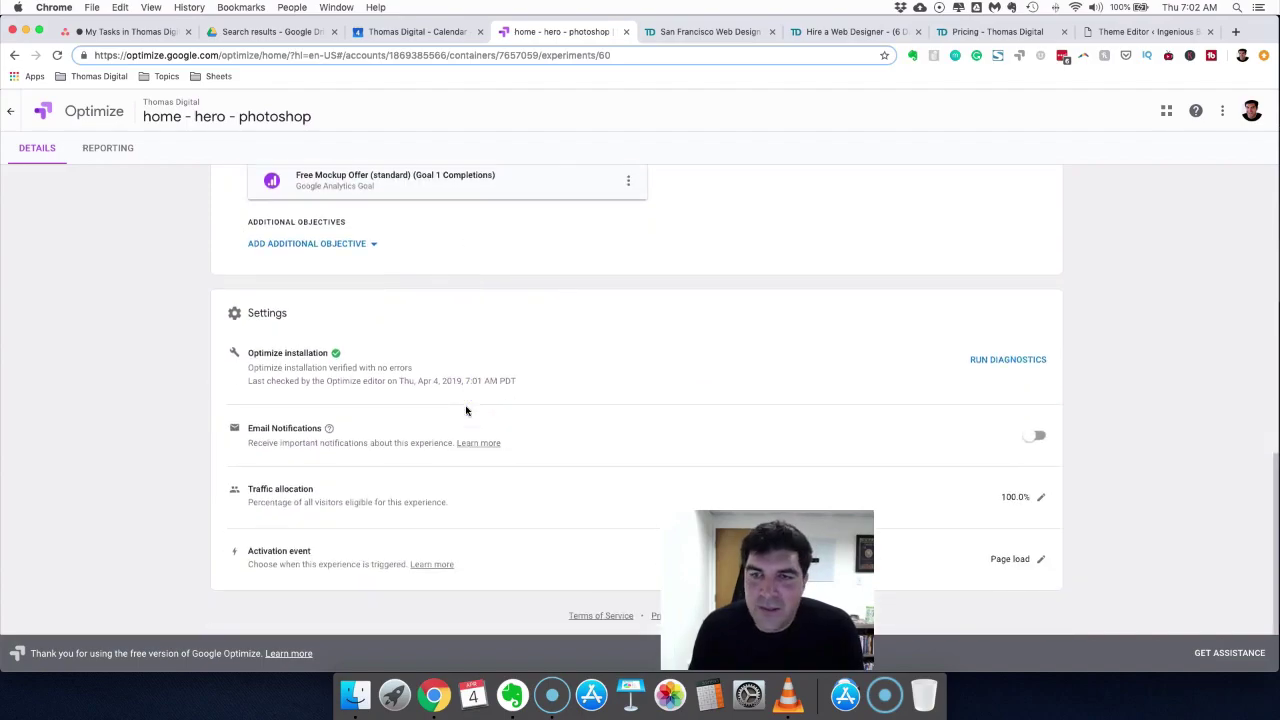
scroll(465, 410, up, 15)
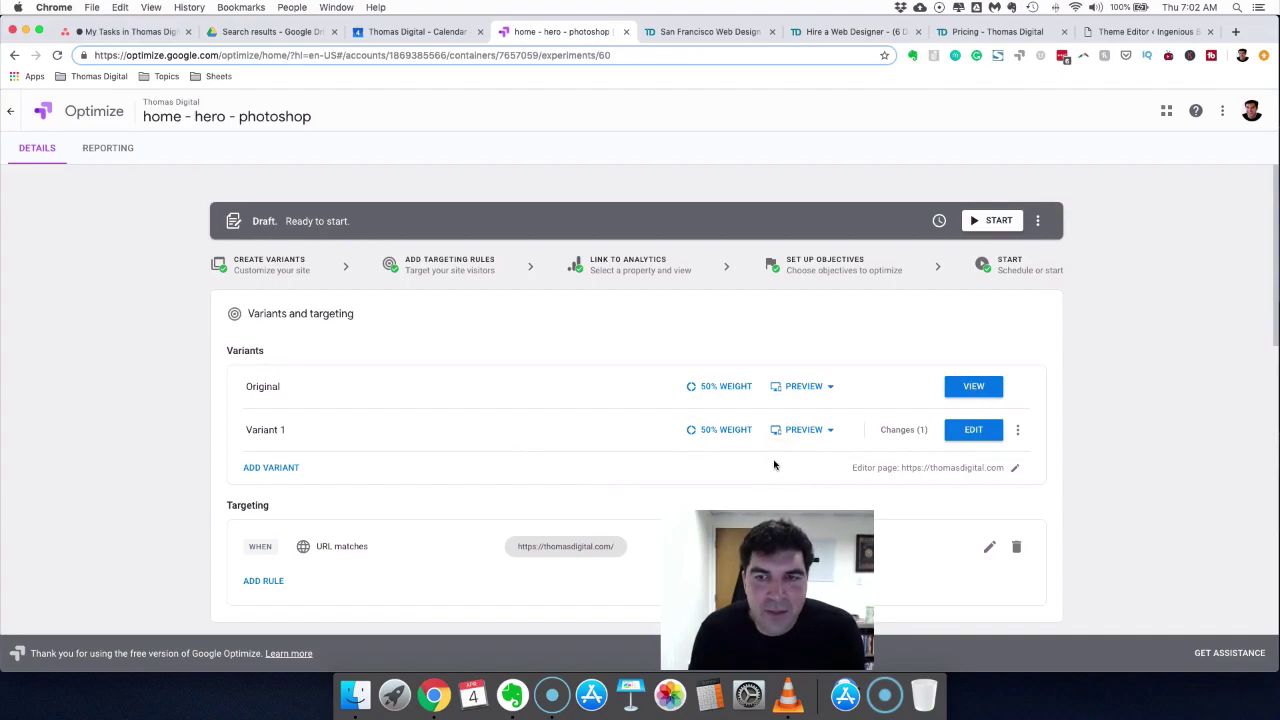
View the device preview options available for Variant 1
click(805, 430)
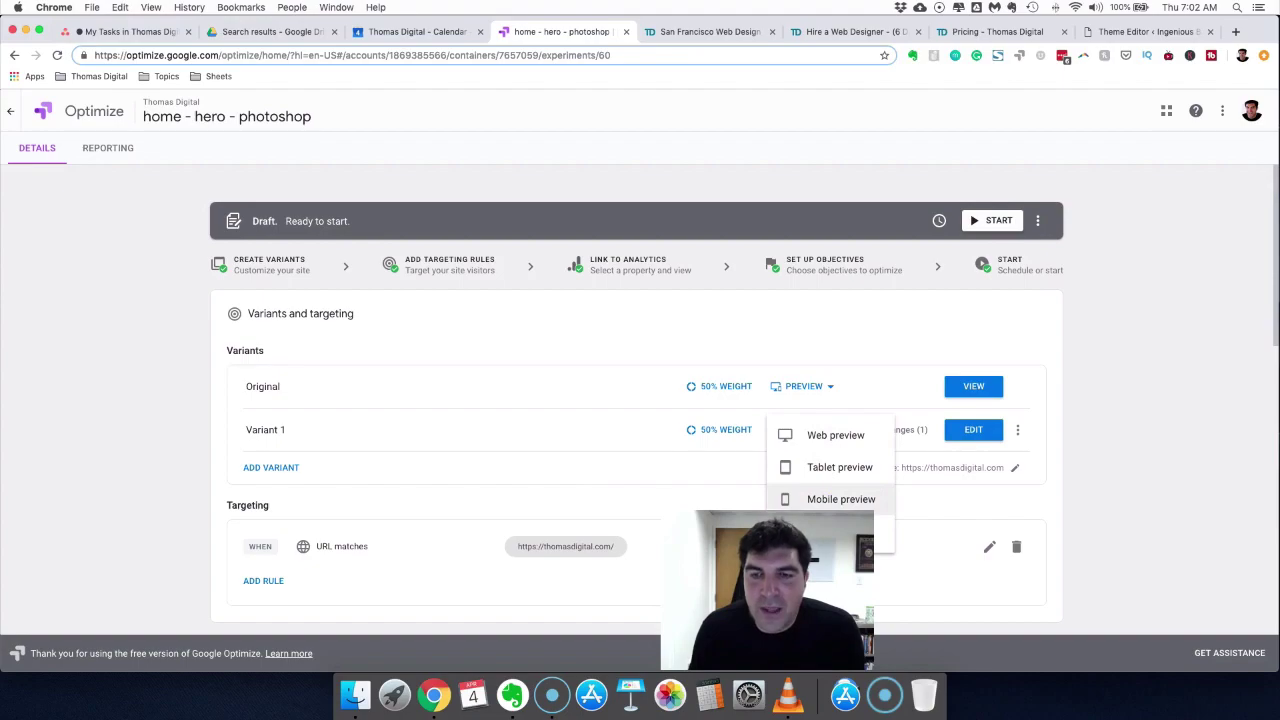
click(813, 498)
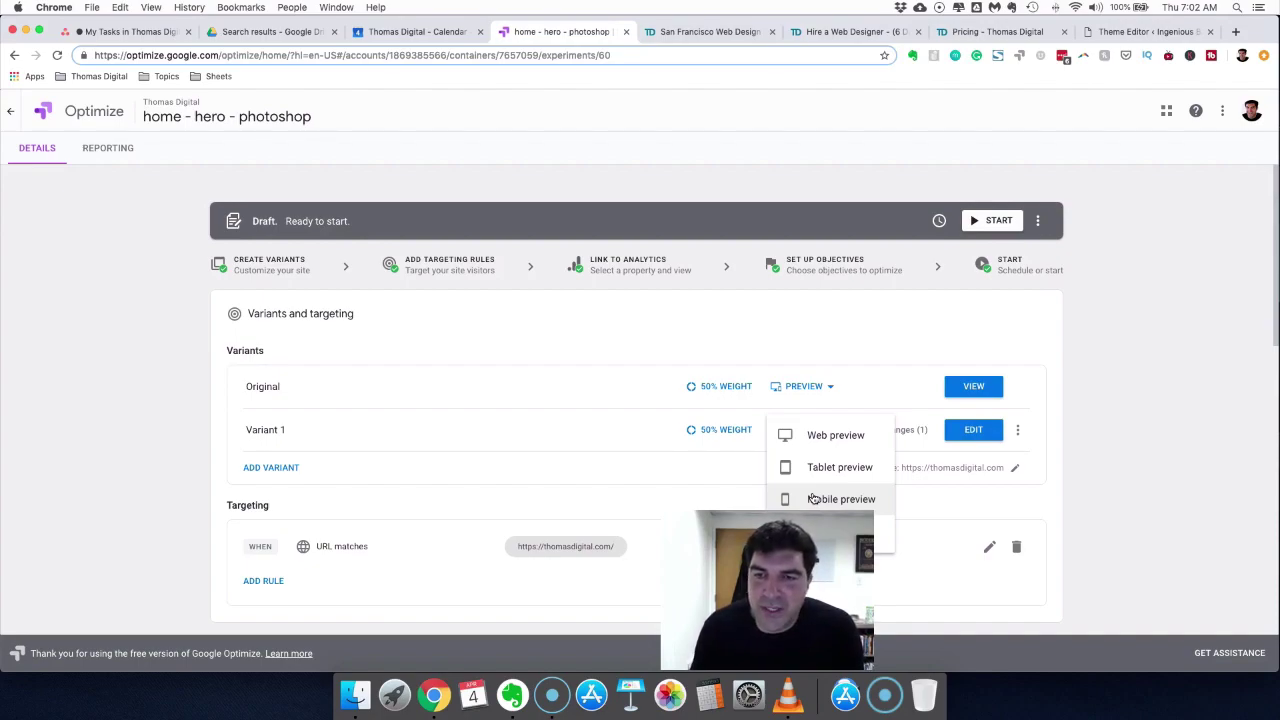
click(892, 334)
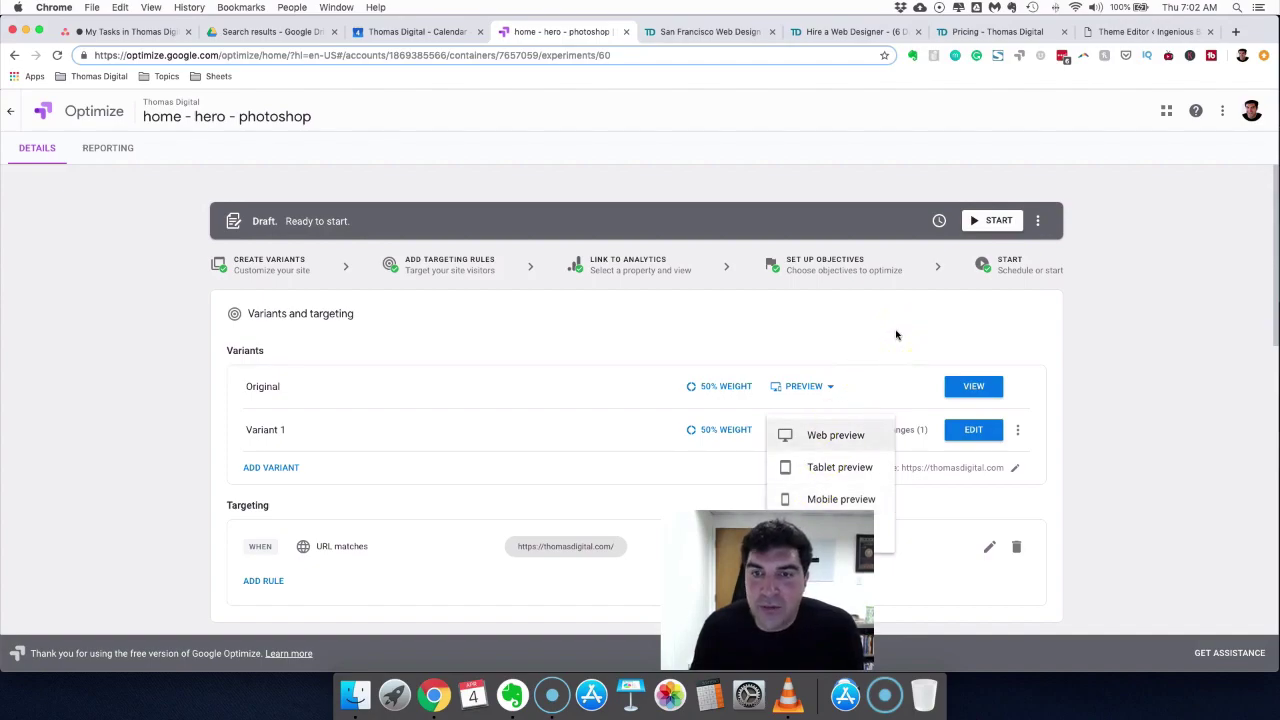
Start the "home - hero - photoshop" experiment with email notifications on
click(978, 225)
click(978, 225)
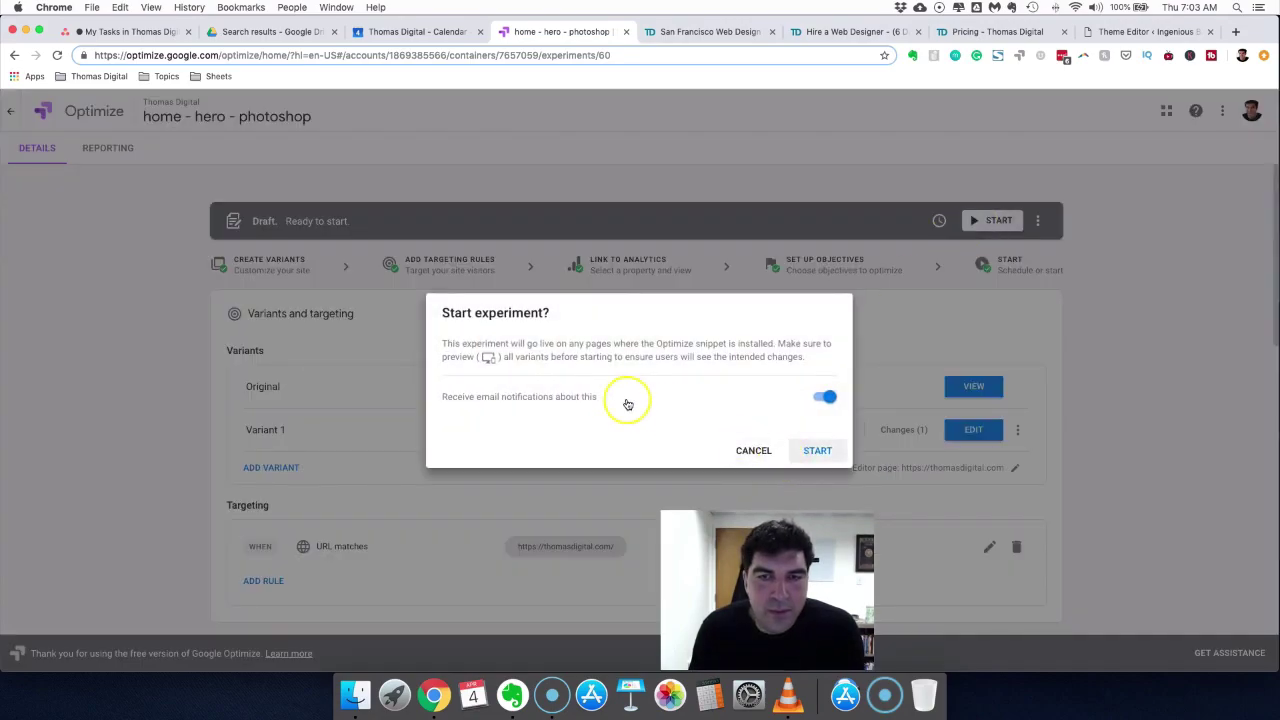
click(815, 450)
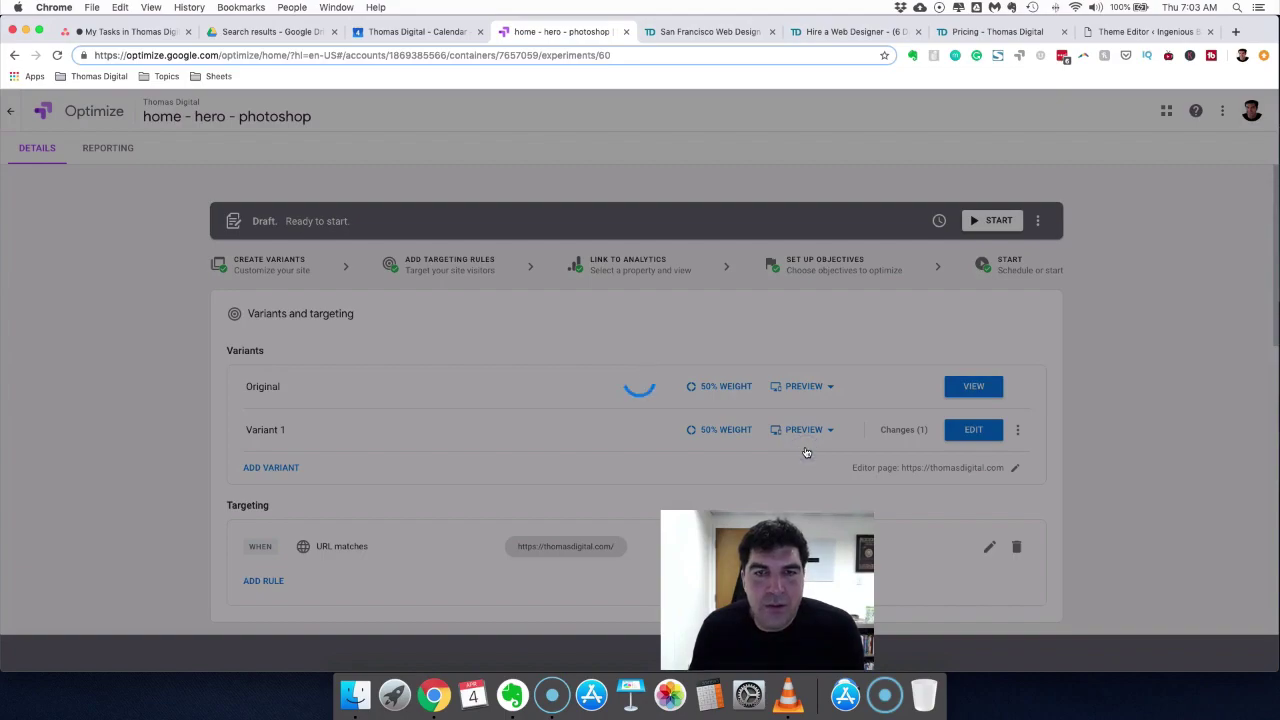